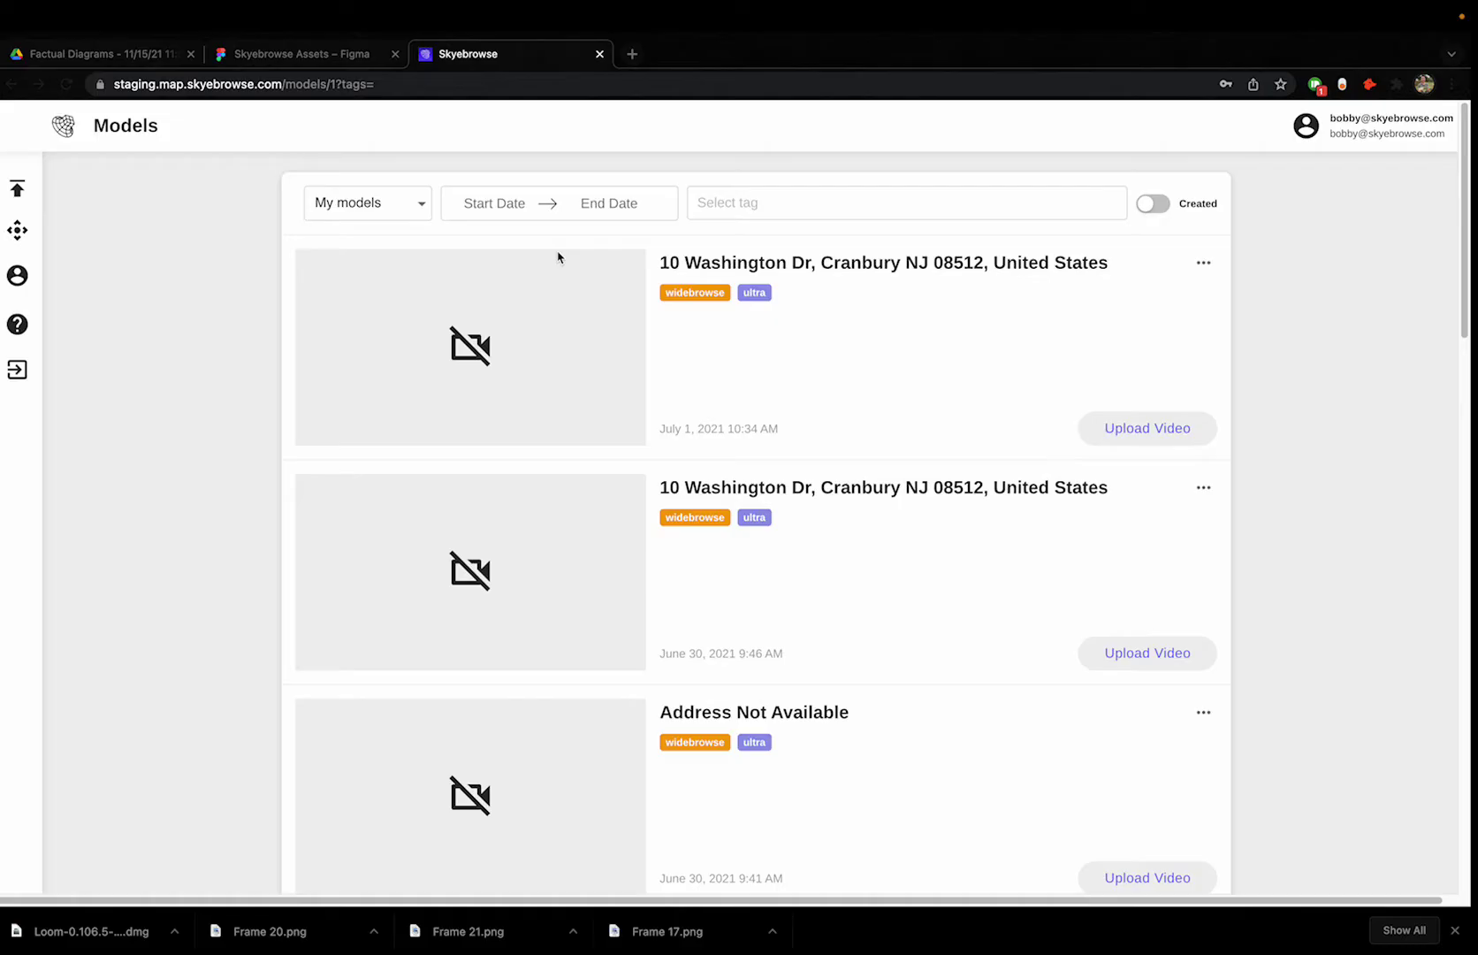
Dismiss the browser's downloads bar
drag(660, 512, 127, 233)
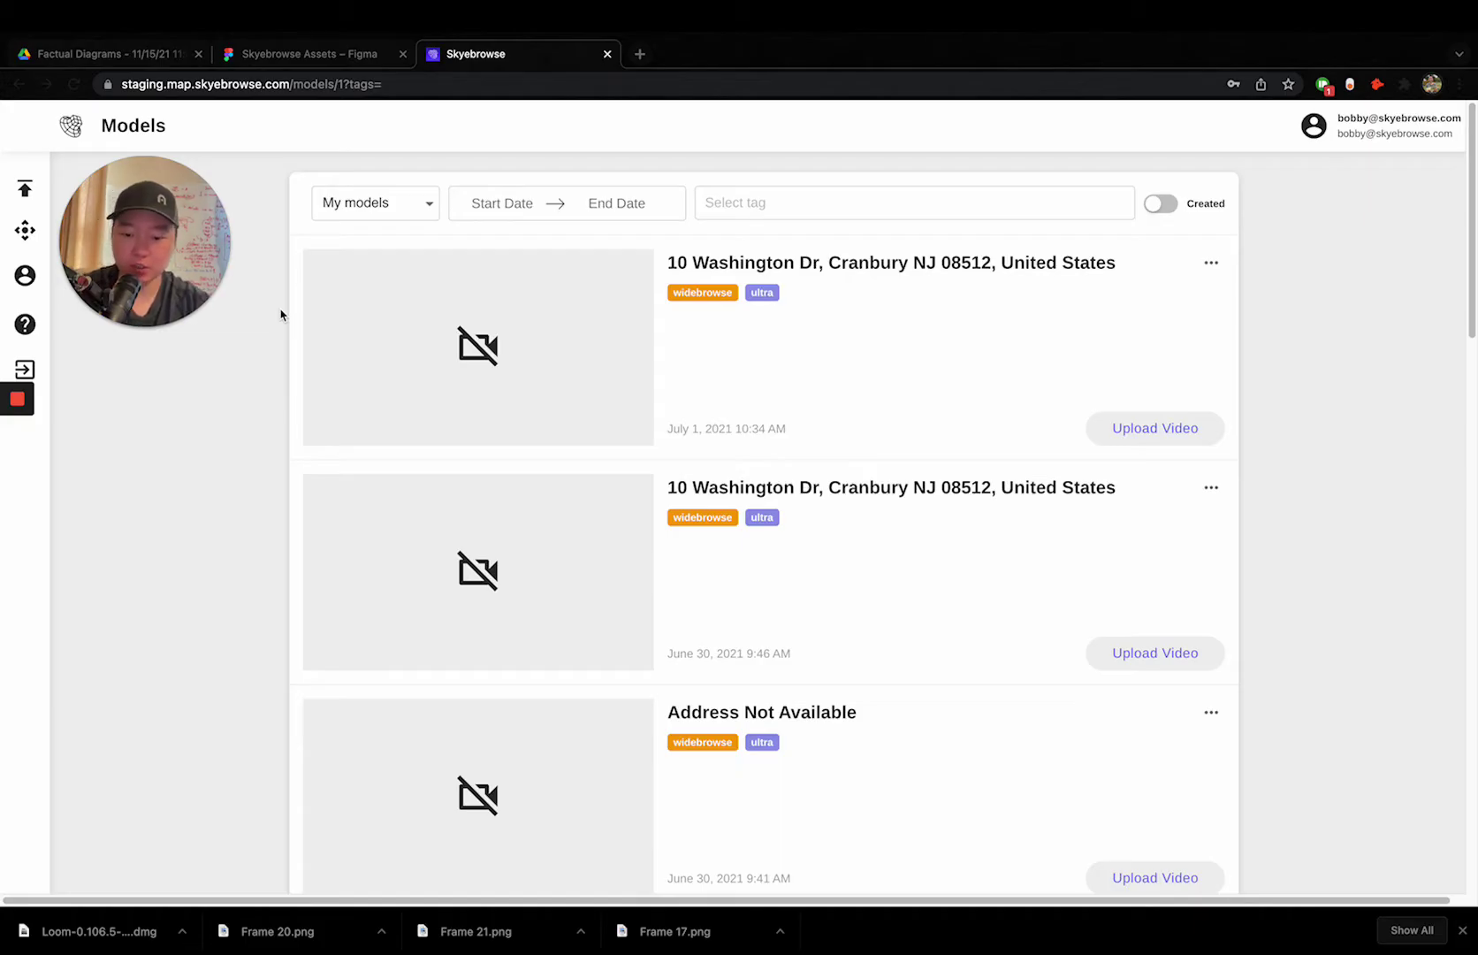
click(1463, 931)
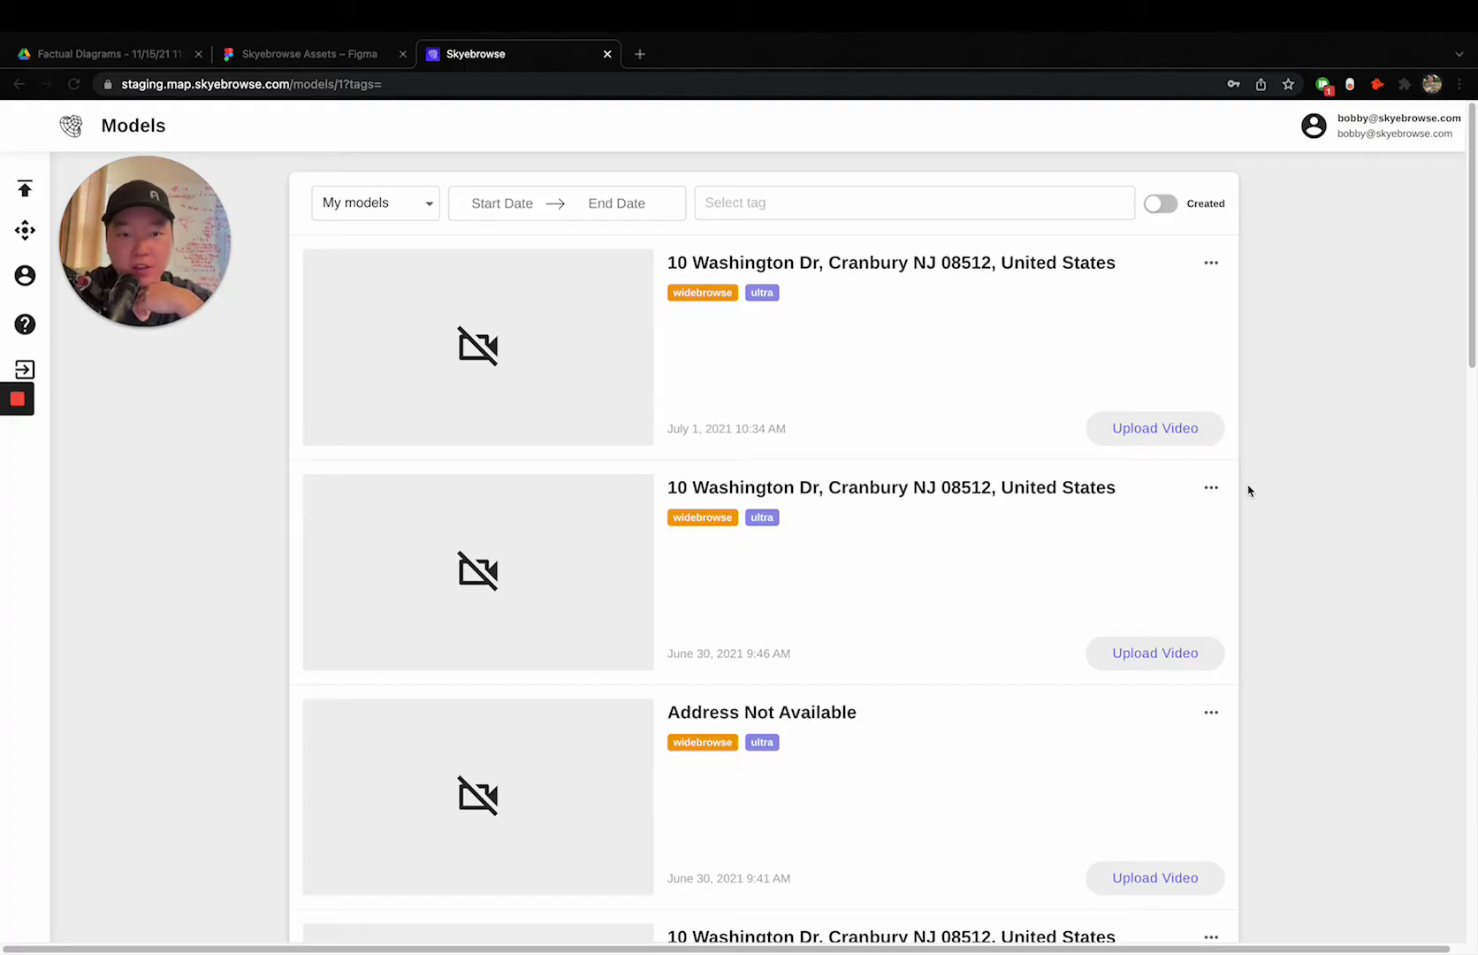
Switch to the CHP Factual Diagram Example.pdf preview and reposition its window
key(ctrl+Right)
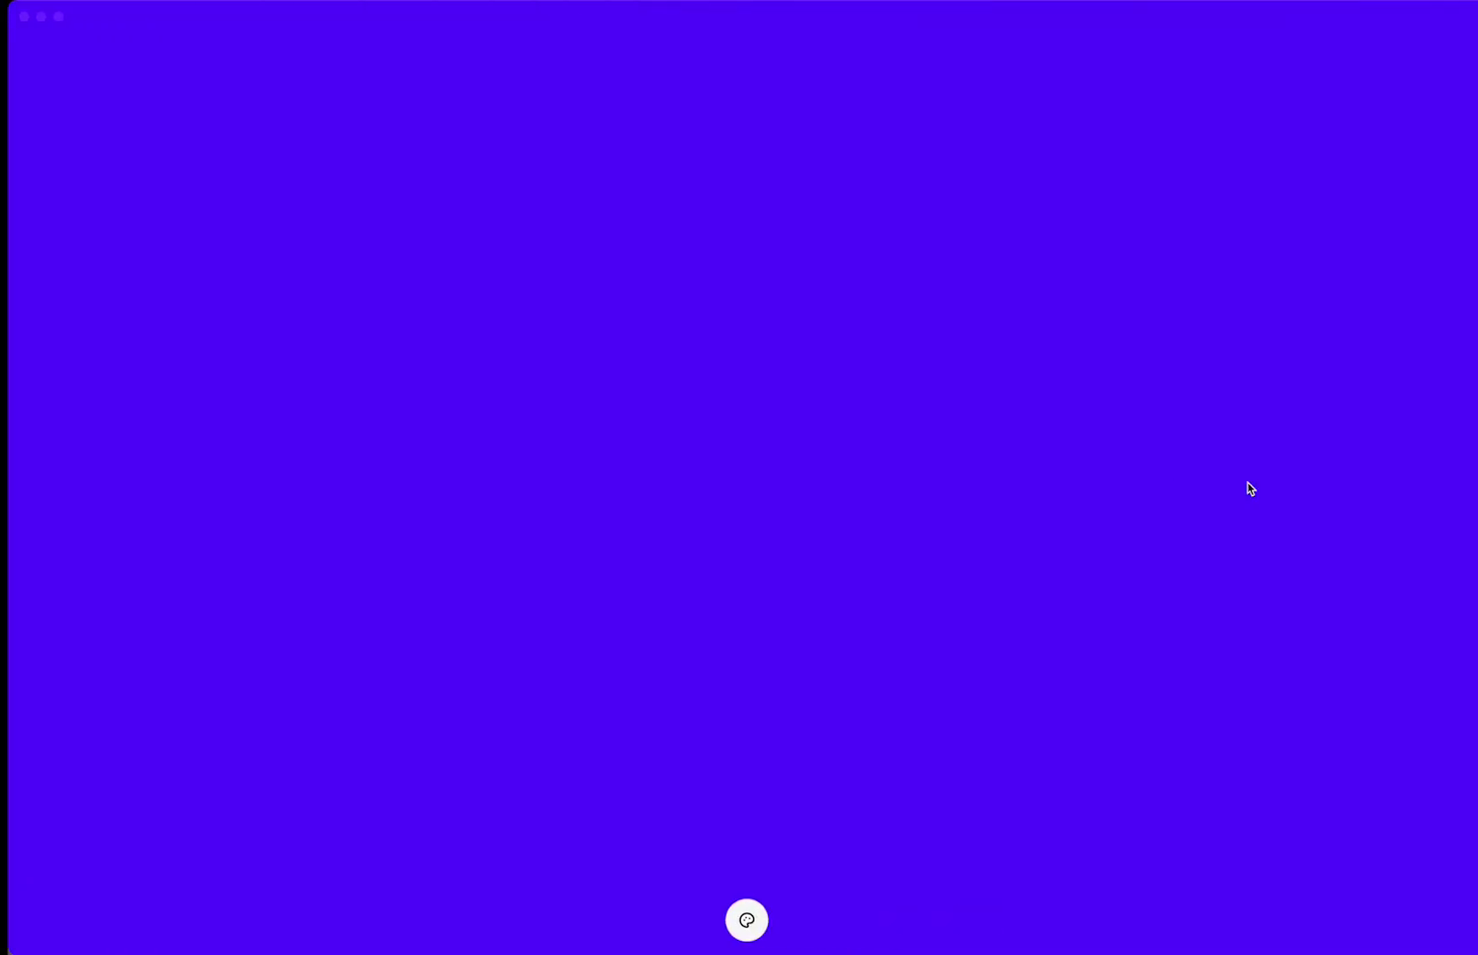
key(ctrl+Up)
click(715, 389)
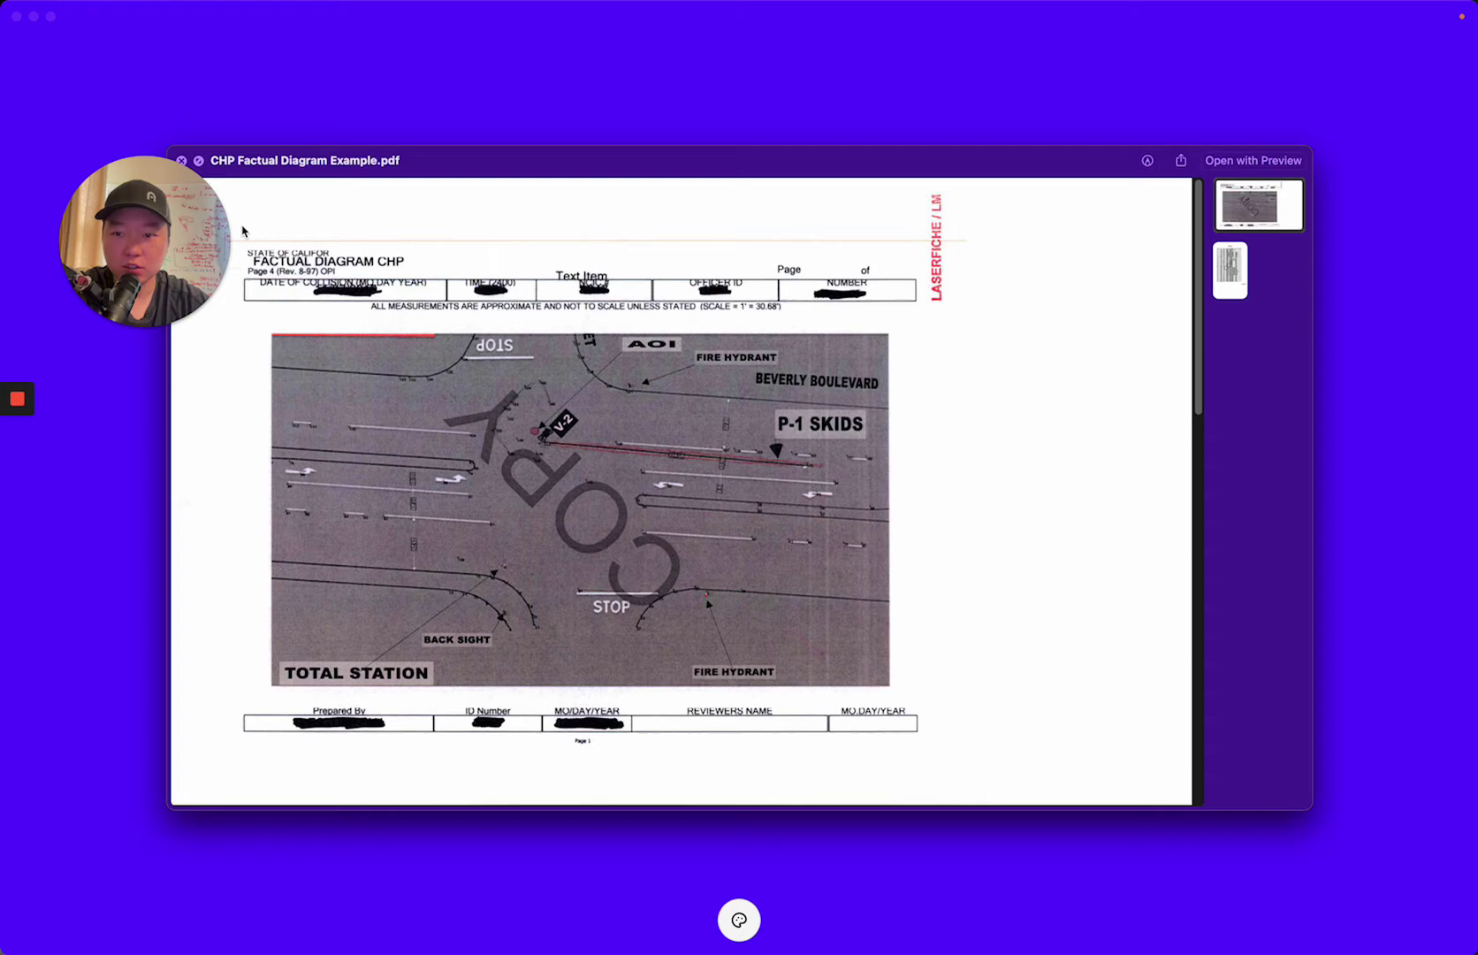
drag(222, 231, 1399, 97)
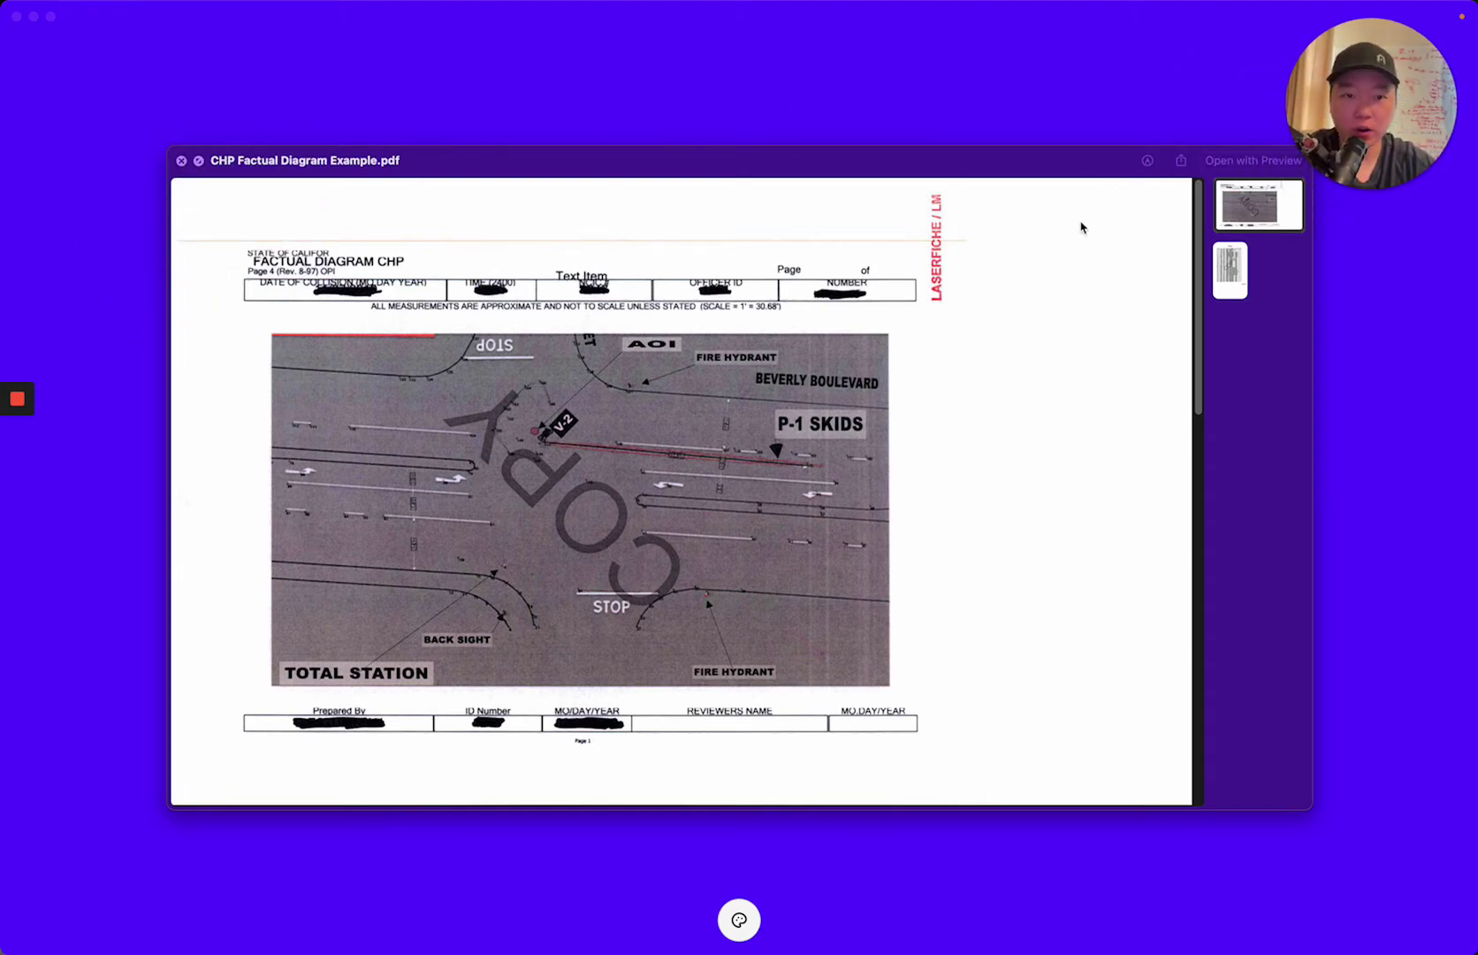
drag(1042, 168, 1013, 132)
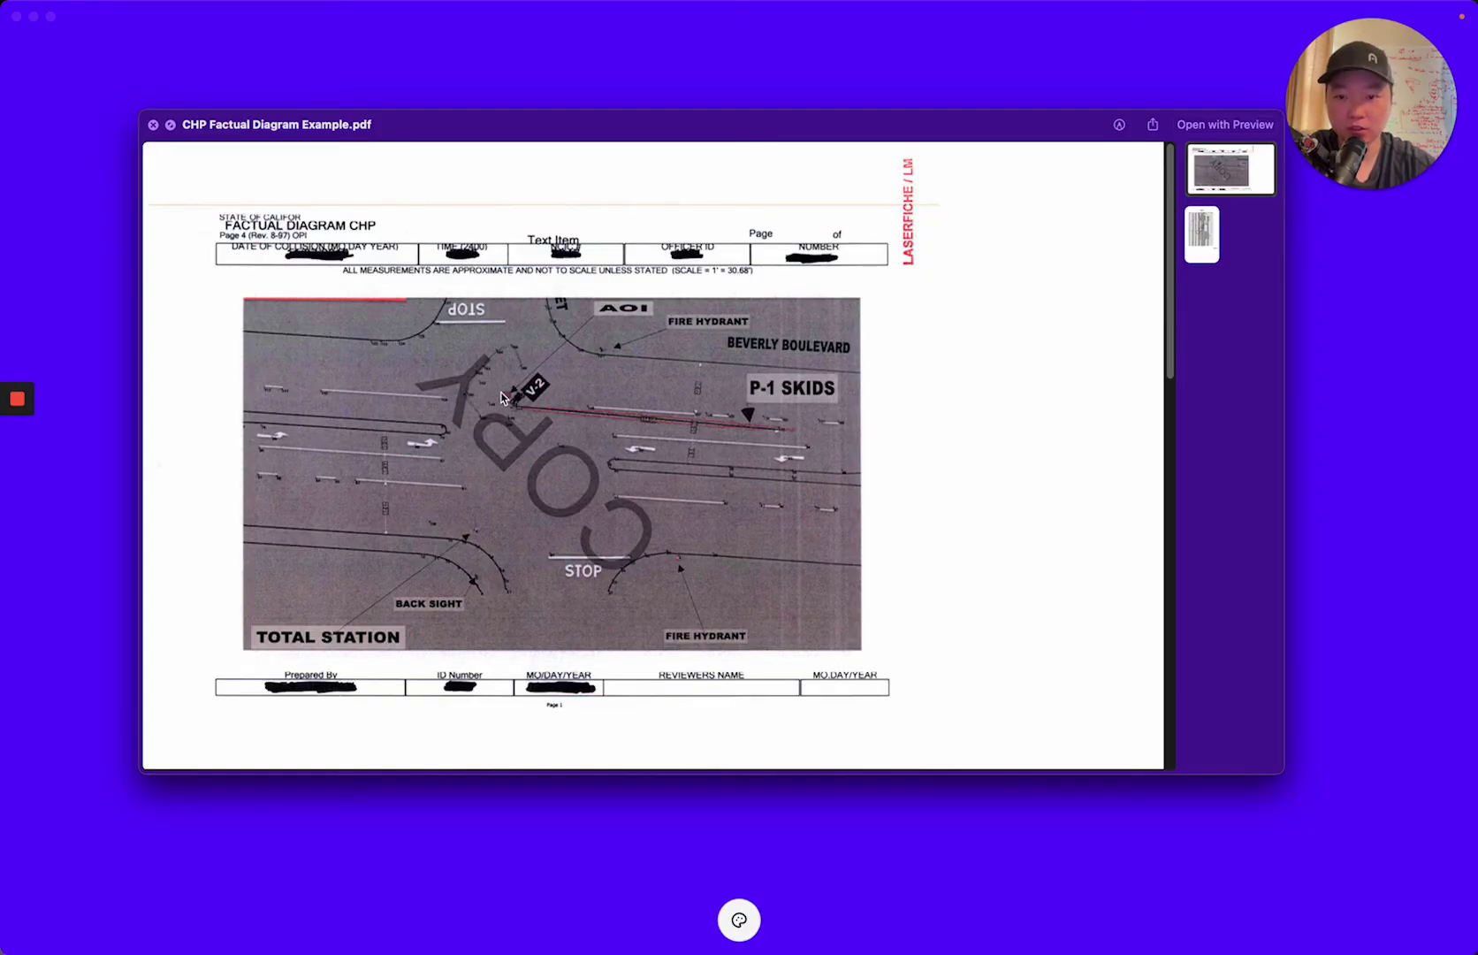
Examine the factual diagram up close around V-2 and its numbered points, as well as the overall intersection layout
ctrl+scroll(502, 397, up, 5)
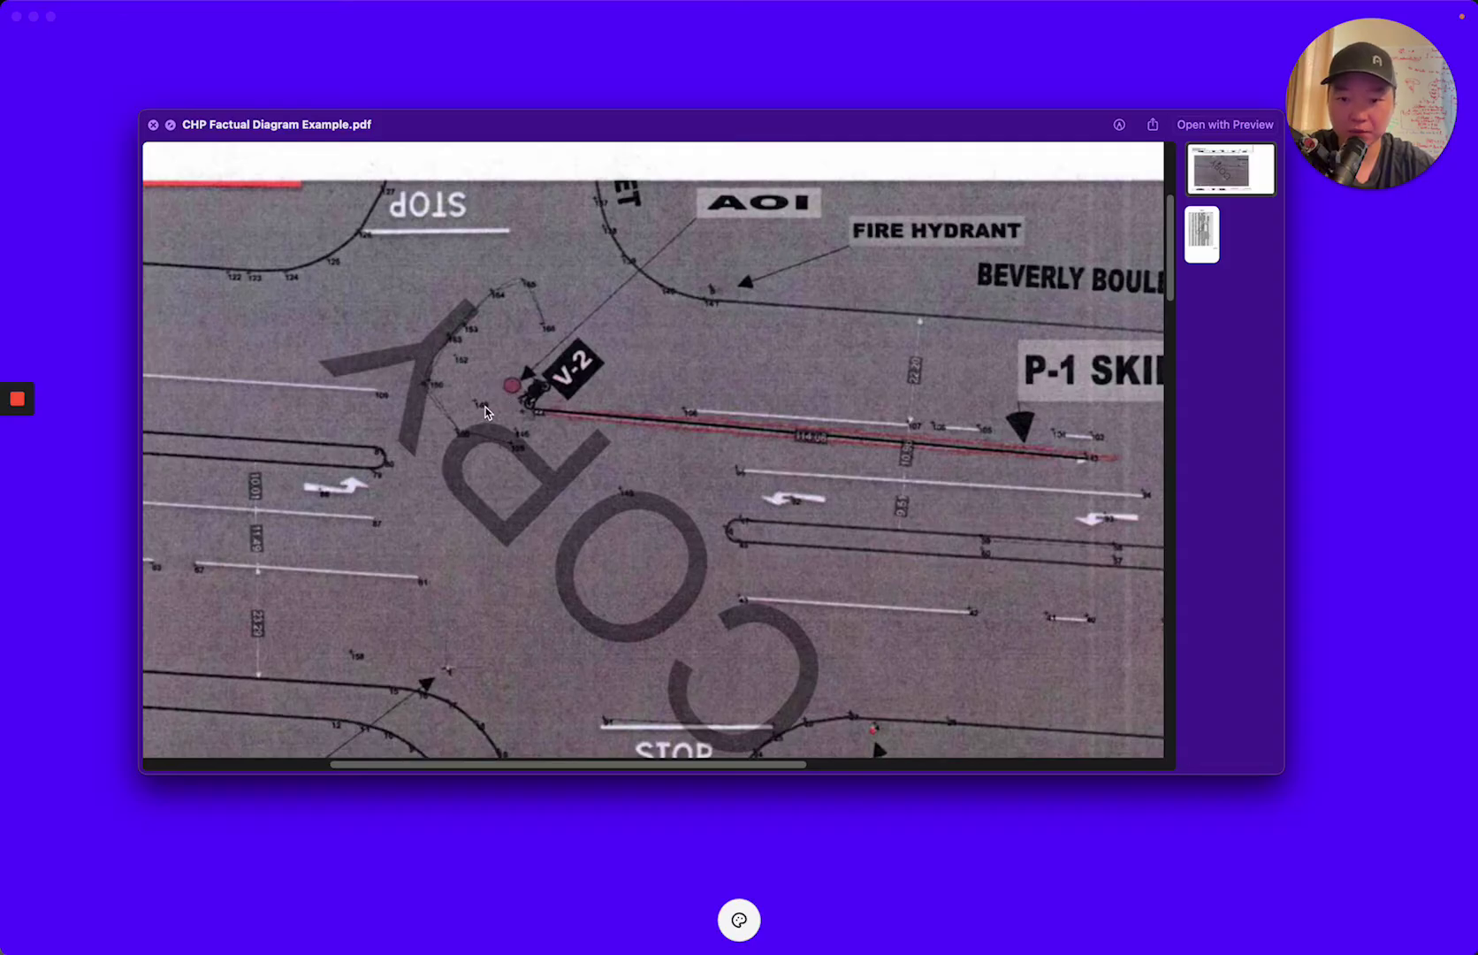
ctrl+scroll(480, 405, up, 5)
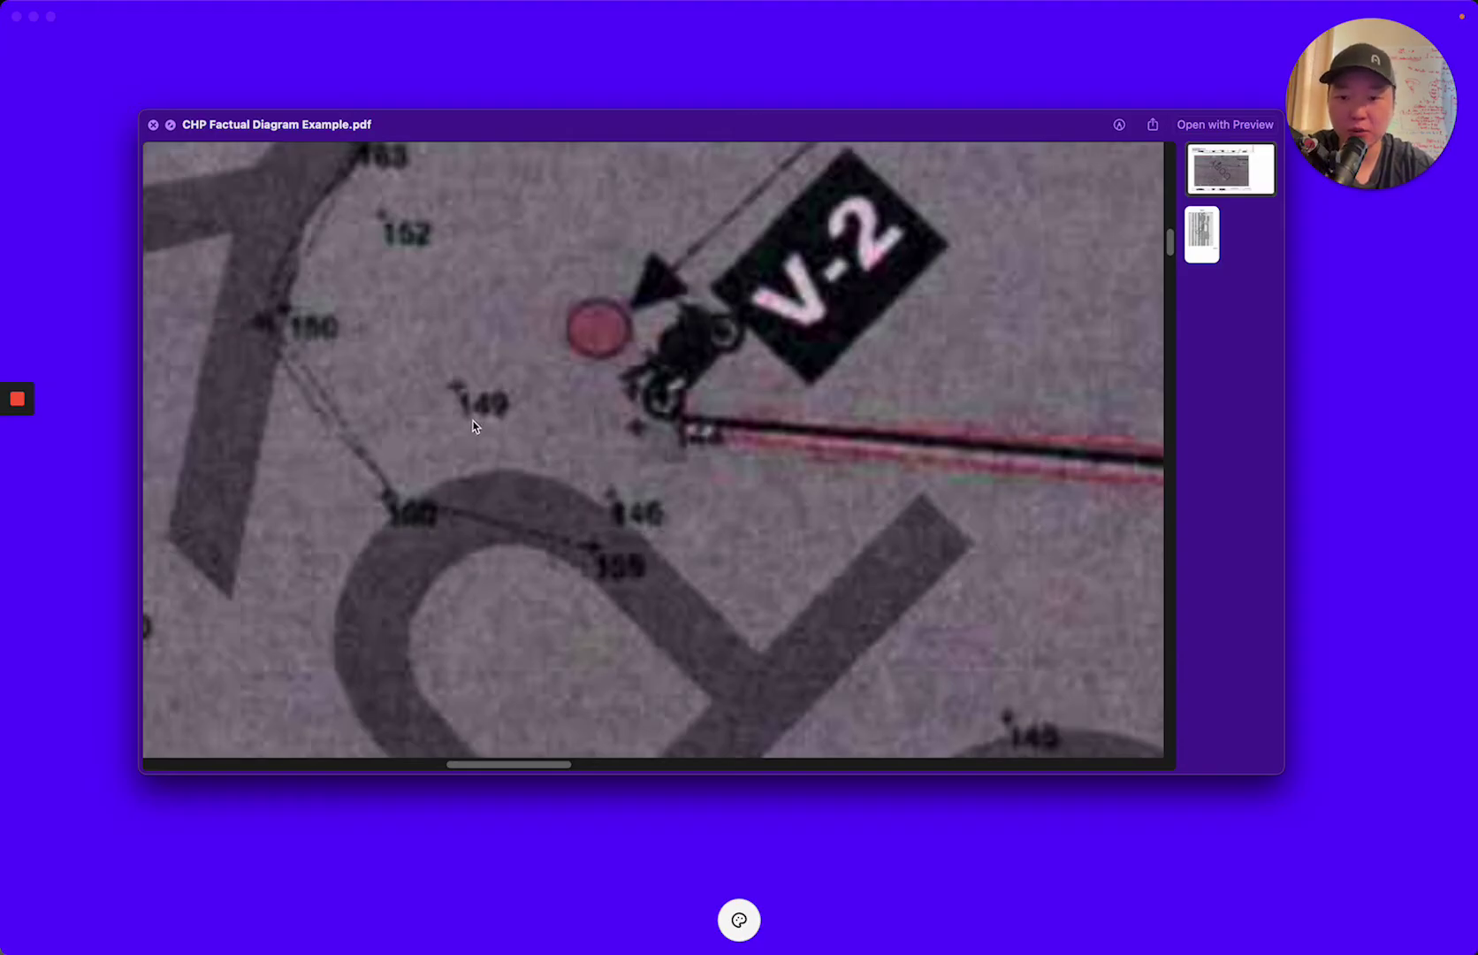
ctrl+scroll(473, 426, down, 10)
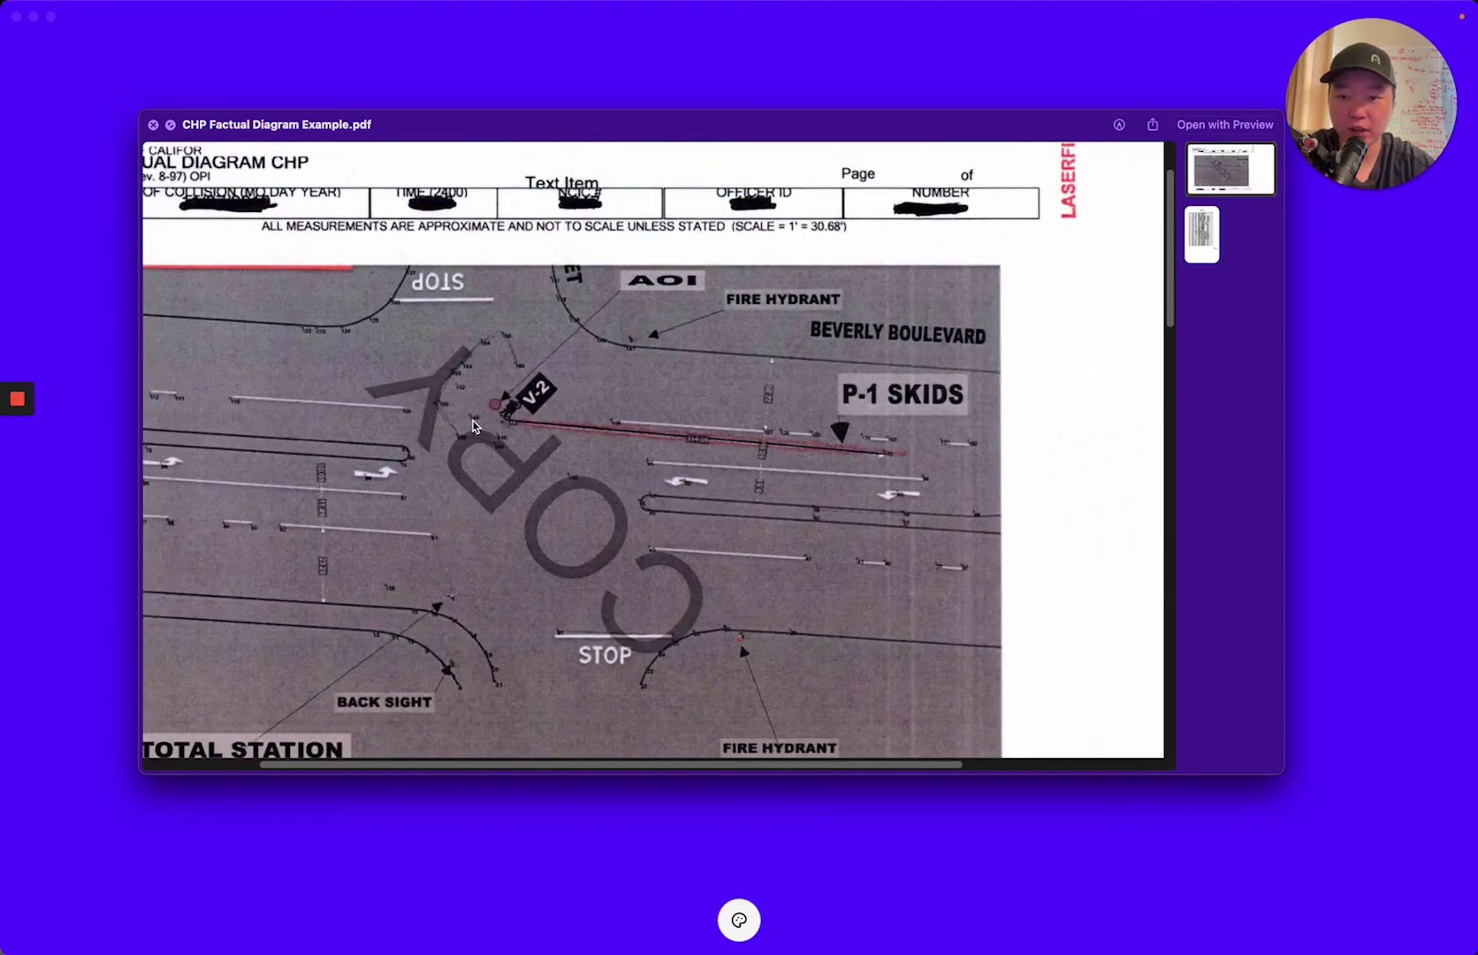
scroll(473, 426, down, 2)
scroll(495, 398, left, 2)
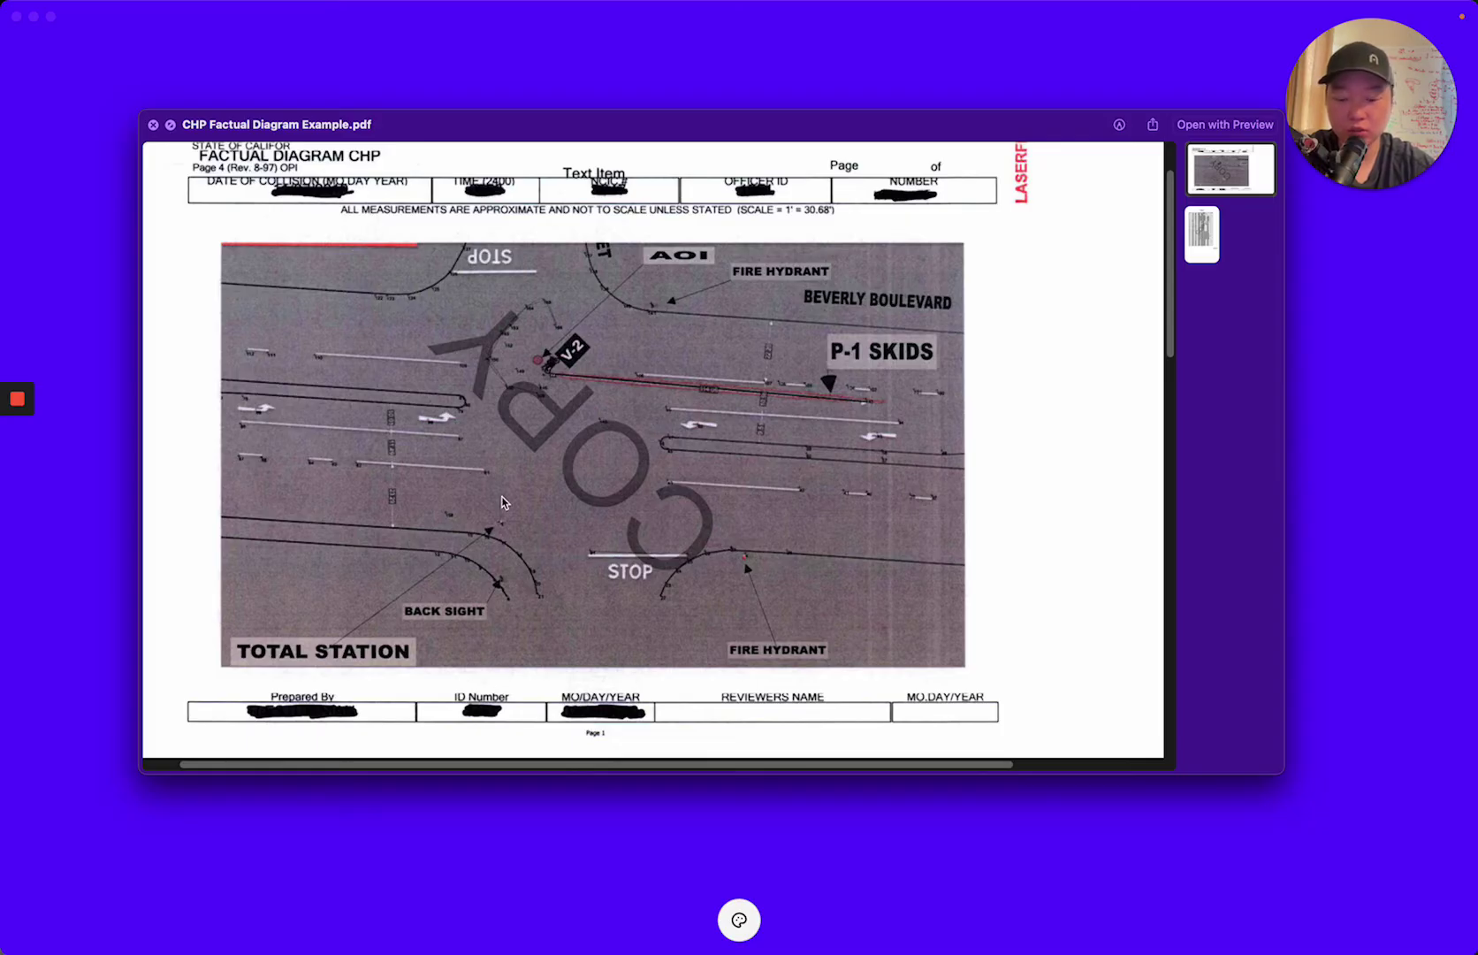
scroll(533, 455, up, 2)
scroll(533, 454, left, 1)
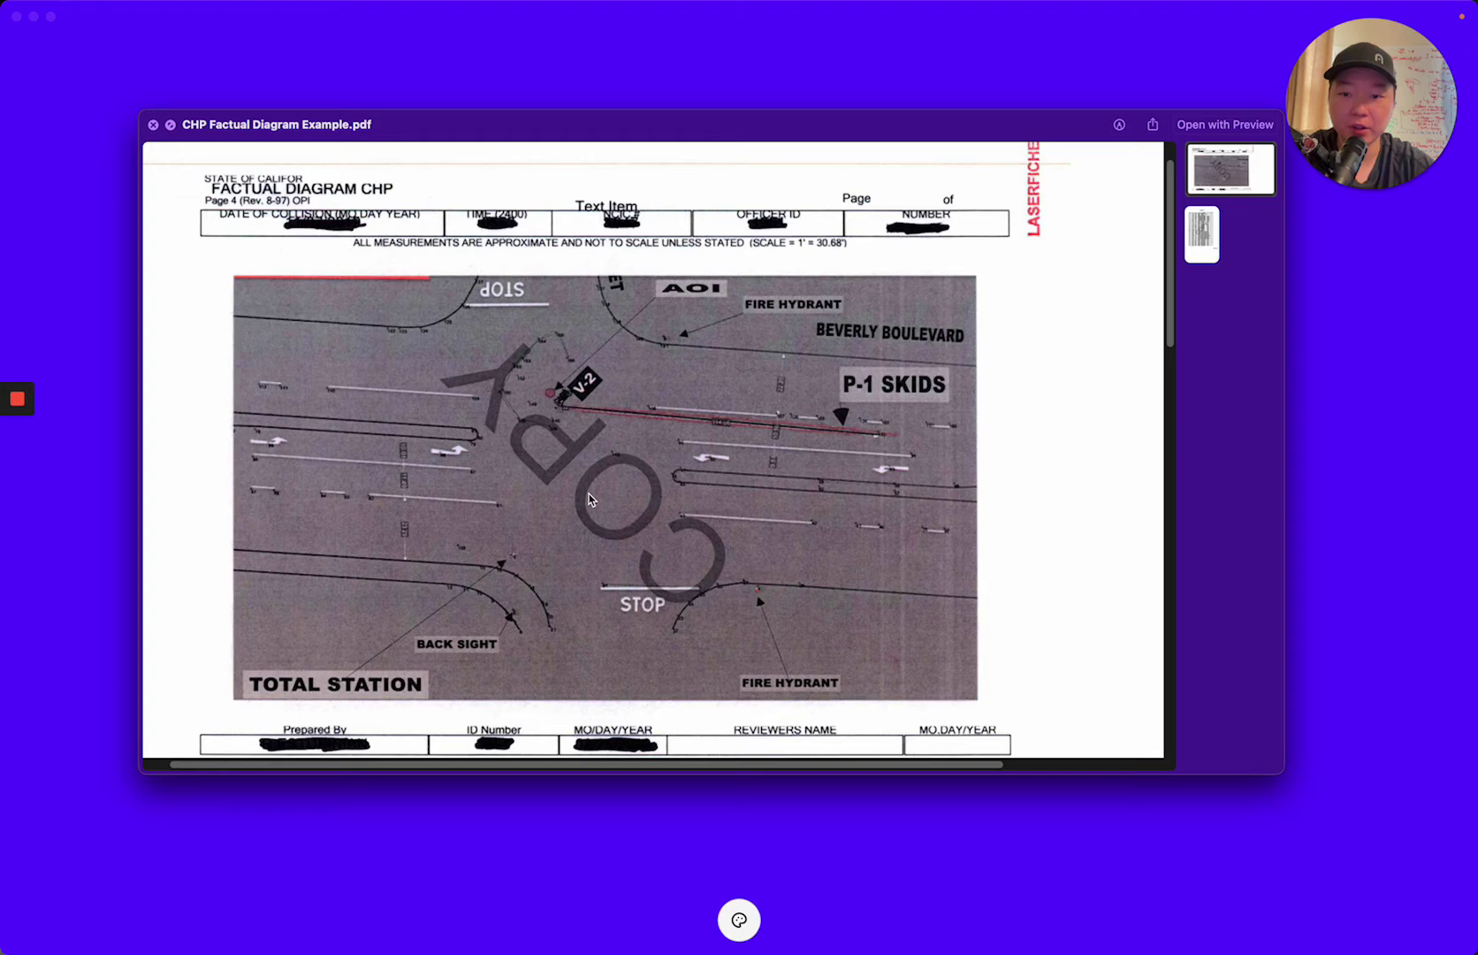
ctrl+scroll(583, 509, down, 5)
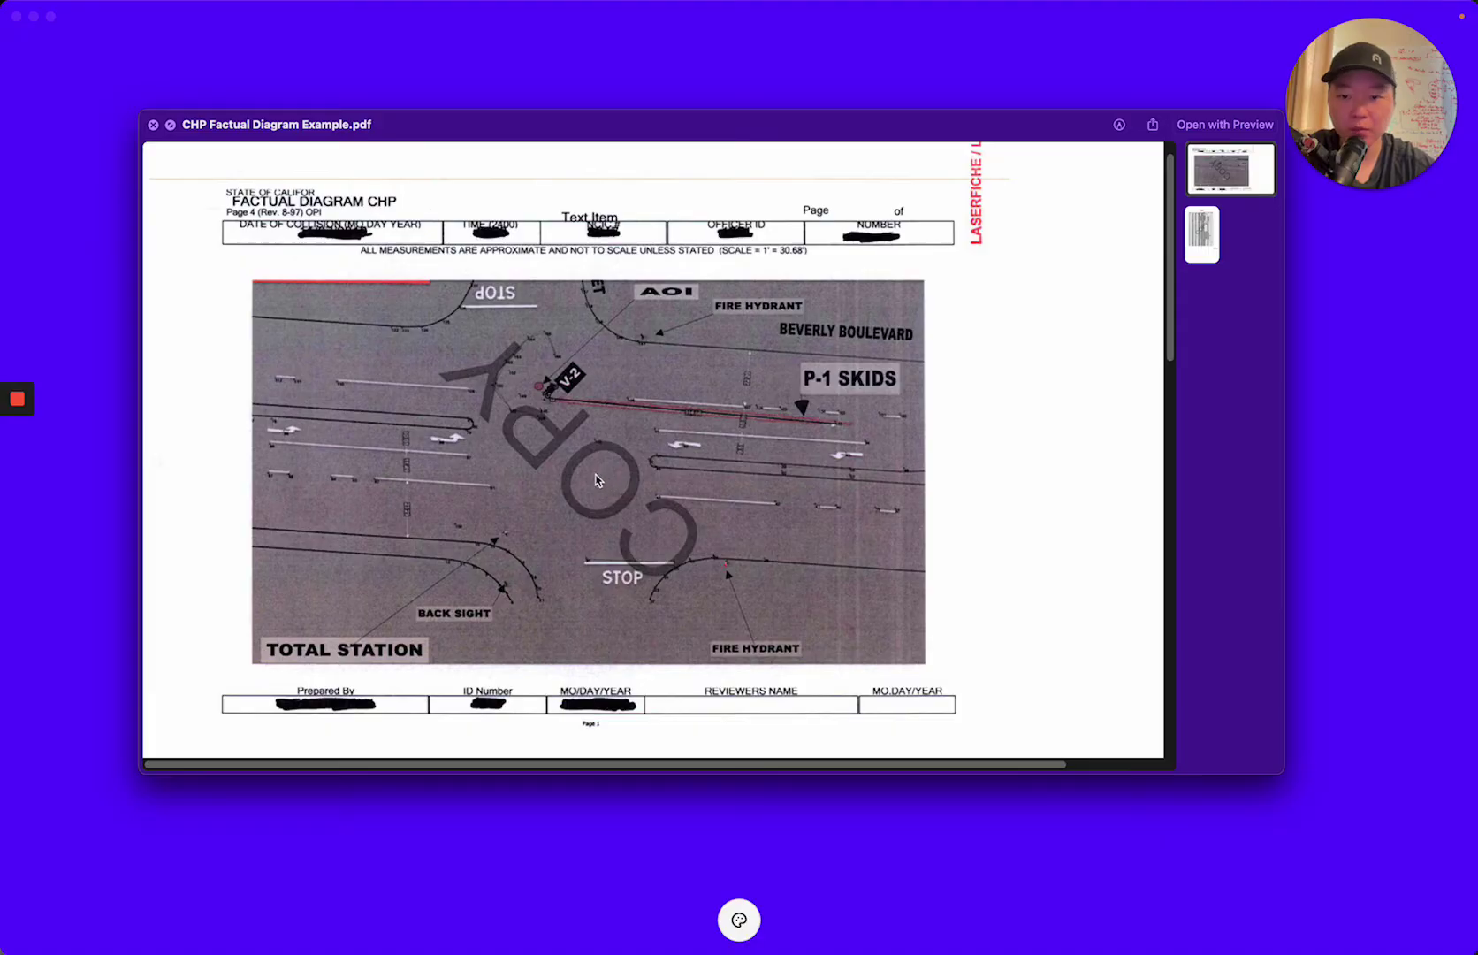
Examine the Raw Points measurements table on the second page, including its coordinate, code and description columns
scroll(596, 480, down, 10)
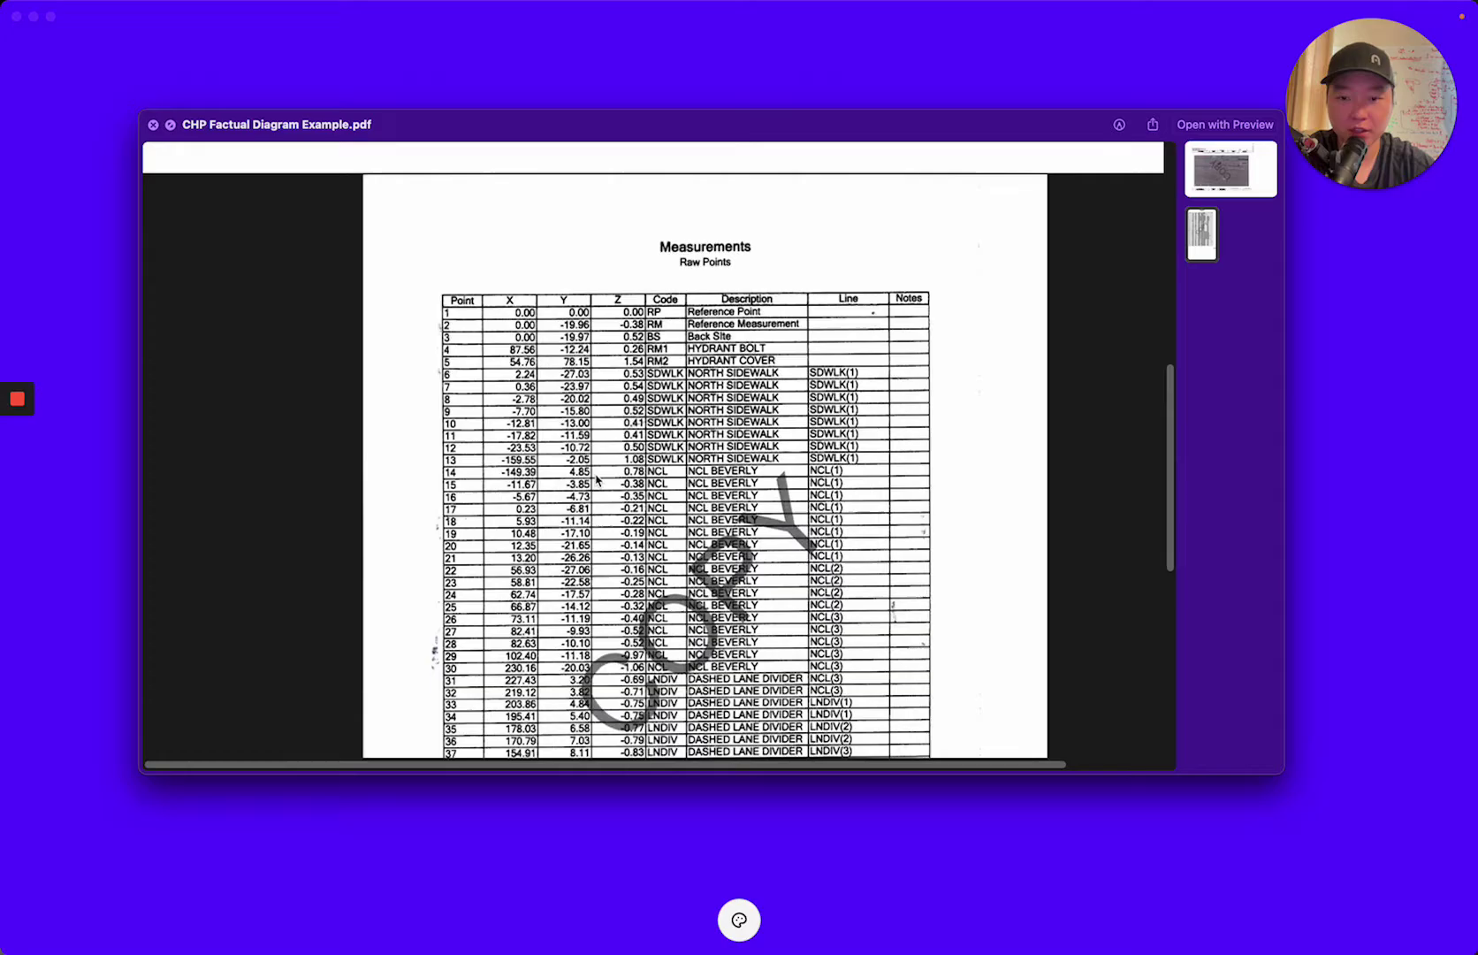
scroll(596, 480, down, 3)
scroll(596, 481, up, 2)
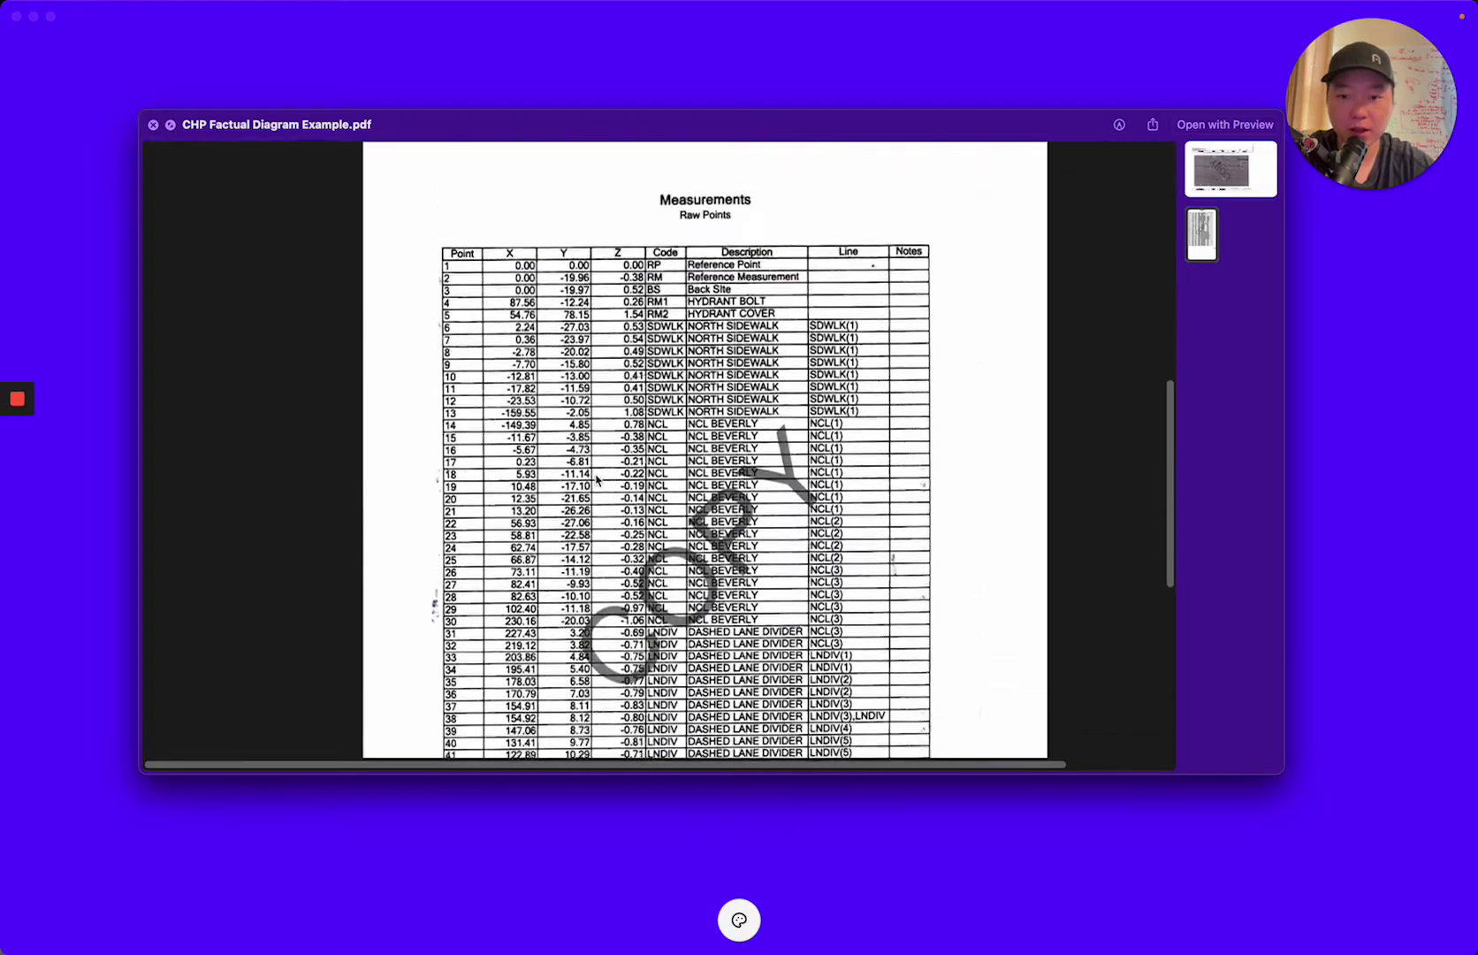
scroll(596, 480, down, 5)
scroll(596, 480, up, 5)
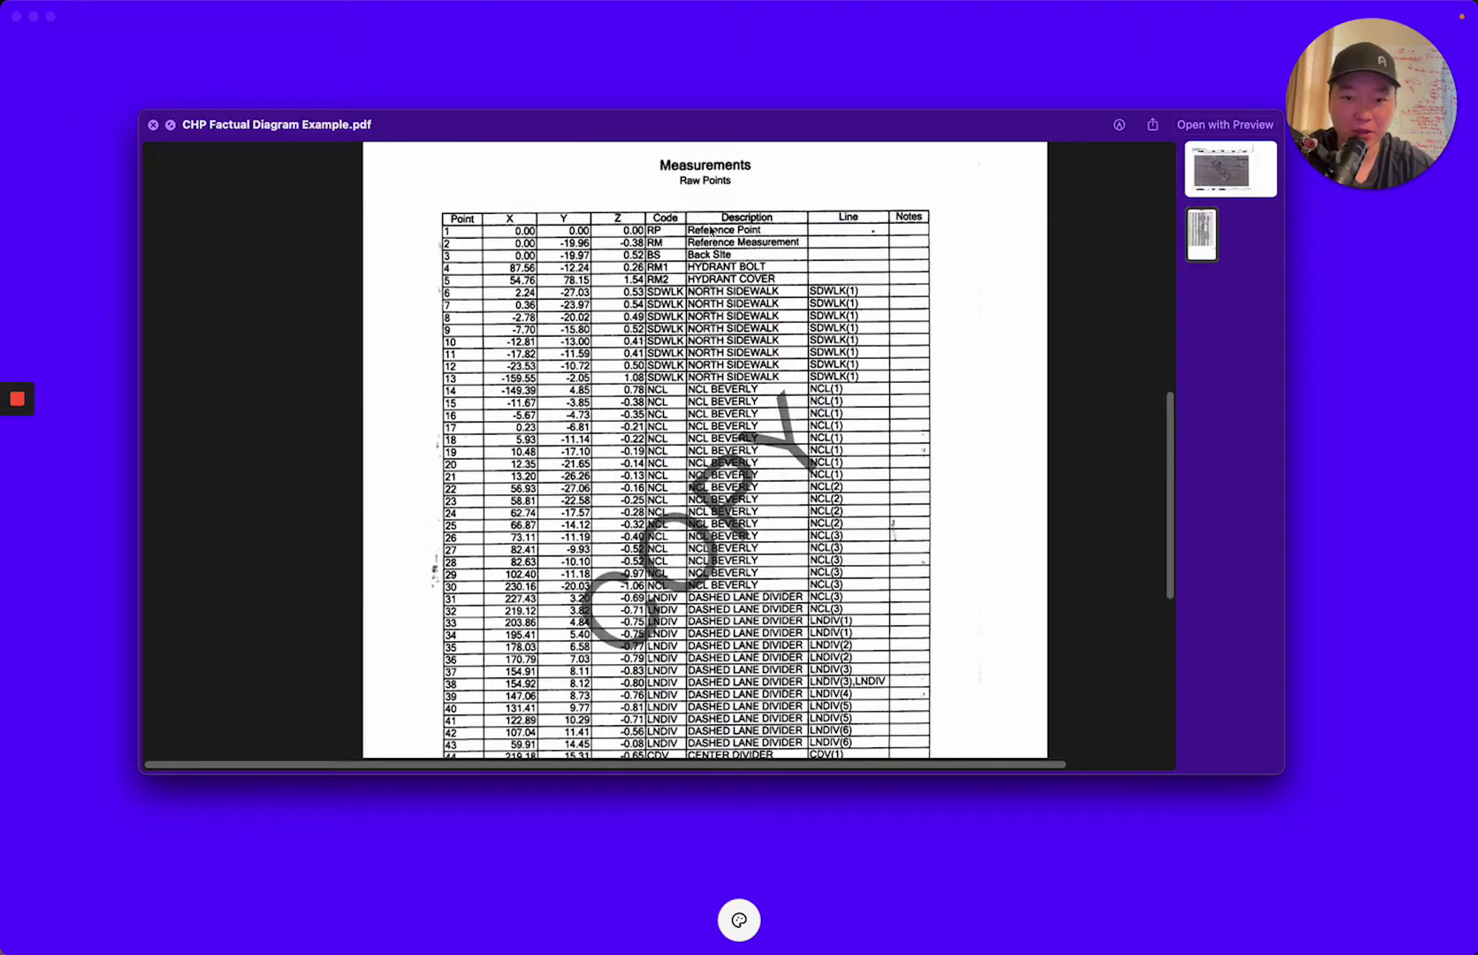
scroll(706, 285, up, 2)
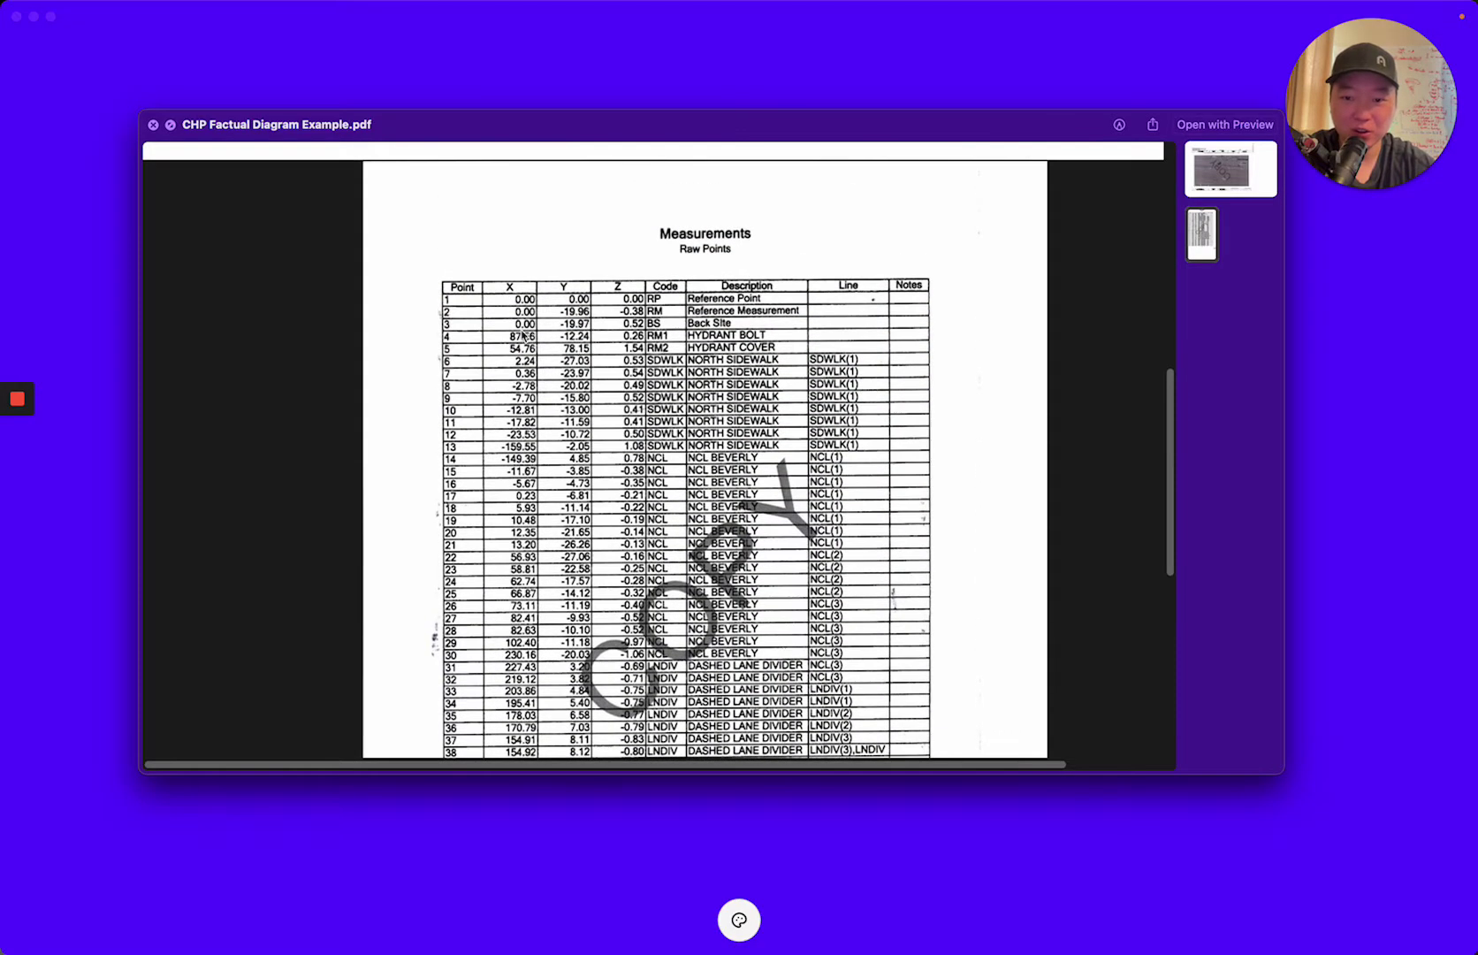
scroll(605, 447, down, 6)
scroll(606, 447, up, 4)
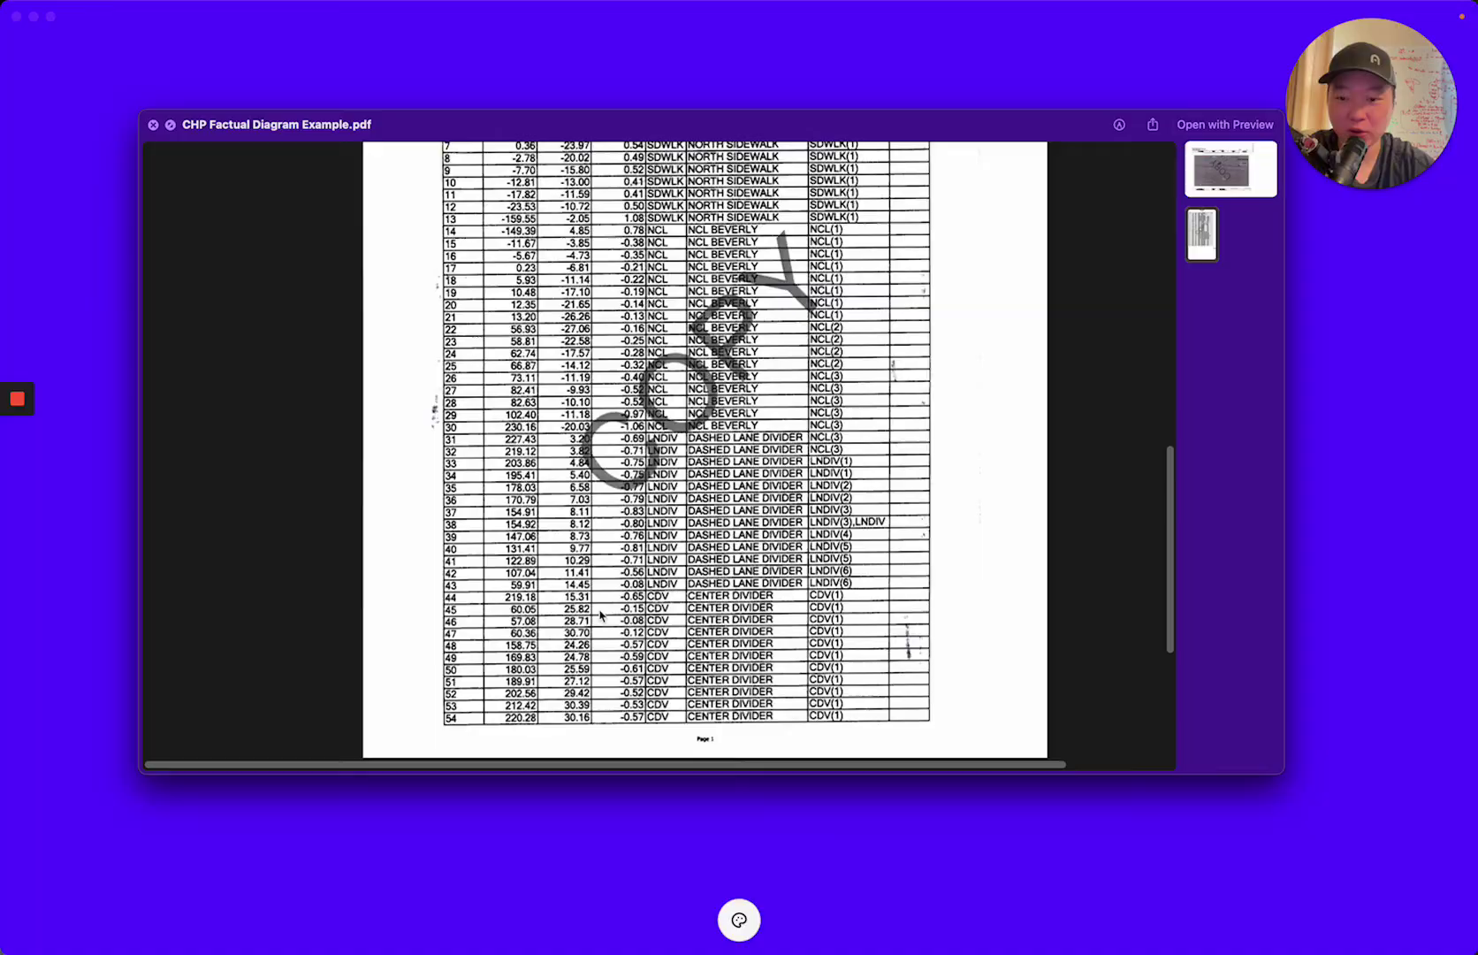
scroll(565, 451, up, 3)
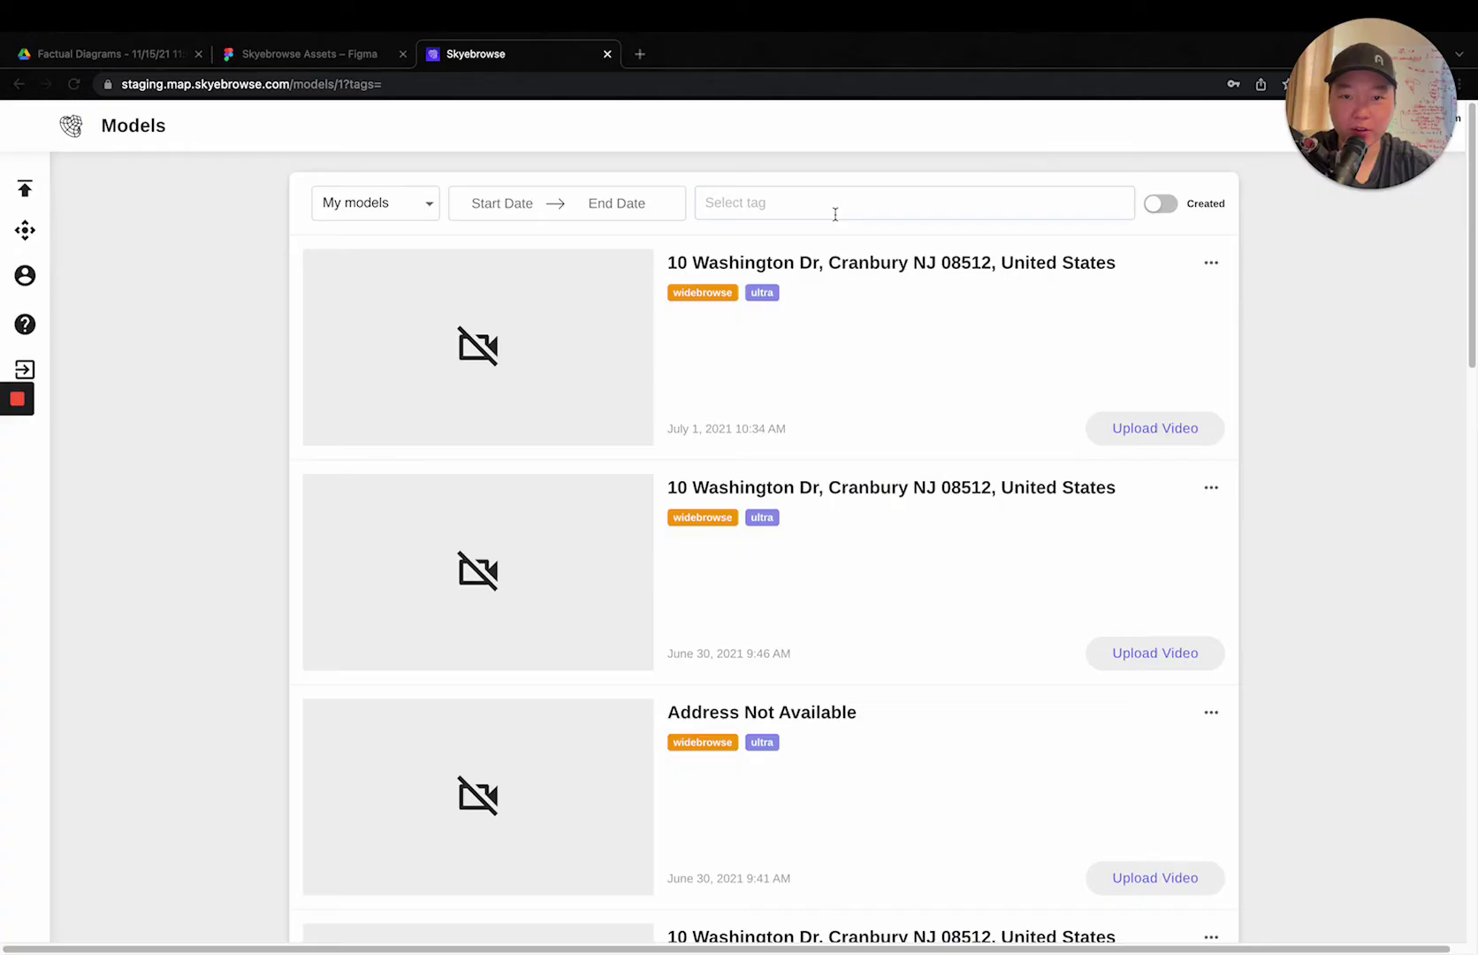
On the Skyebrowse Models page in the browser, filter the models by the tag "fatal"
click(835, 207)
text(fatal)
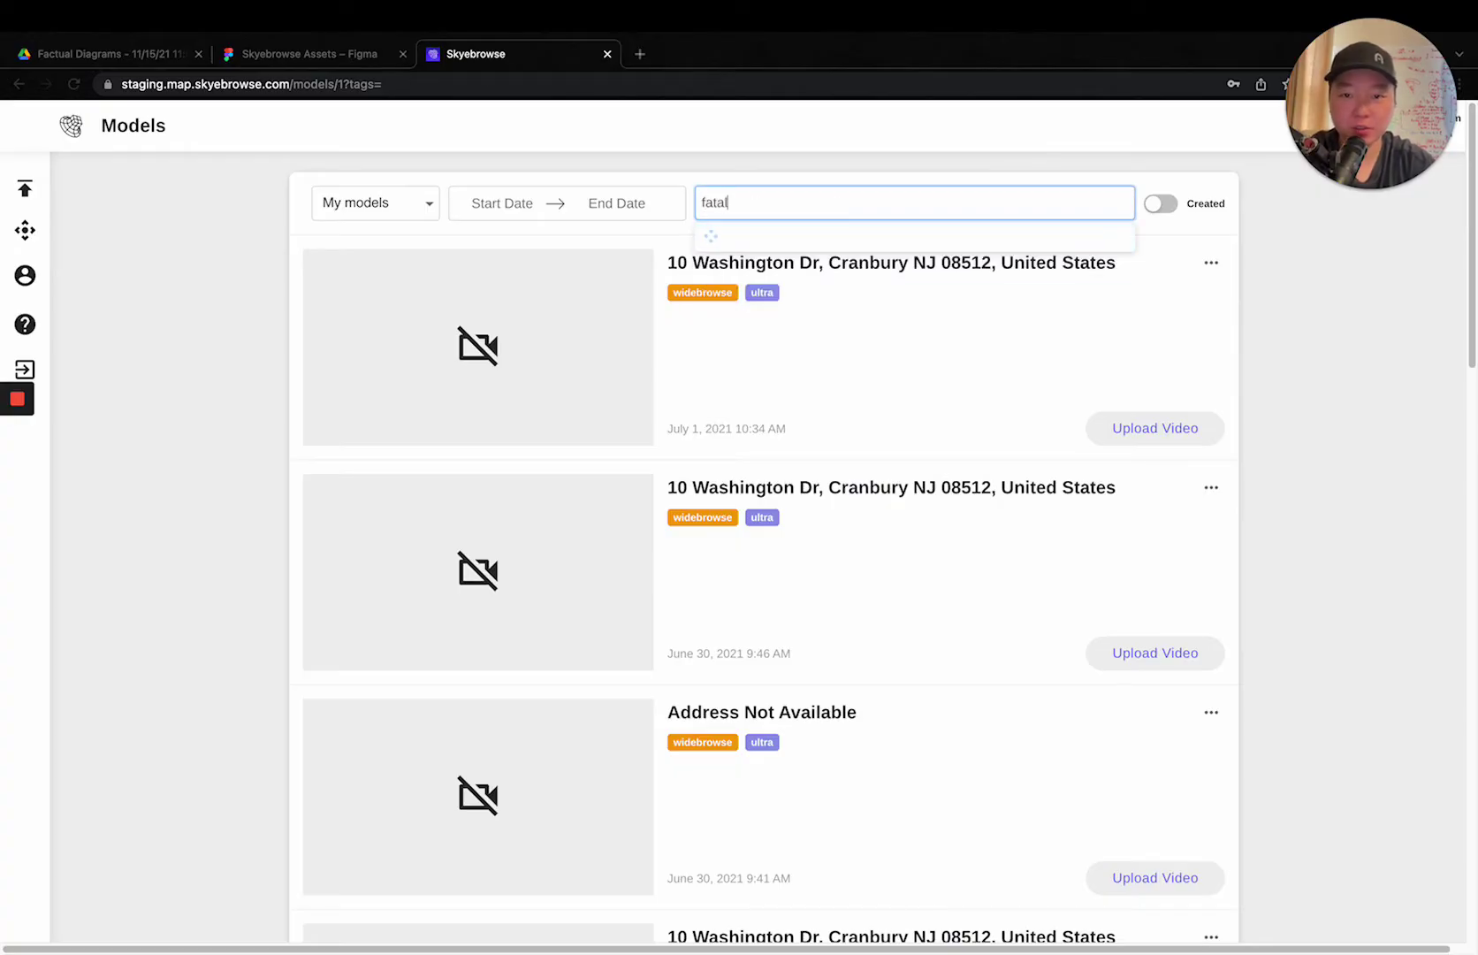
click(809, 235)
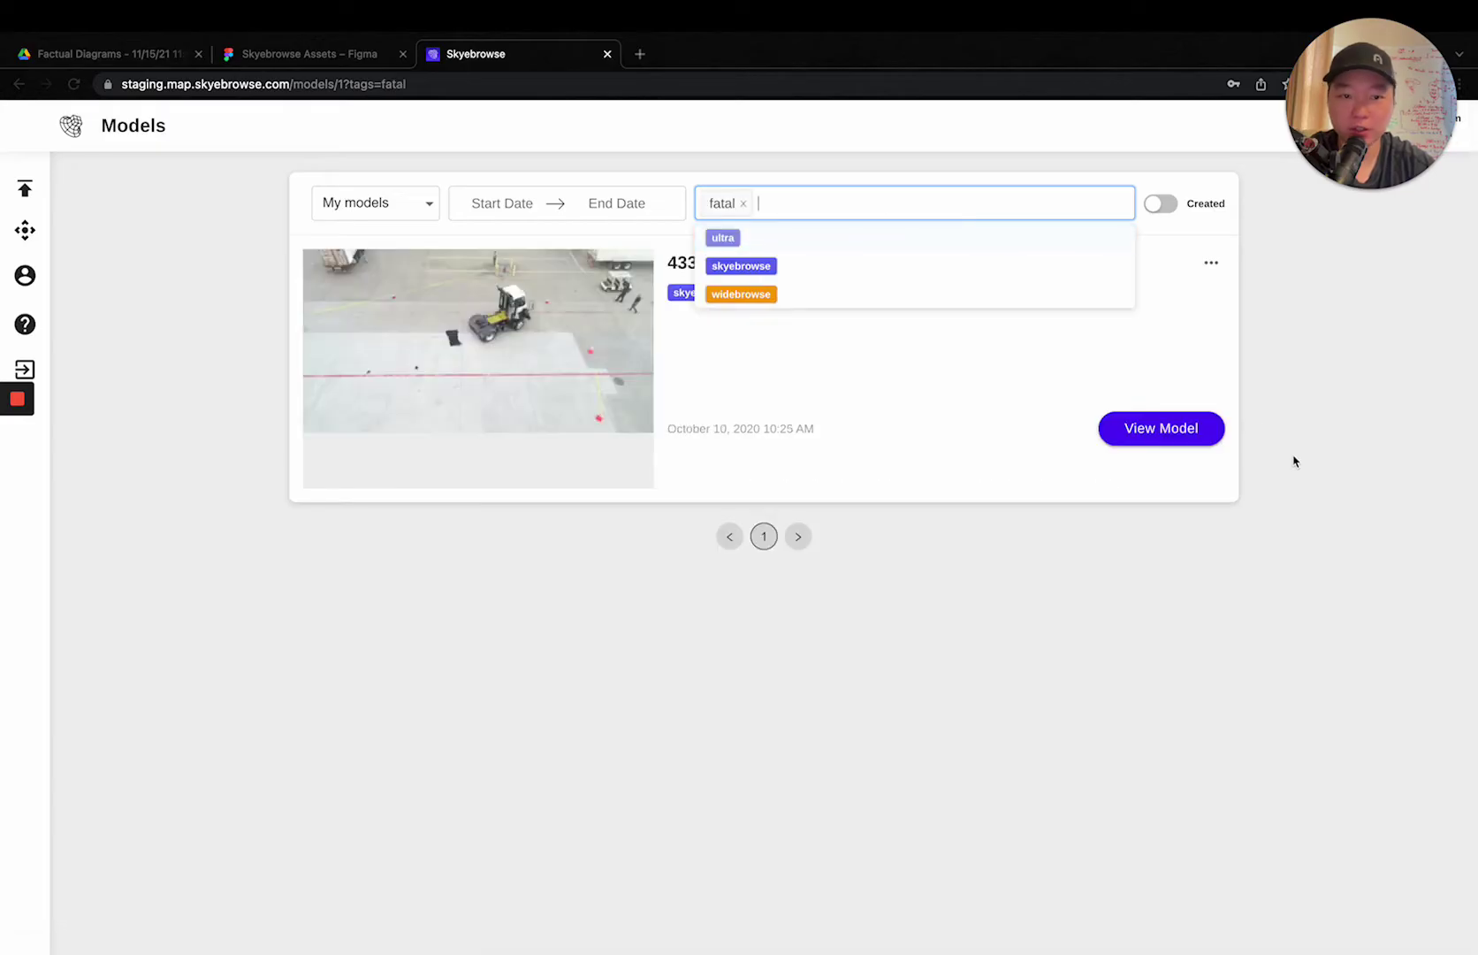
click(1316, 479)
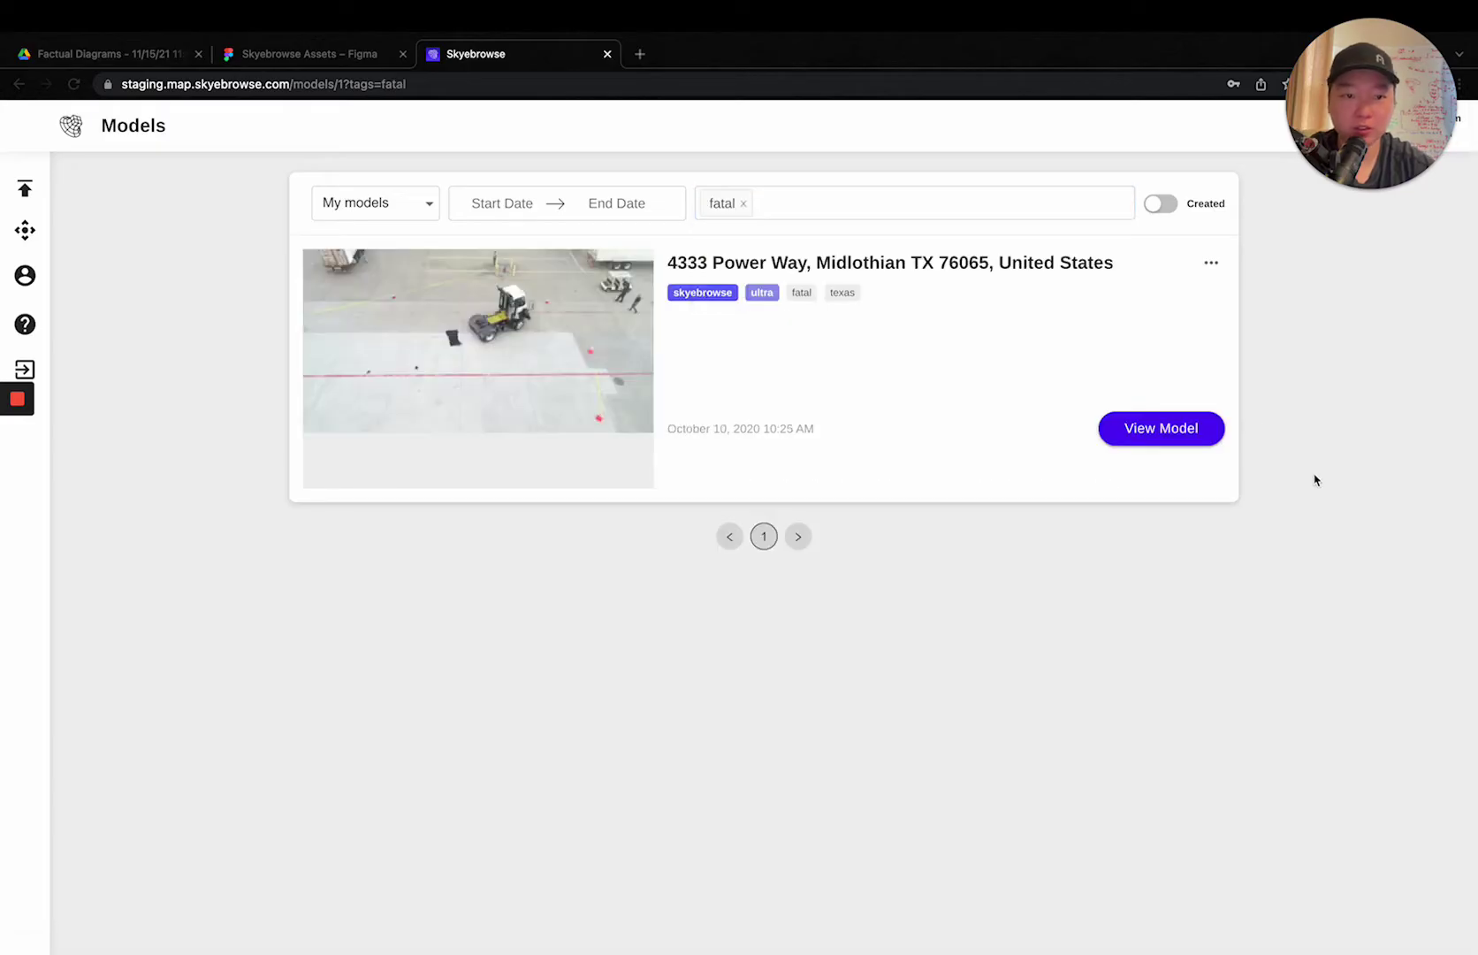
Open the filtered model's details page and inspect the circled flight area near the marker on its map
click(1125, 390)
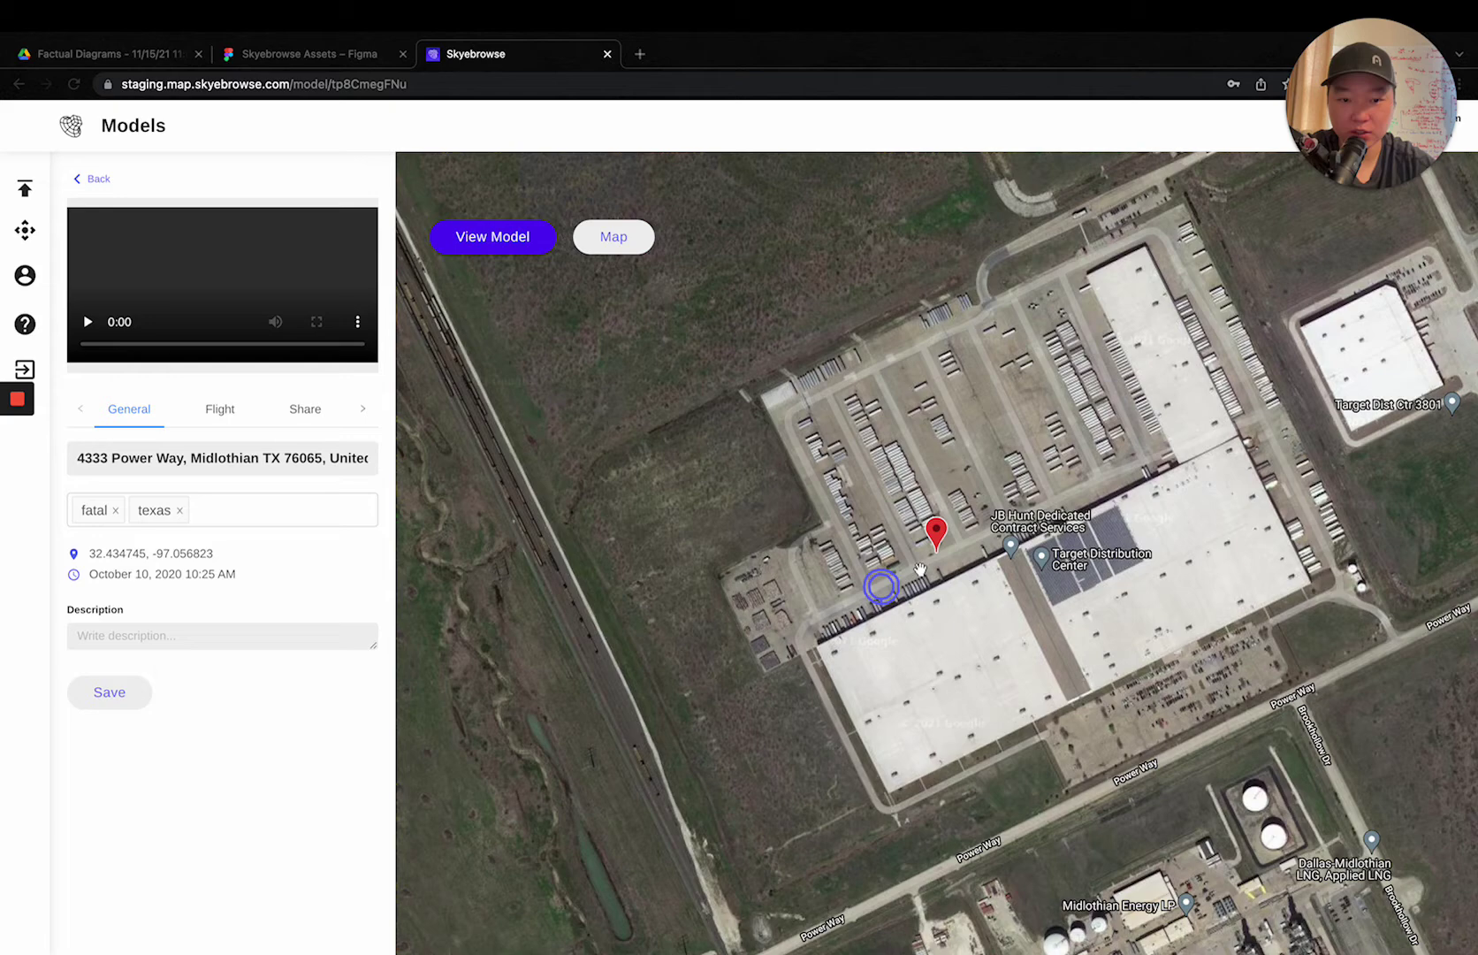
scroll(921, 570, up, 5)
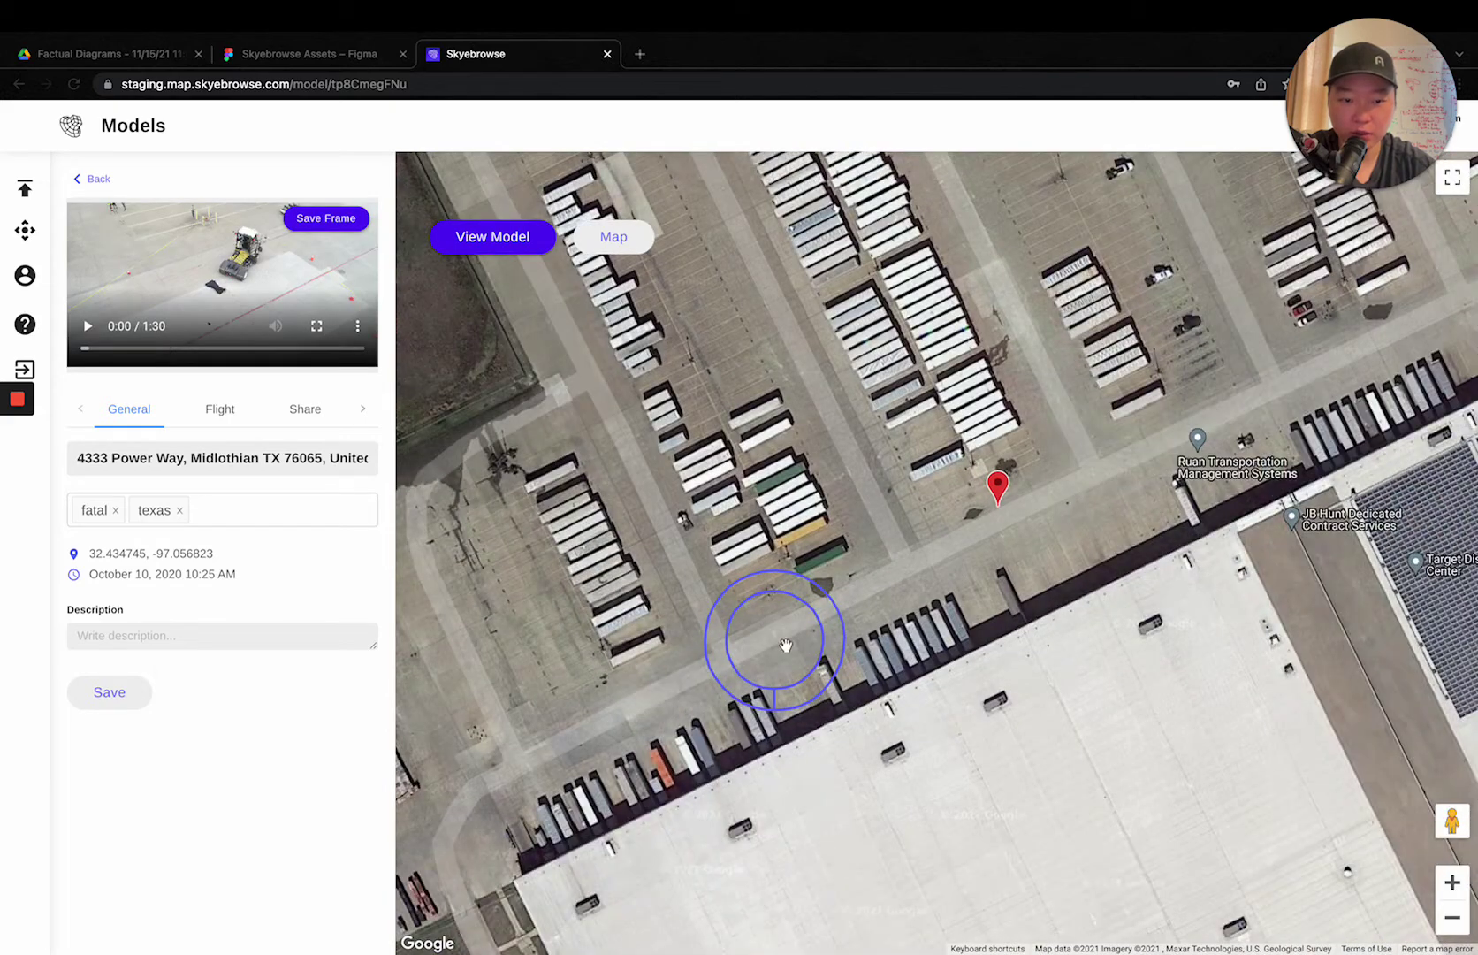
drag(786, 646, 698, 628)
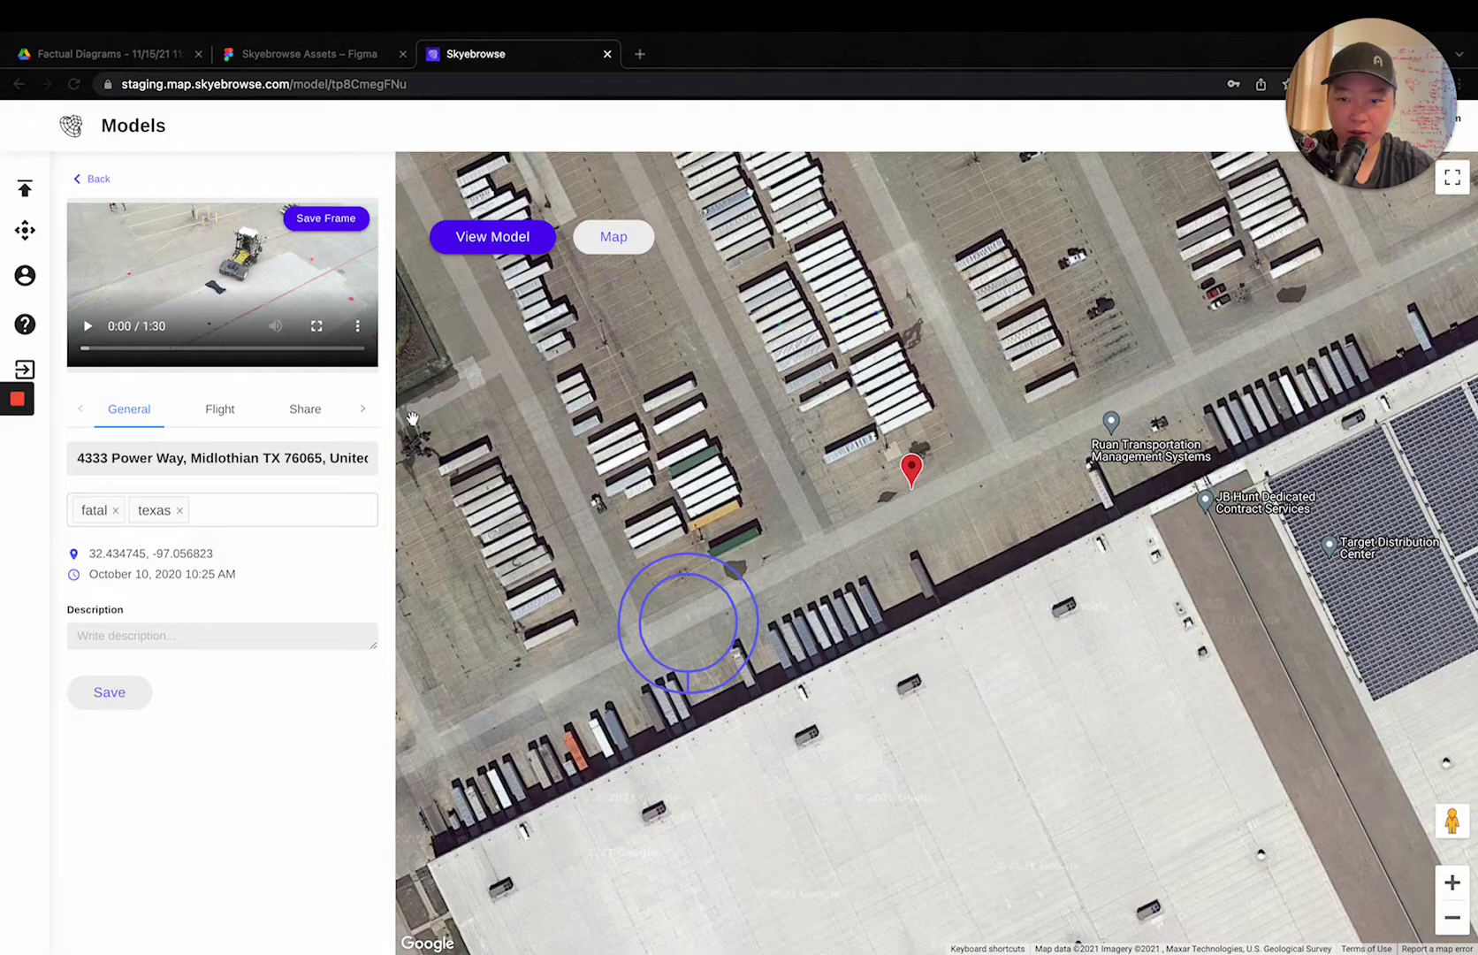
Watch the opening seconds of the model's source video in full screen, pausing it before leaving full screen
click(317, 325)
click(324, 336)
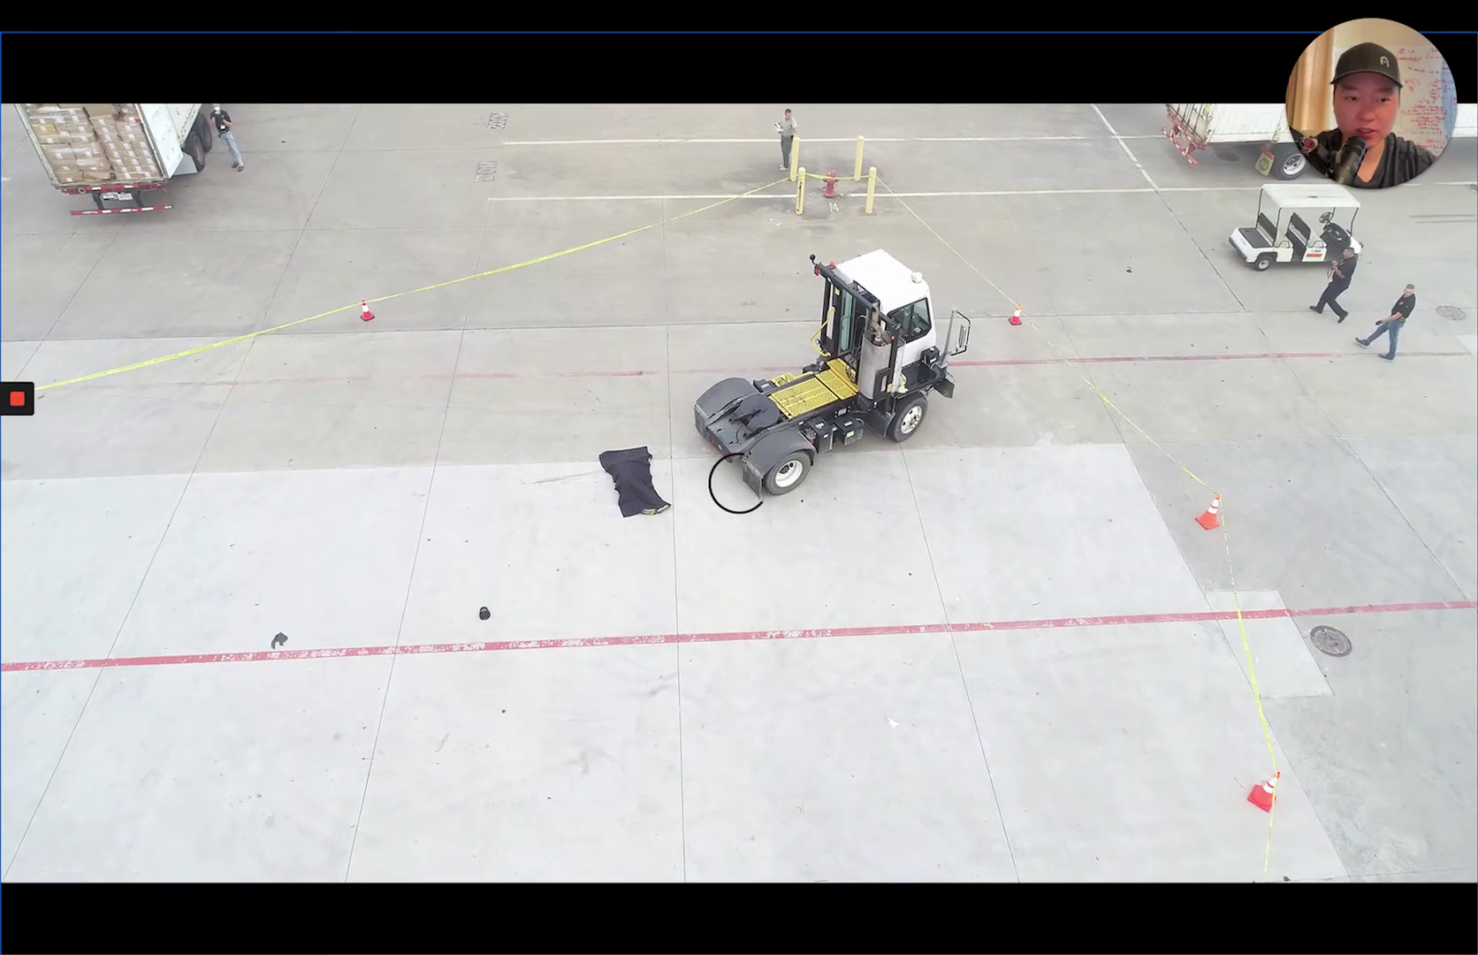
key(space)
key(Escape)
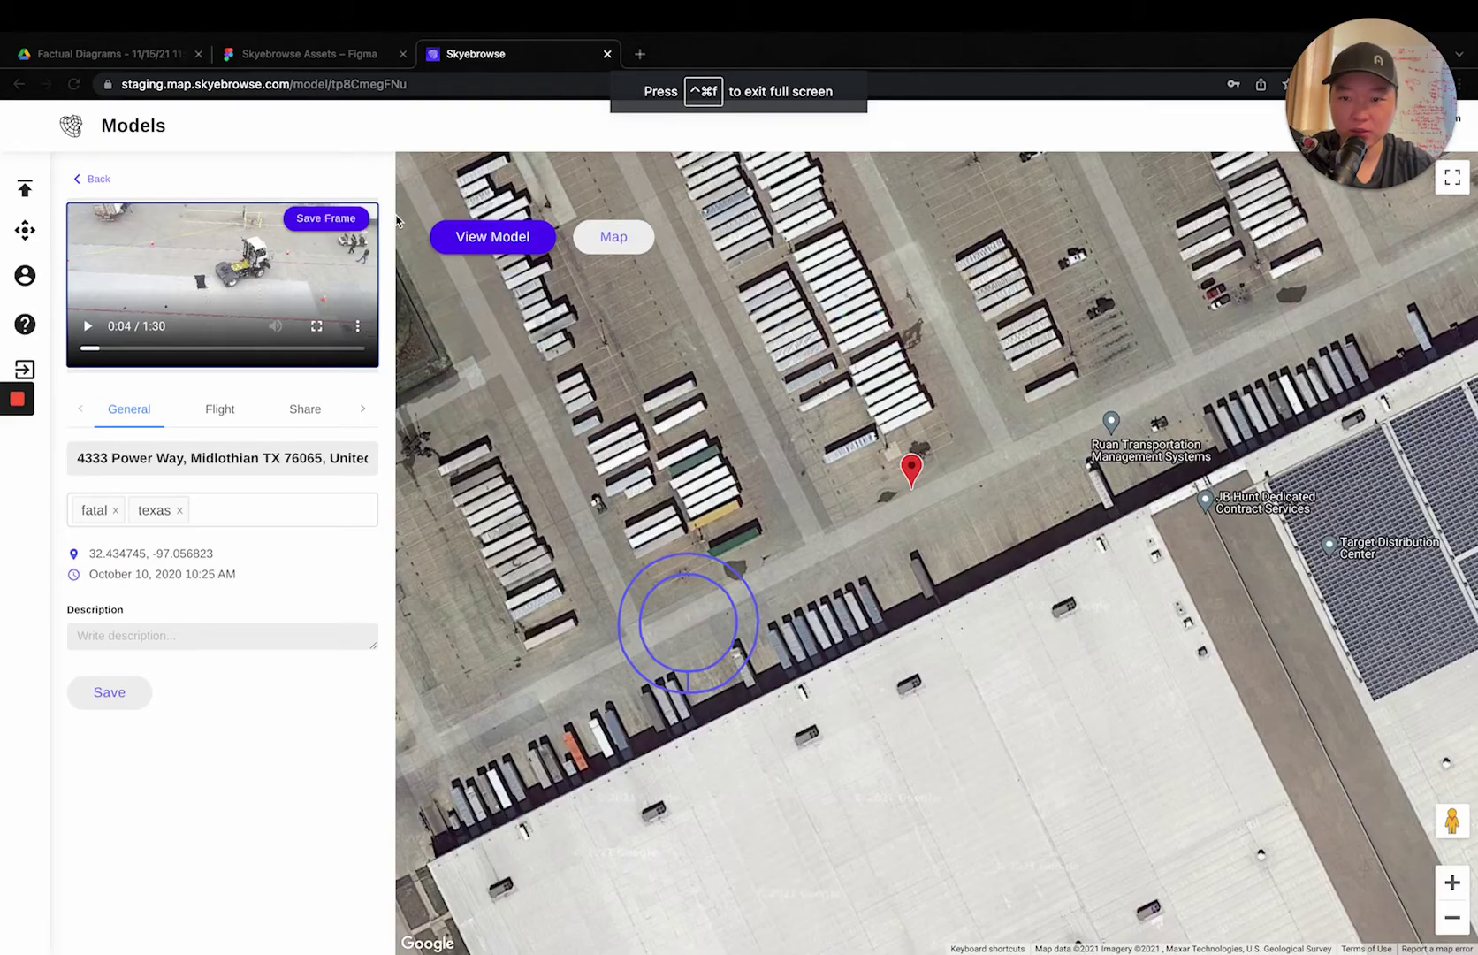
Open the 3D model of the scene and show its Report tools
click(489, 237)
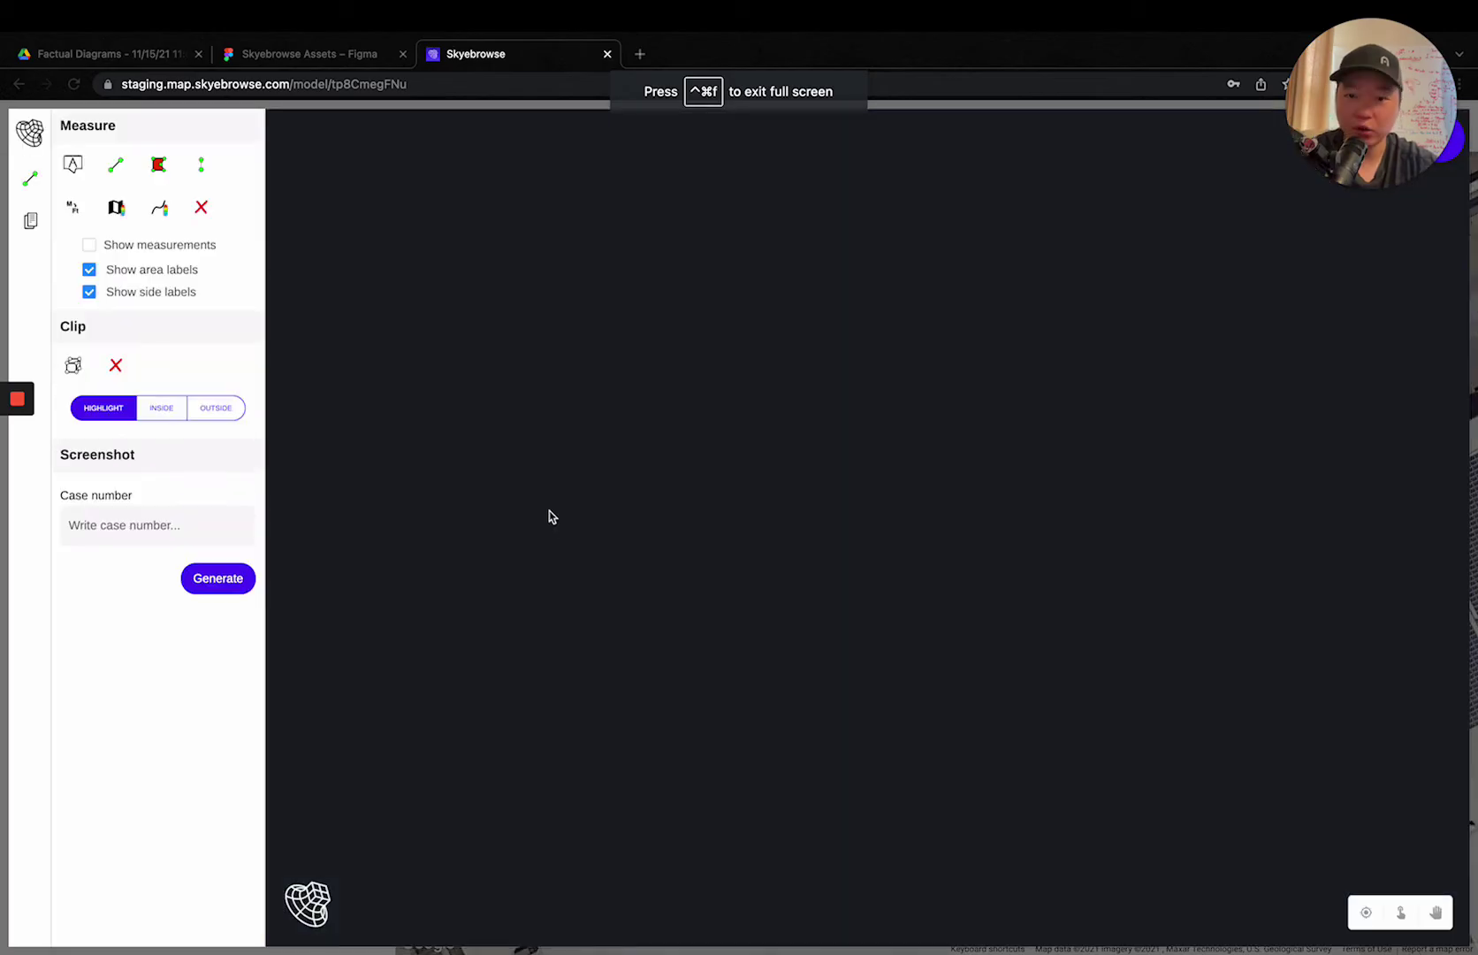
scroll(926, 544, up, 5)
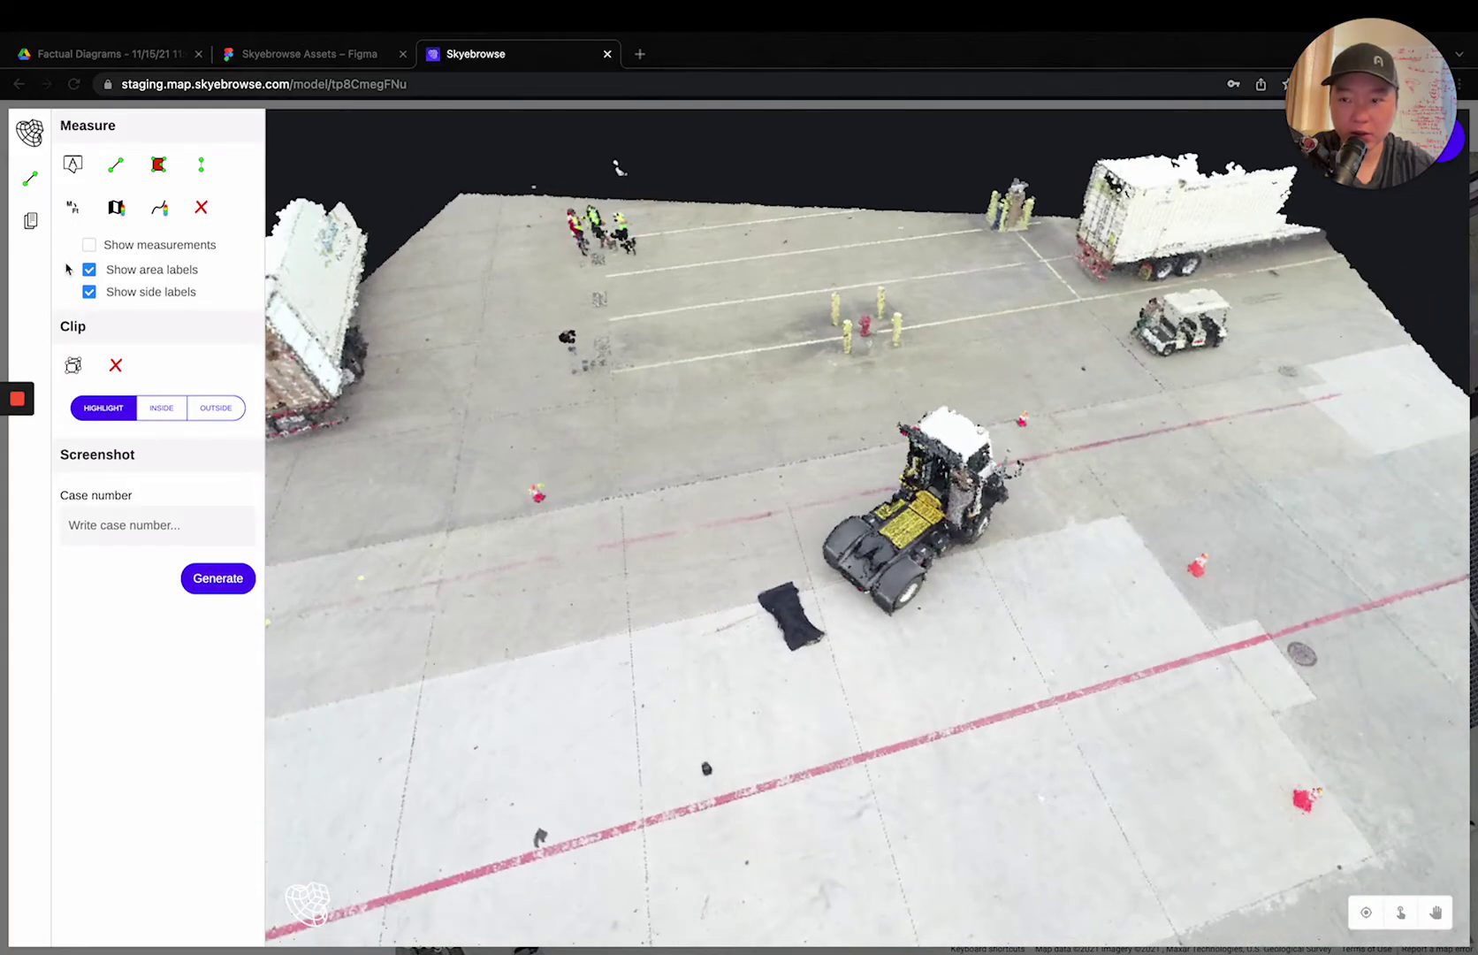
click(31, 223)
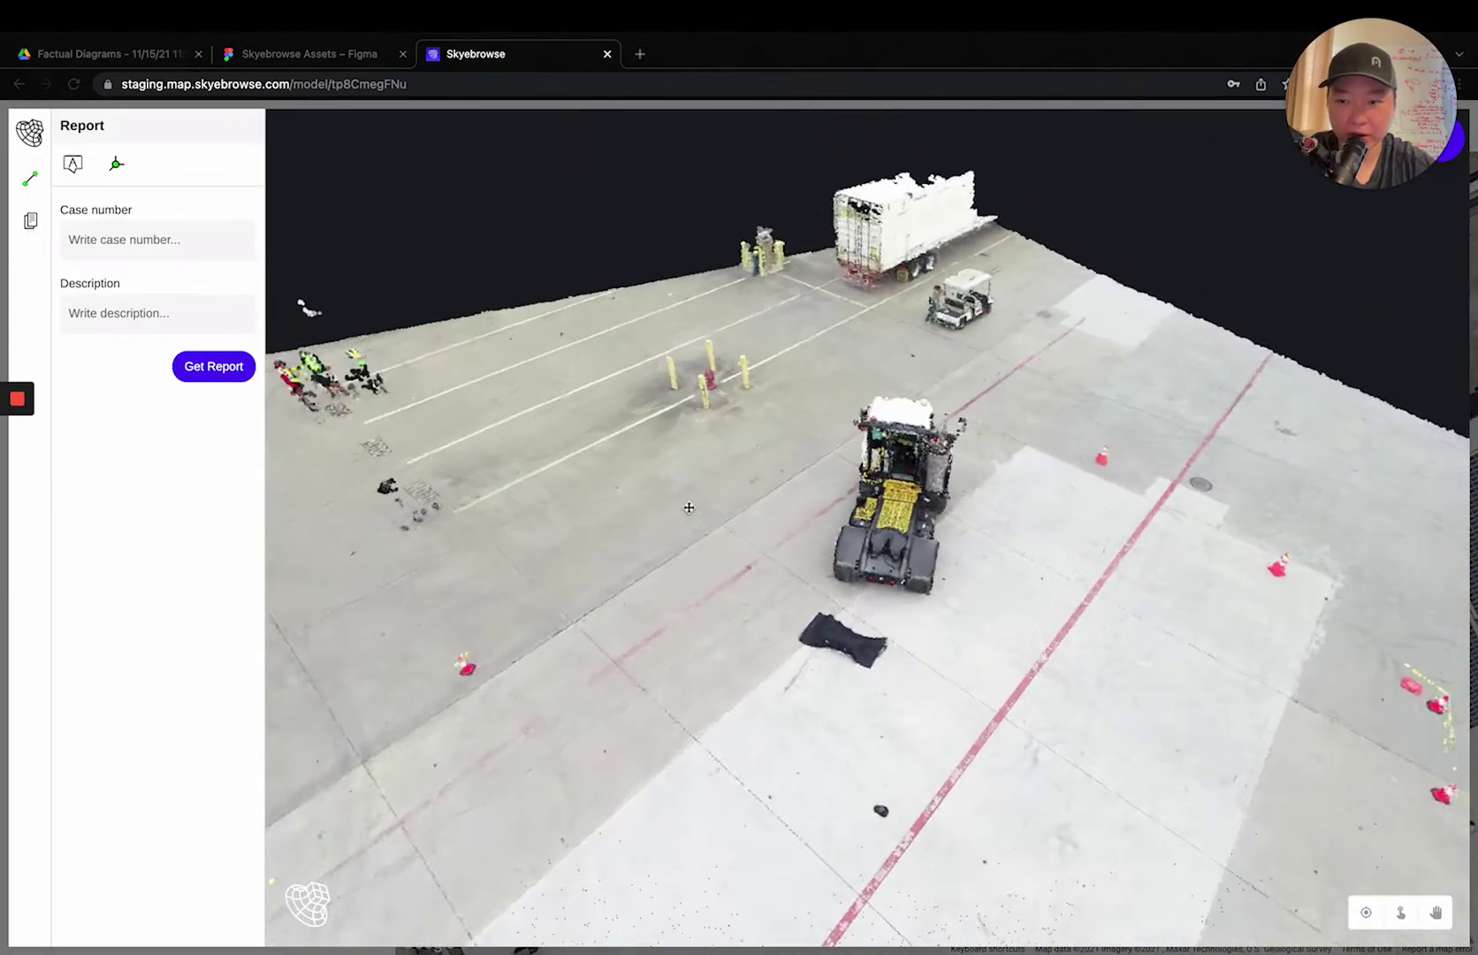
Add an annotation named "victim" on the black cover lying behind the truck
click(73, 166)
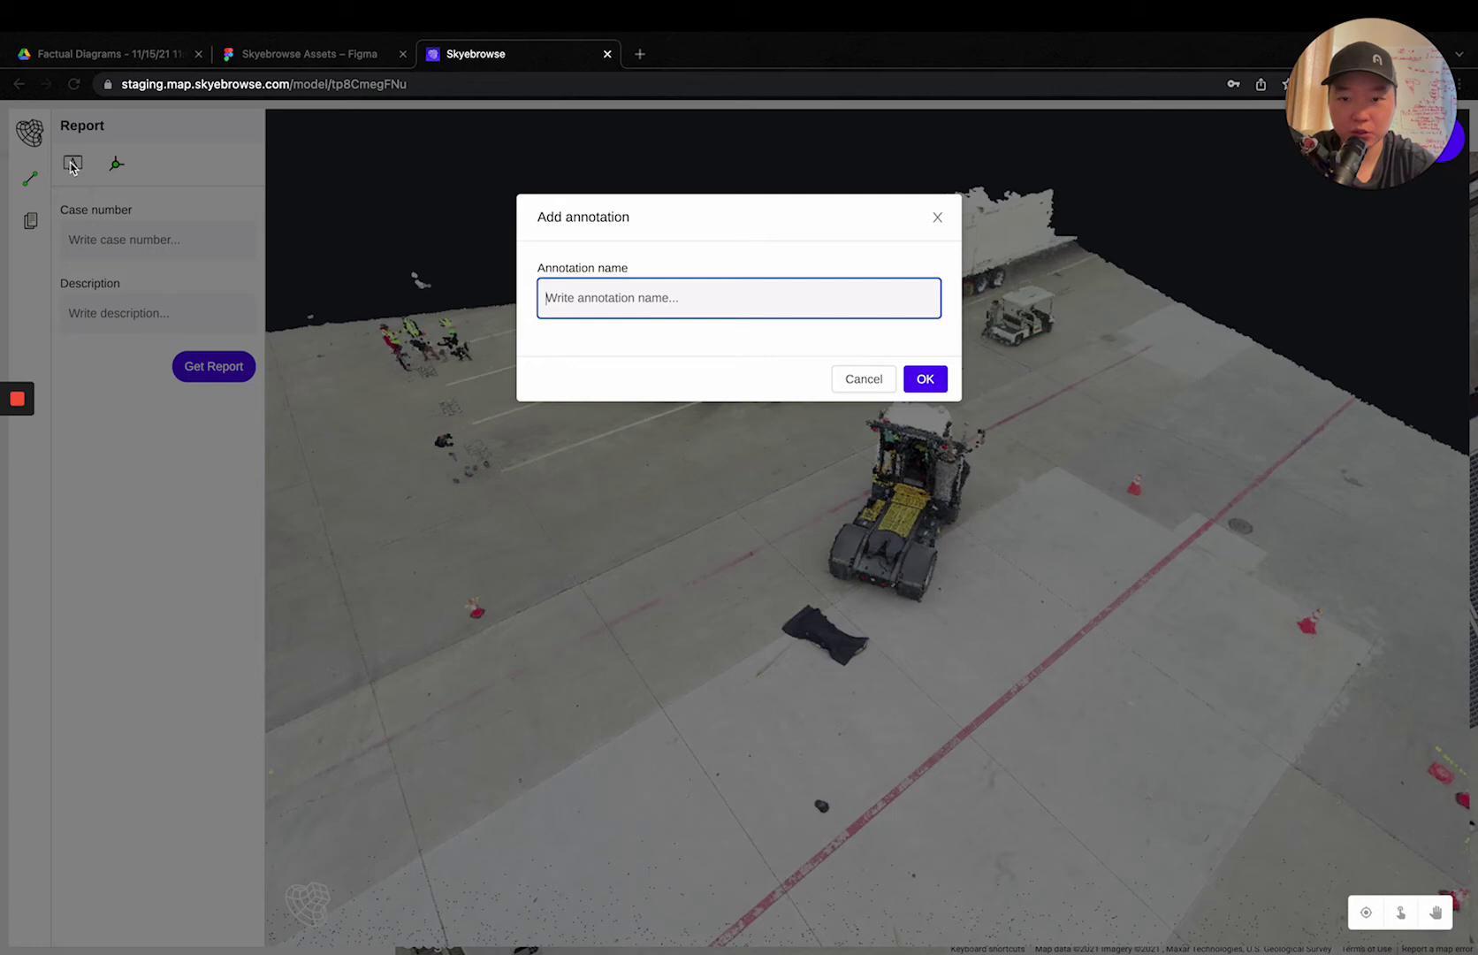
text(victim)
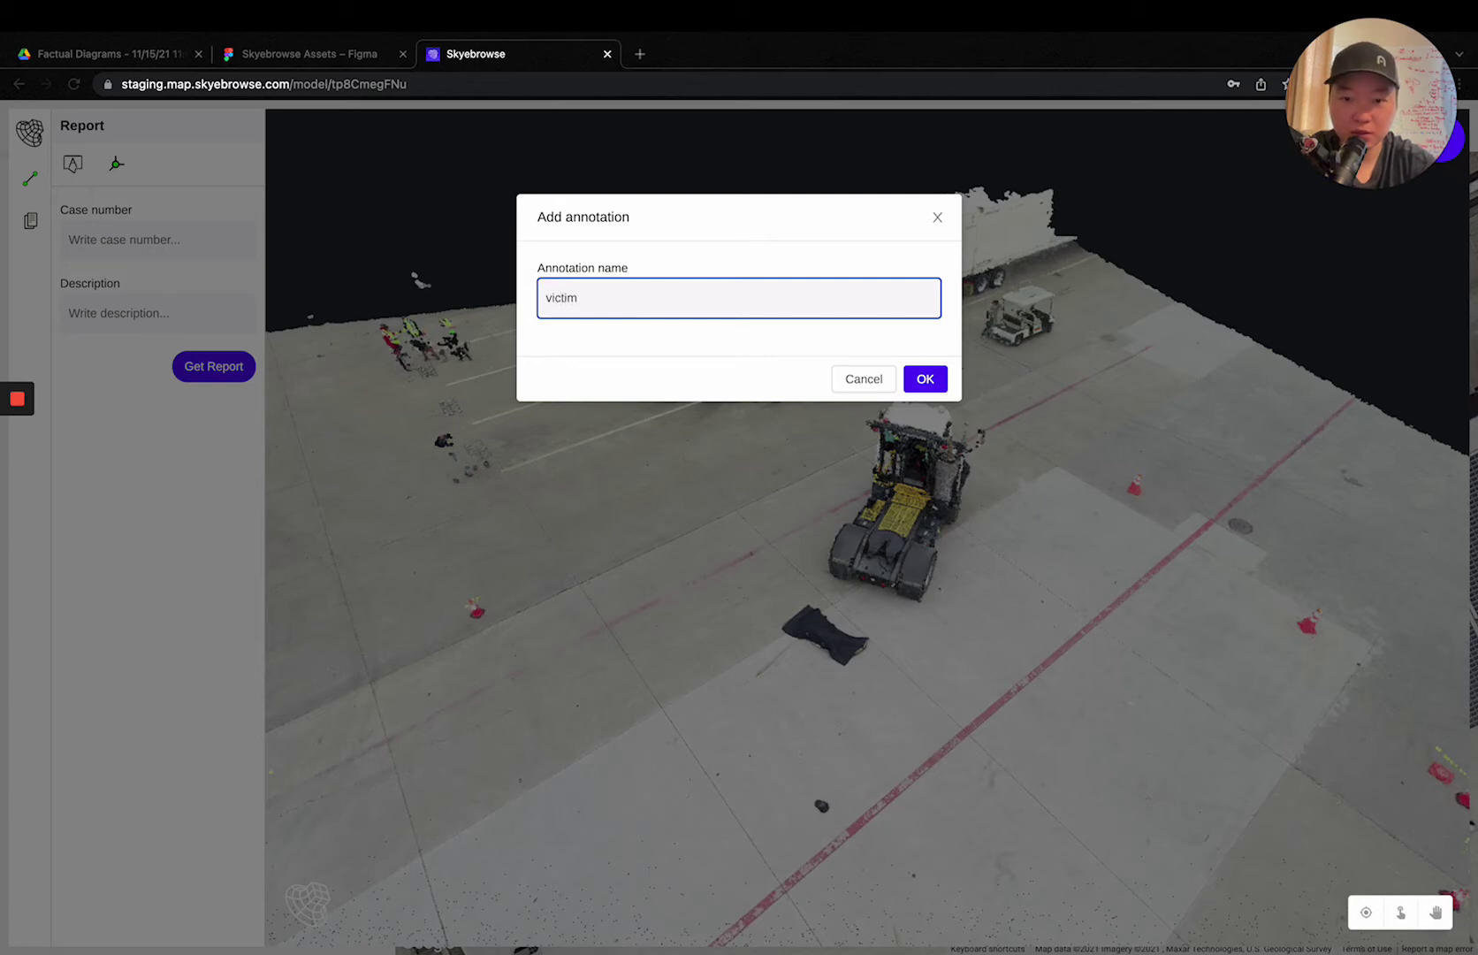
key(Return)
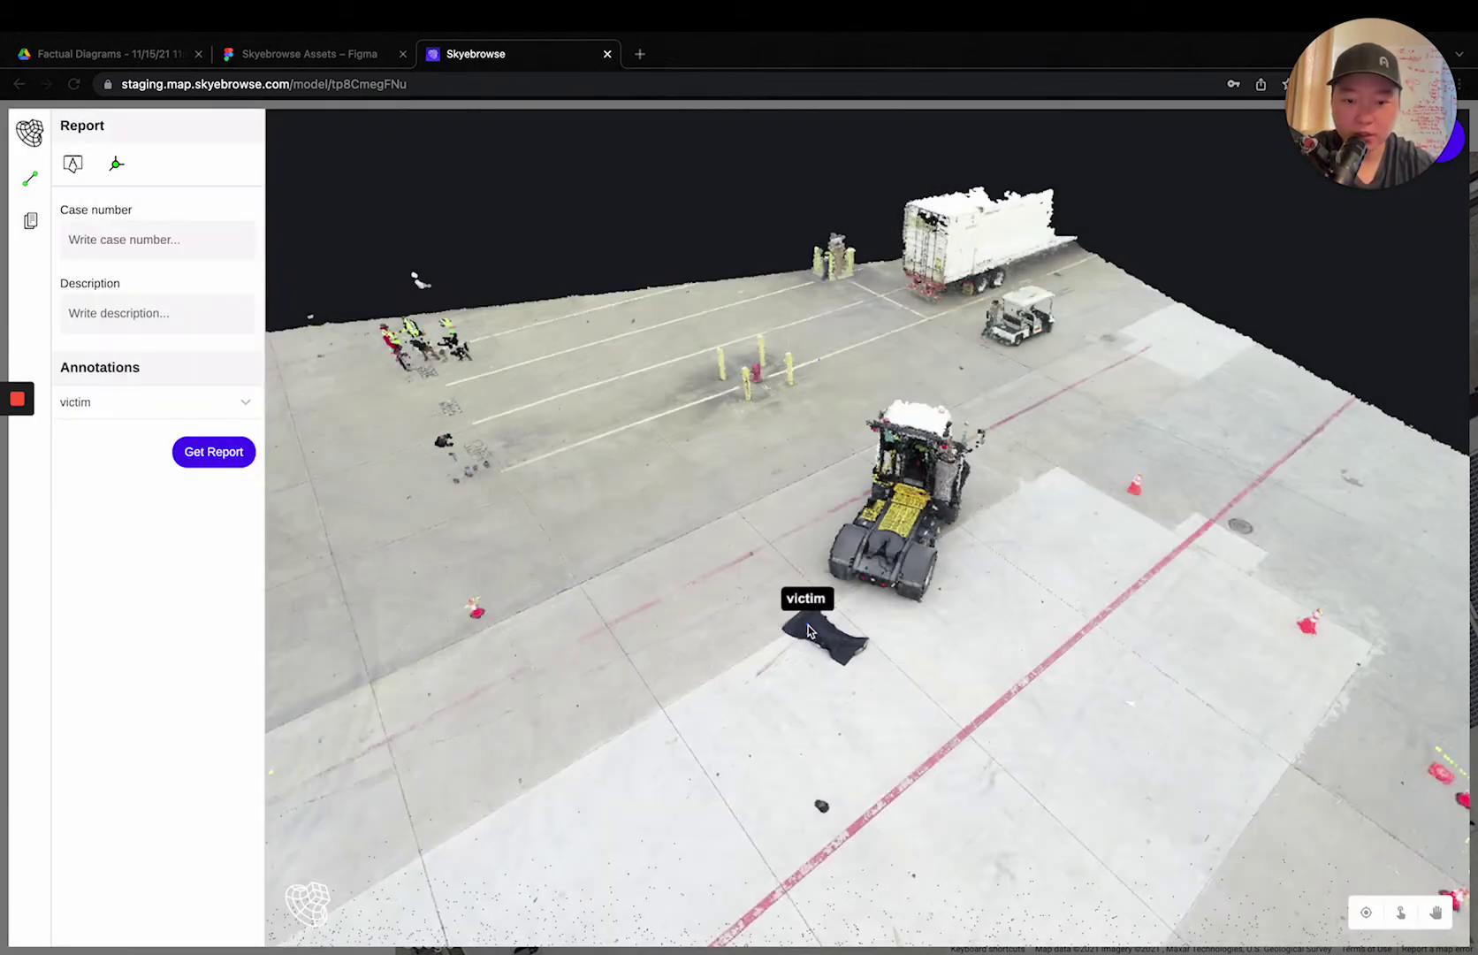
Add an annotation named "skid" on the mark beside the black cover
click(73, 164)
text(skid)
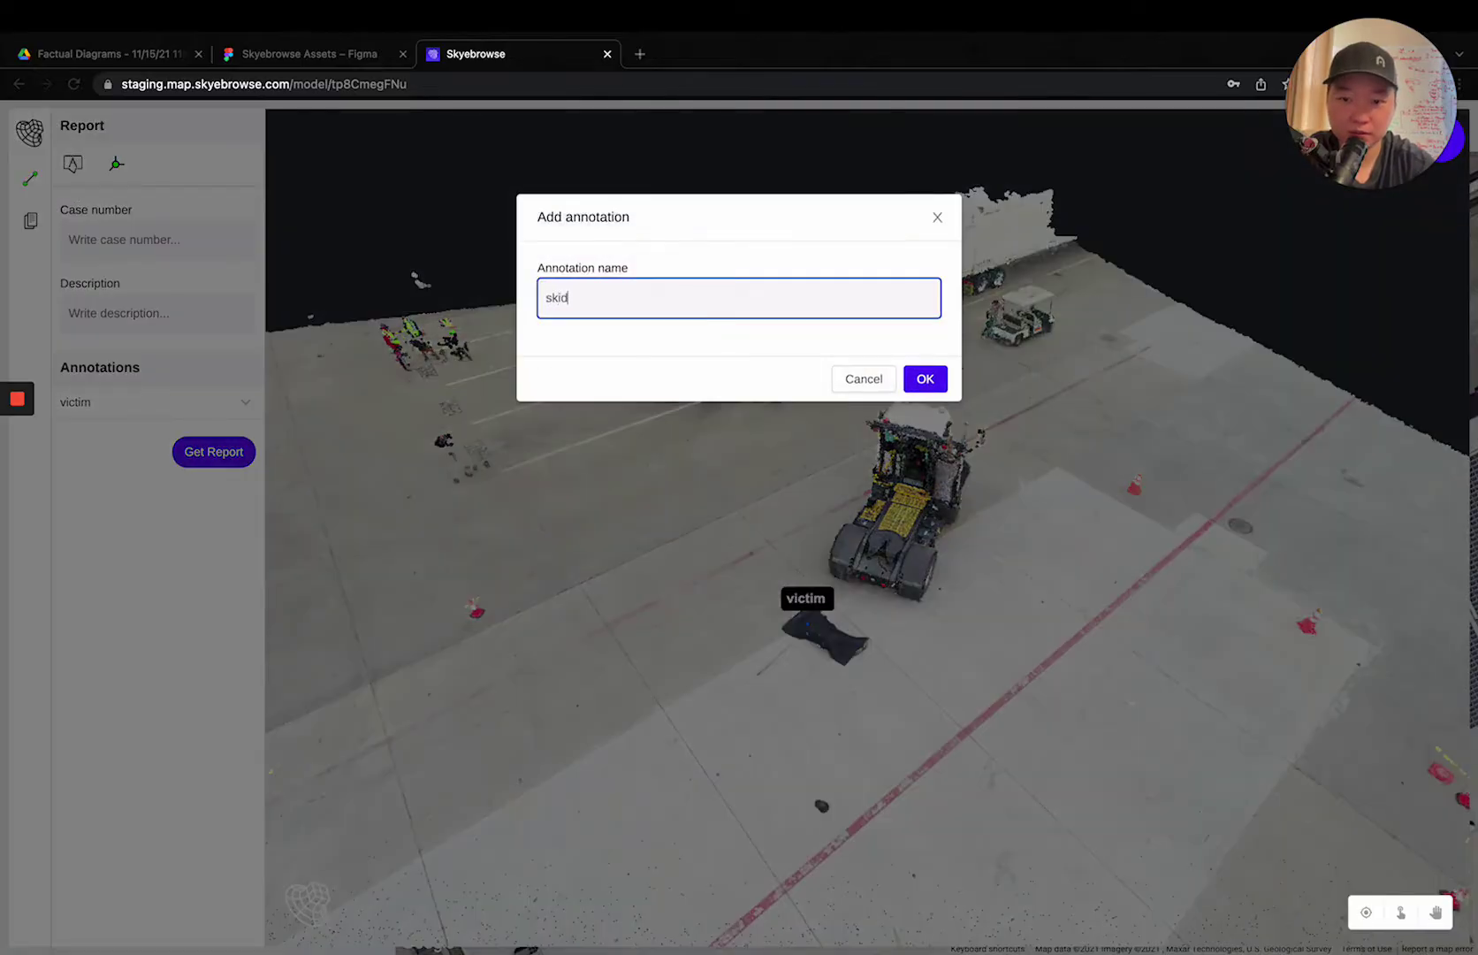
key(Return)
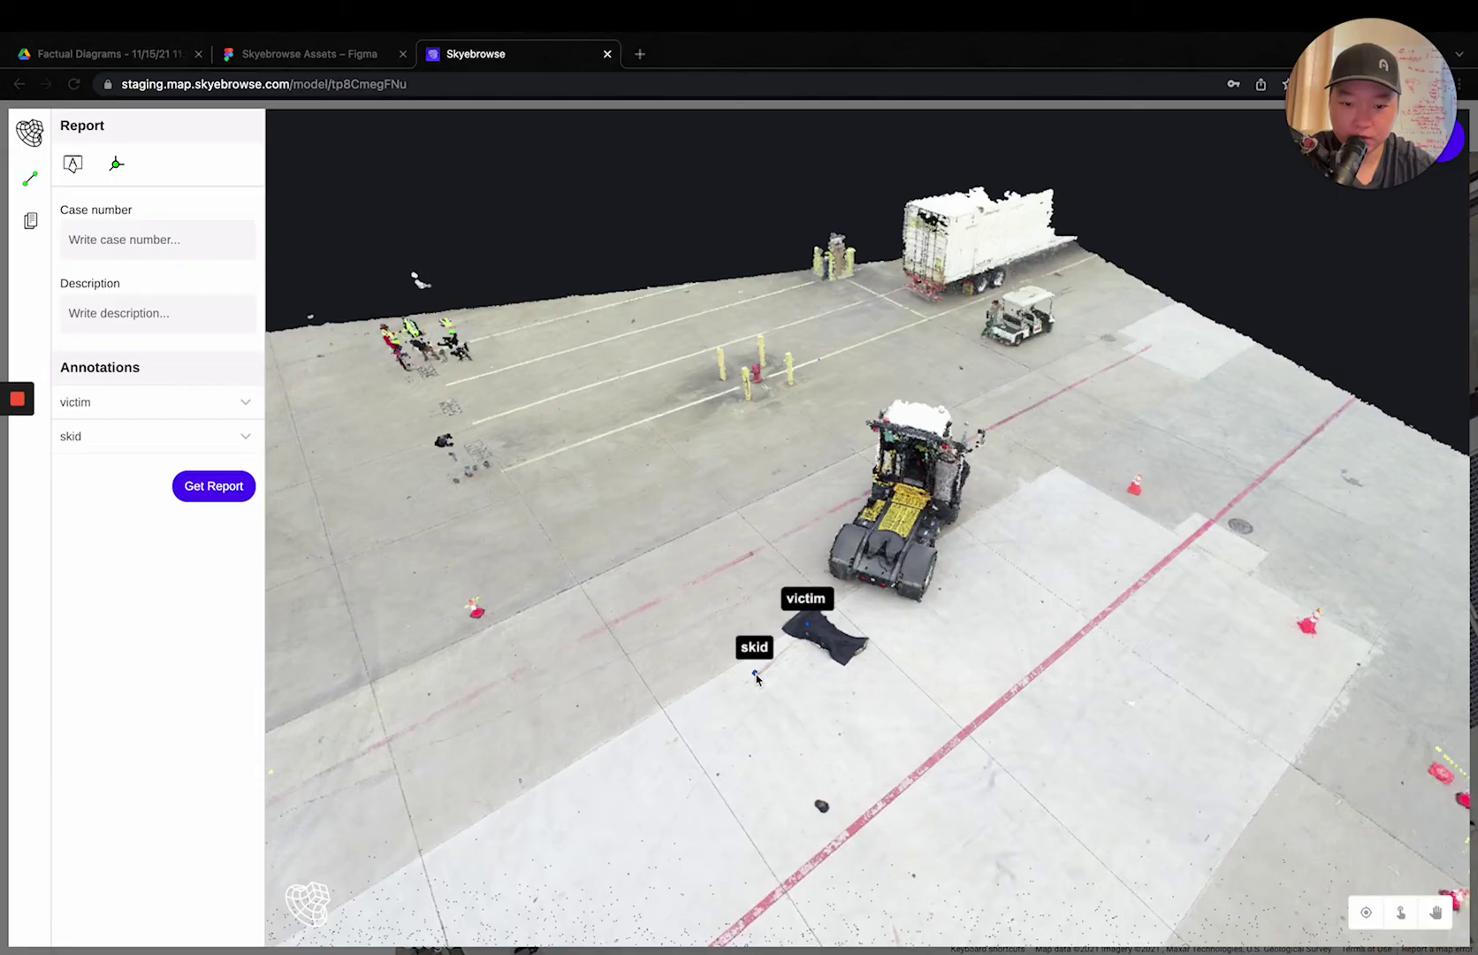
Add an annotation named "hat" on the black cap lying beside the red line
double_click(824, 812)
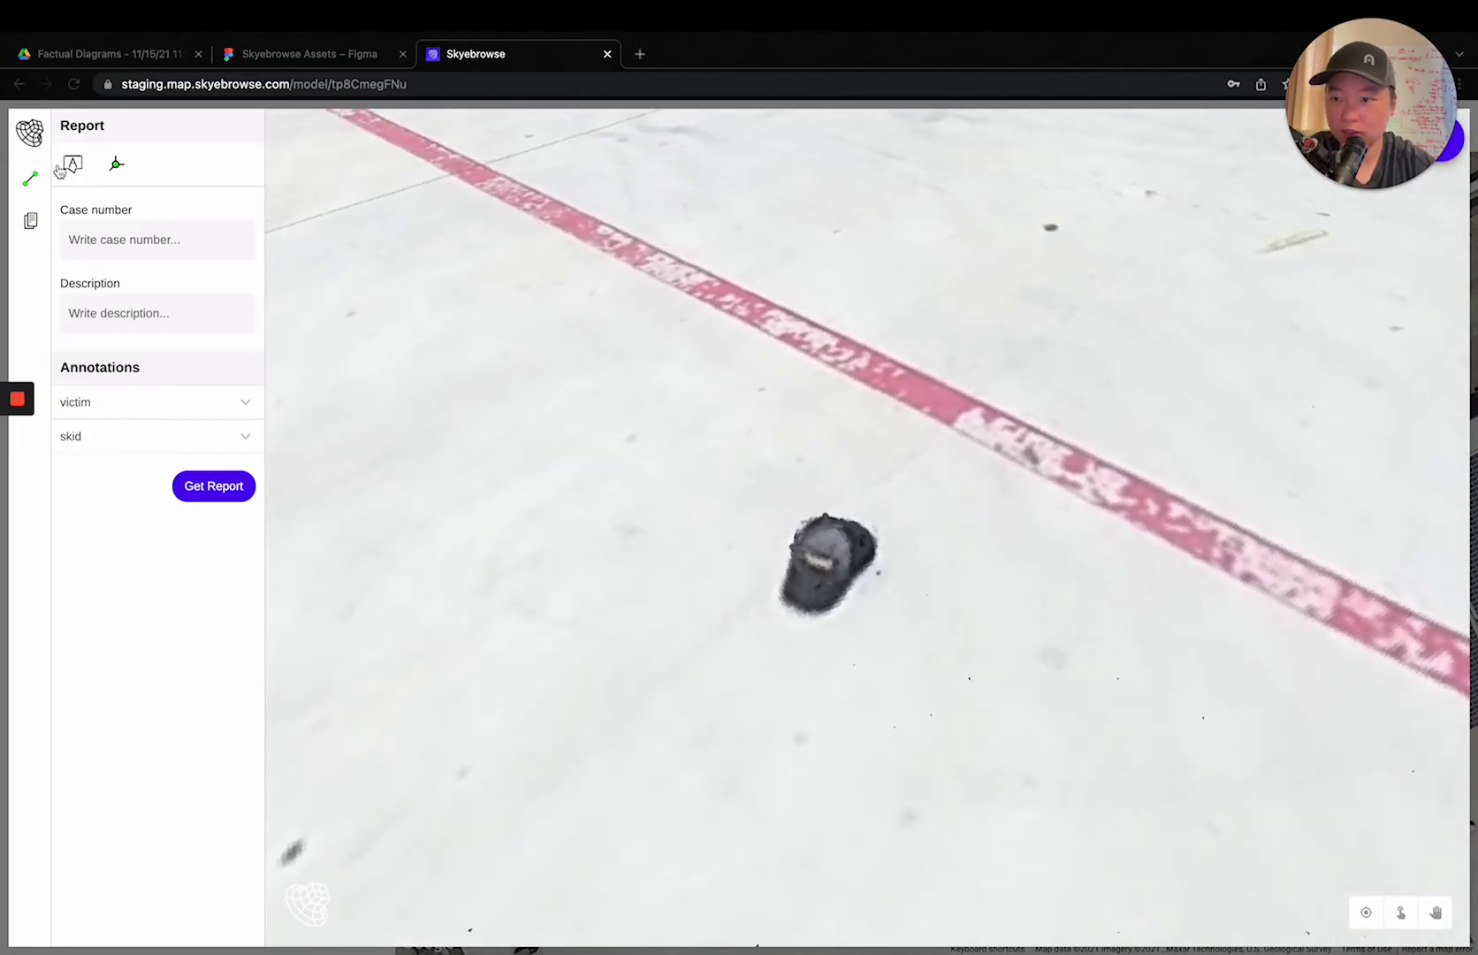
click(73, 167)
text(hat)
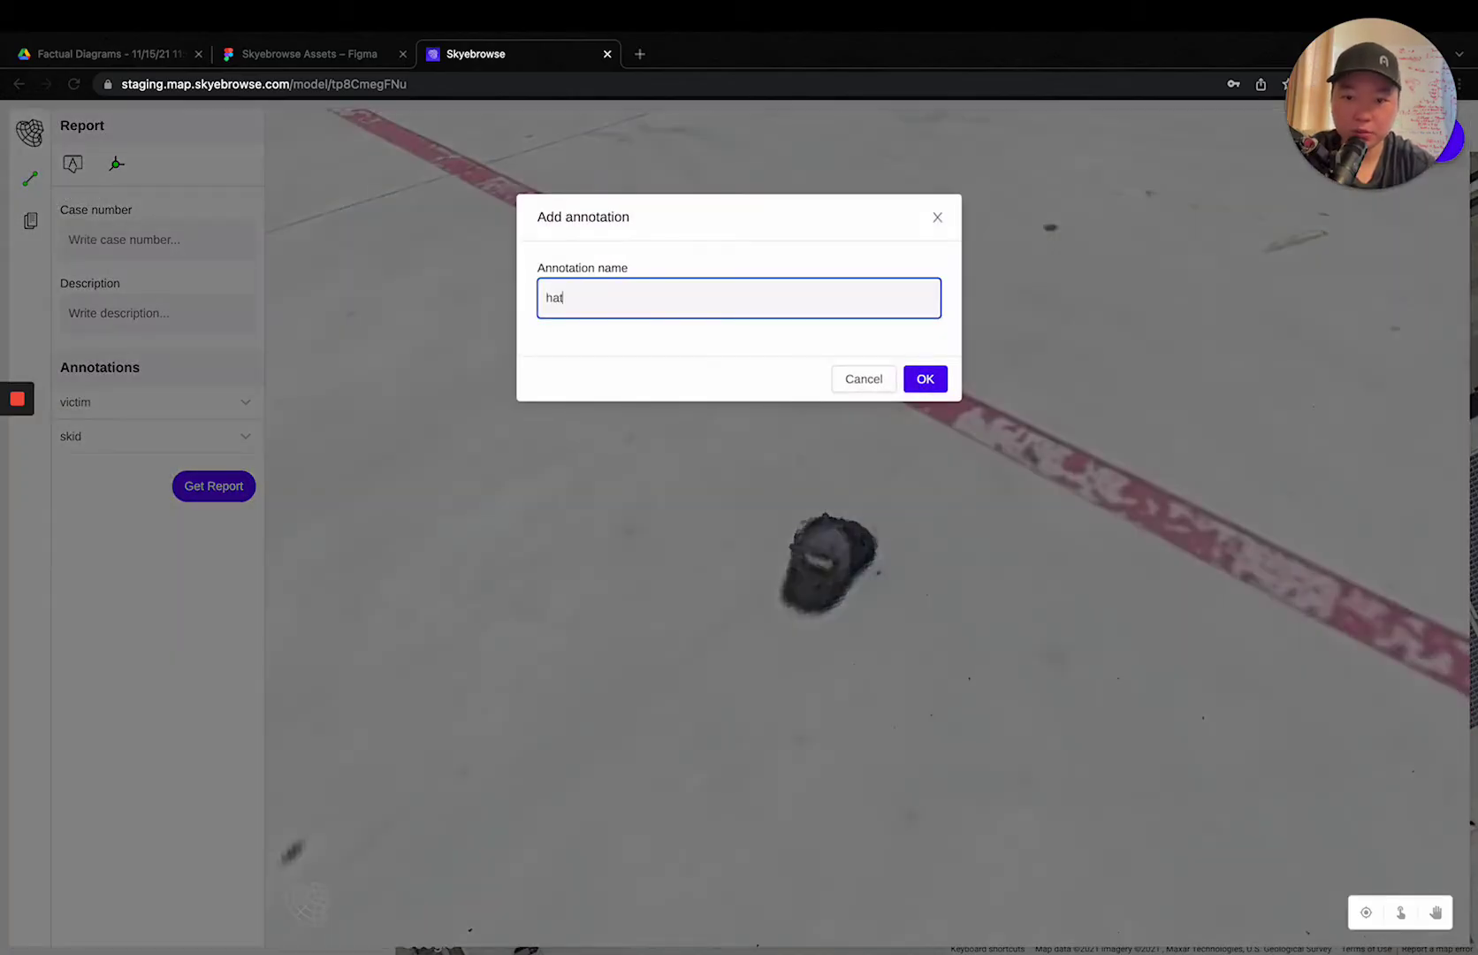
key(Return)
click(836, 528)
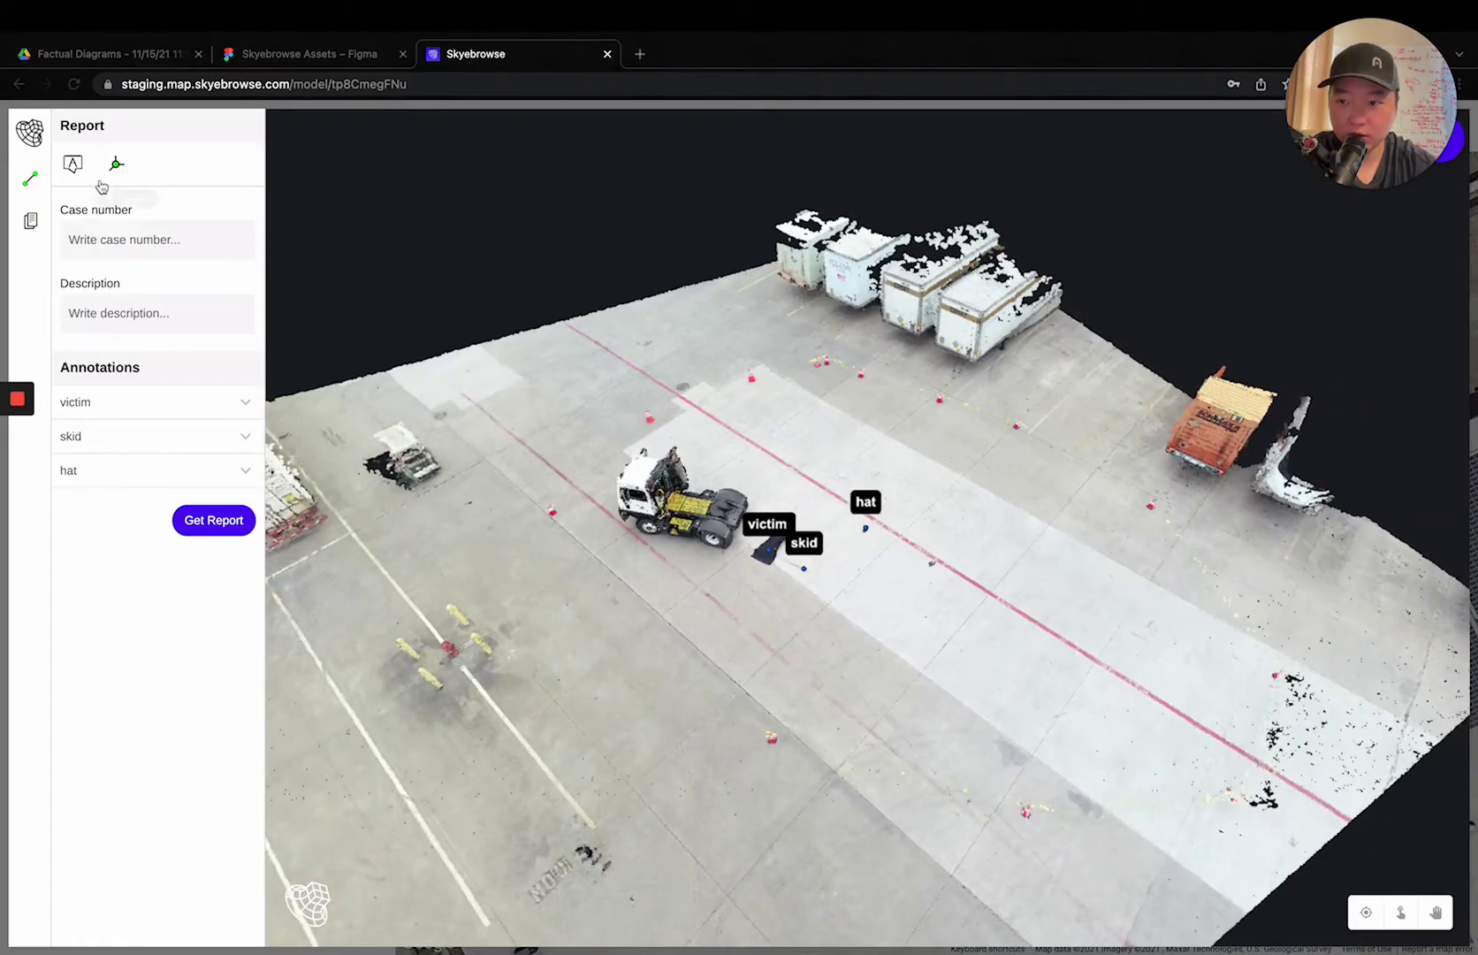
Add an annotation named "cone" on the cone beyond the truck and one named "tractor" on the truck's cab
click(83, 171)
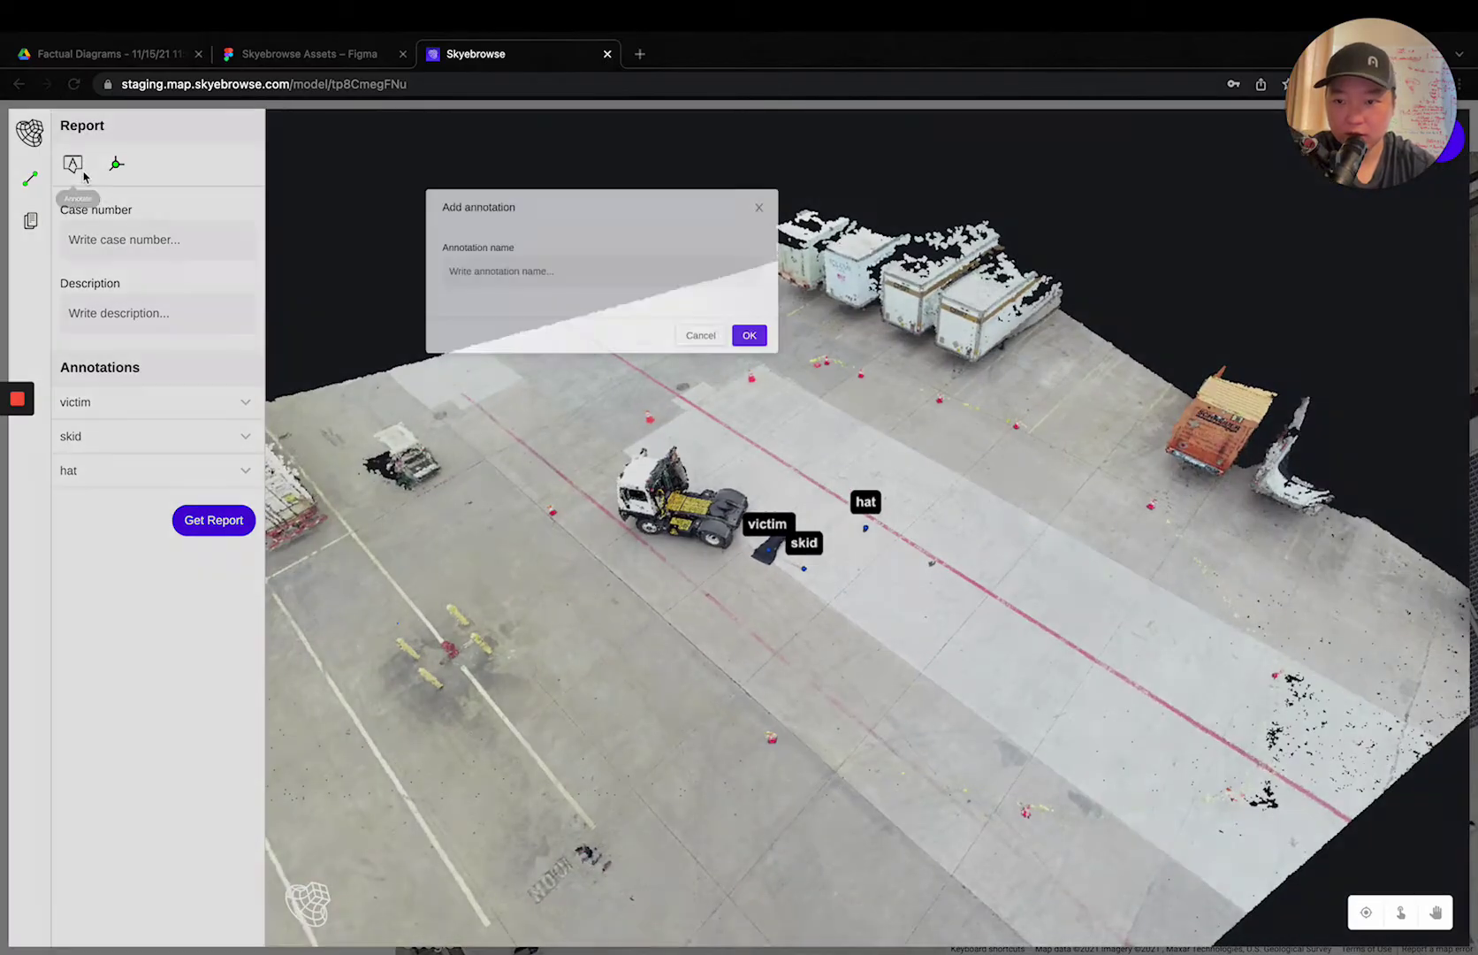
text(cone)
key(Return)
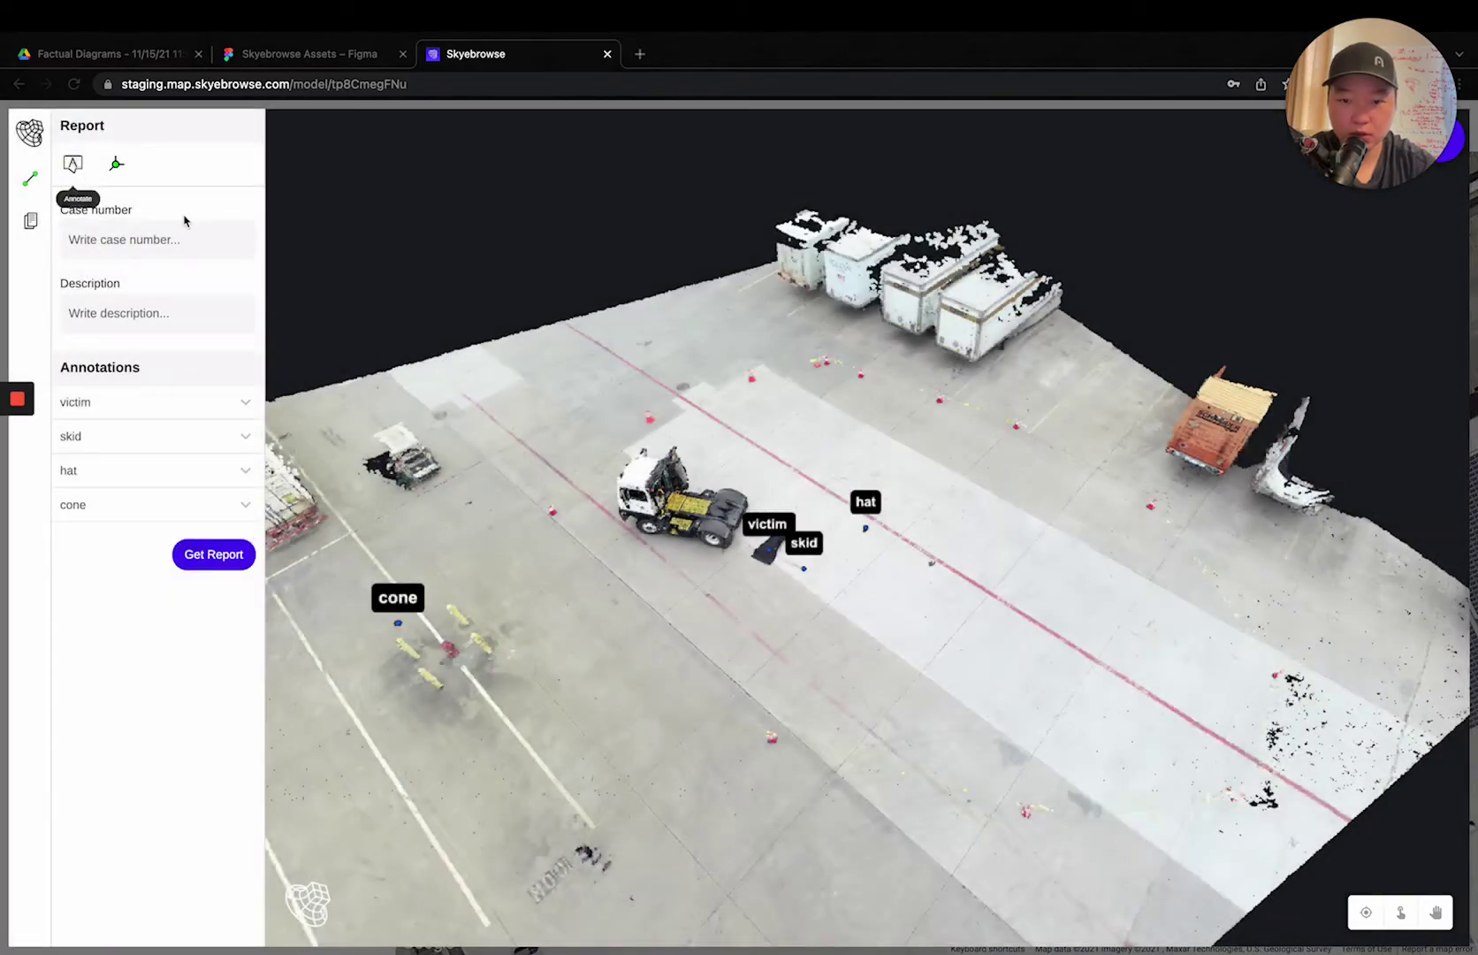
click(73, 165)
text(tractor)
key(Return)
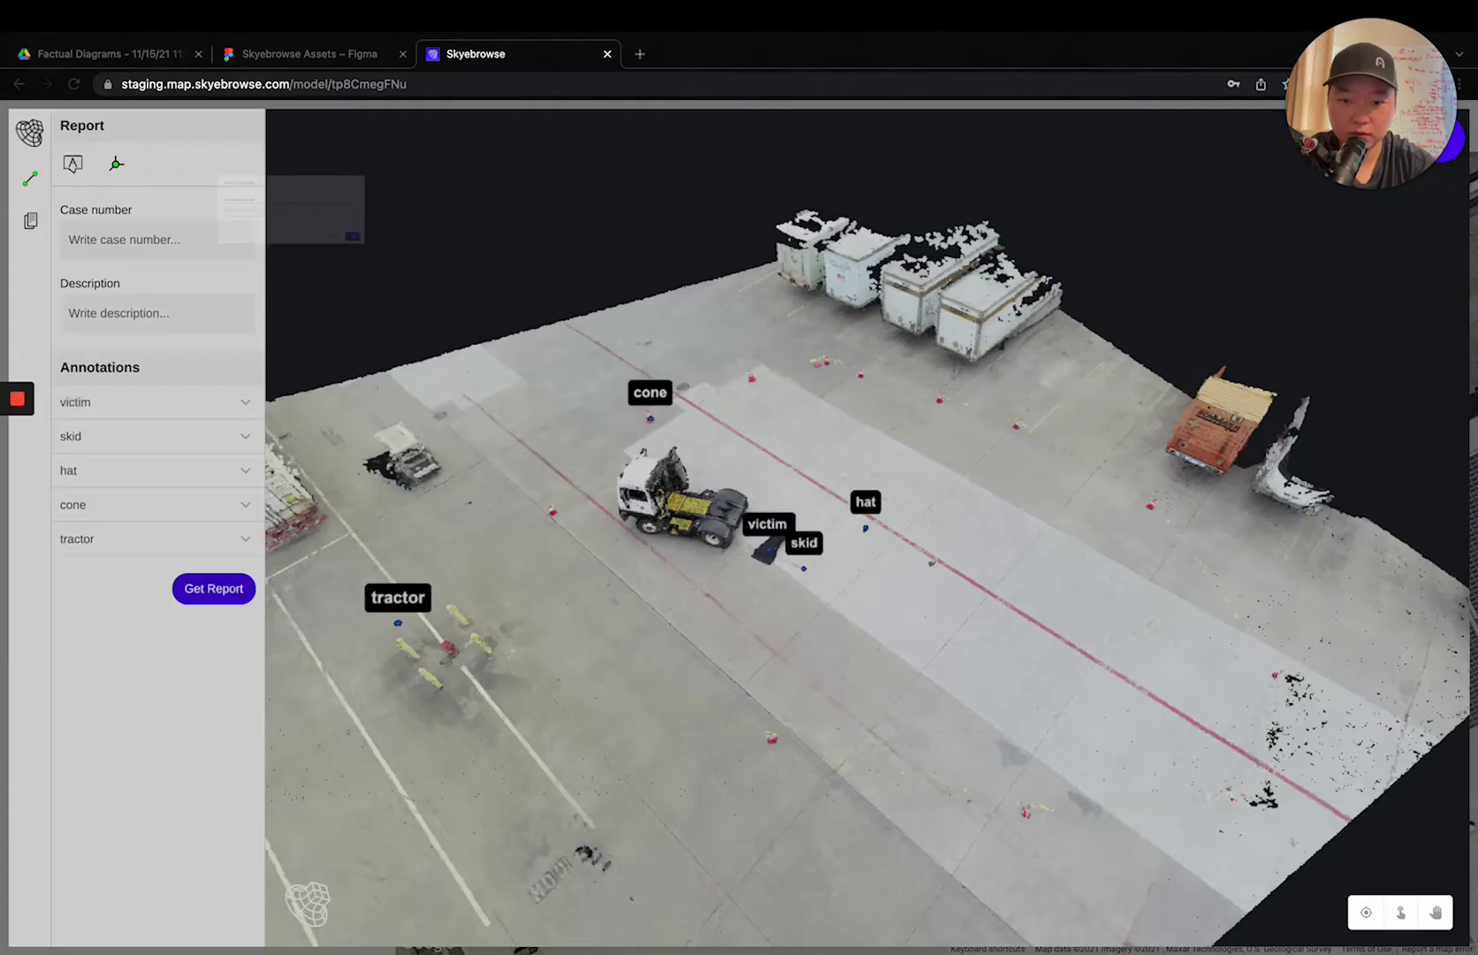
Add annotations named "RL axel" on the truck's rear wheel and "RF axel" on the front wheel of the same side
click(74, 163)
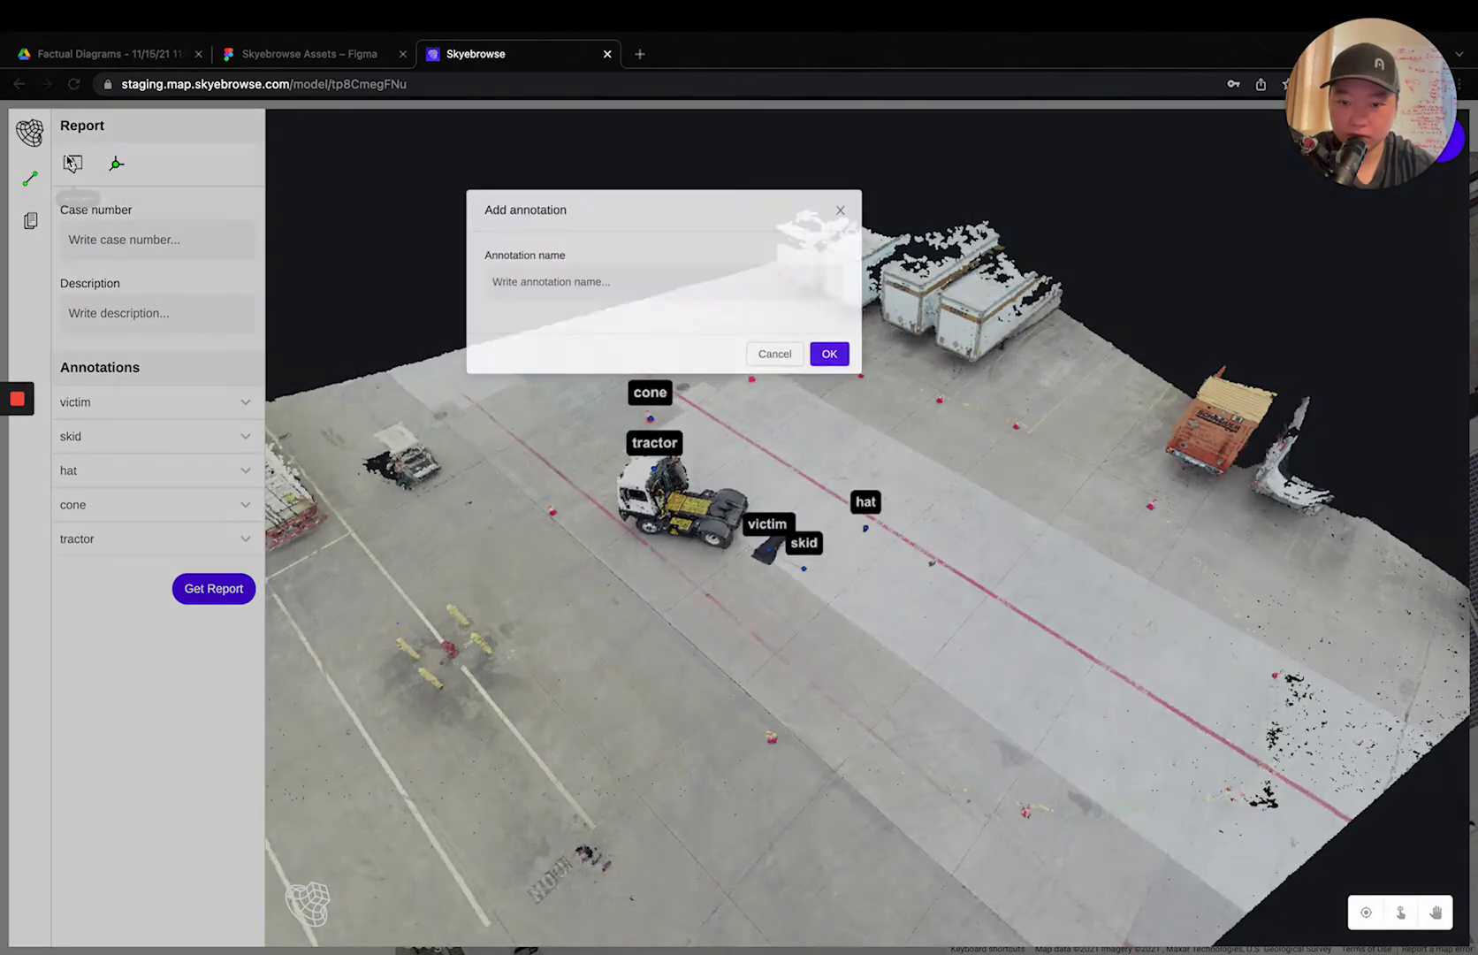
text(RL axel)
key(Return)
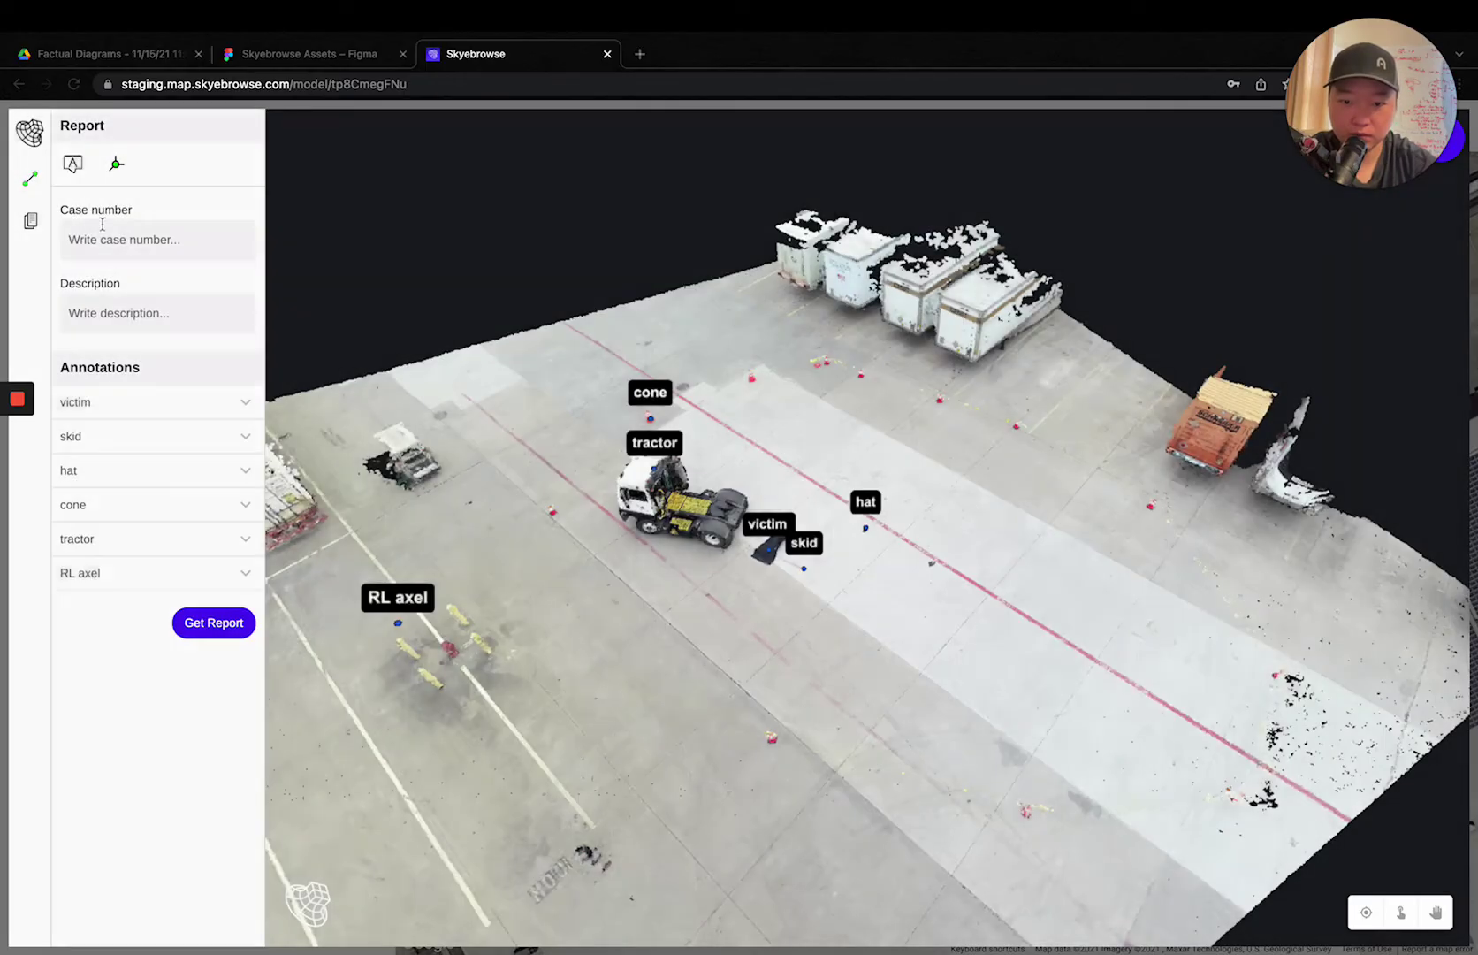
click(74, 164)
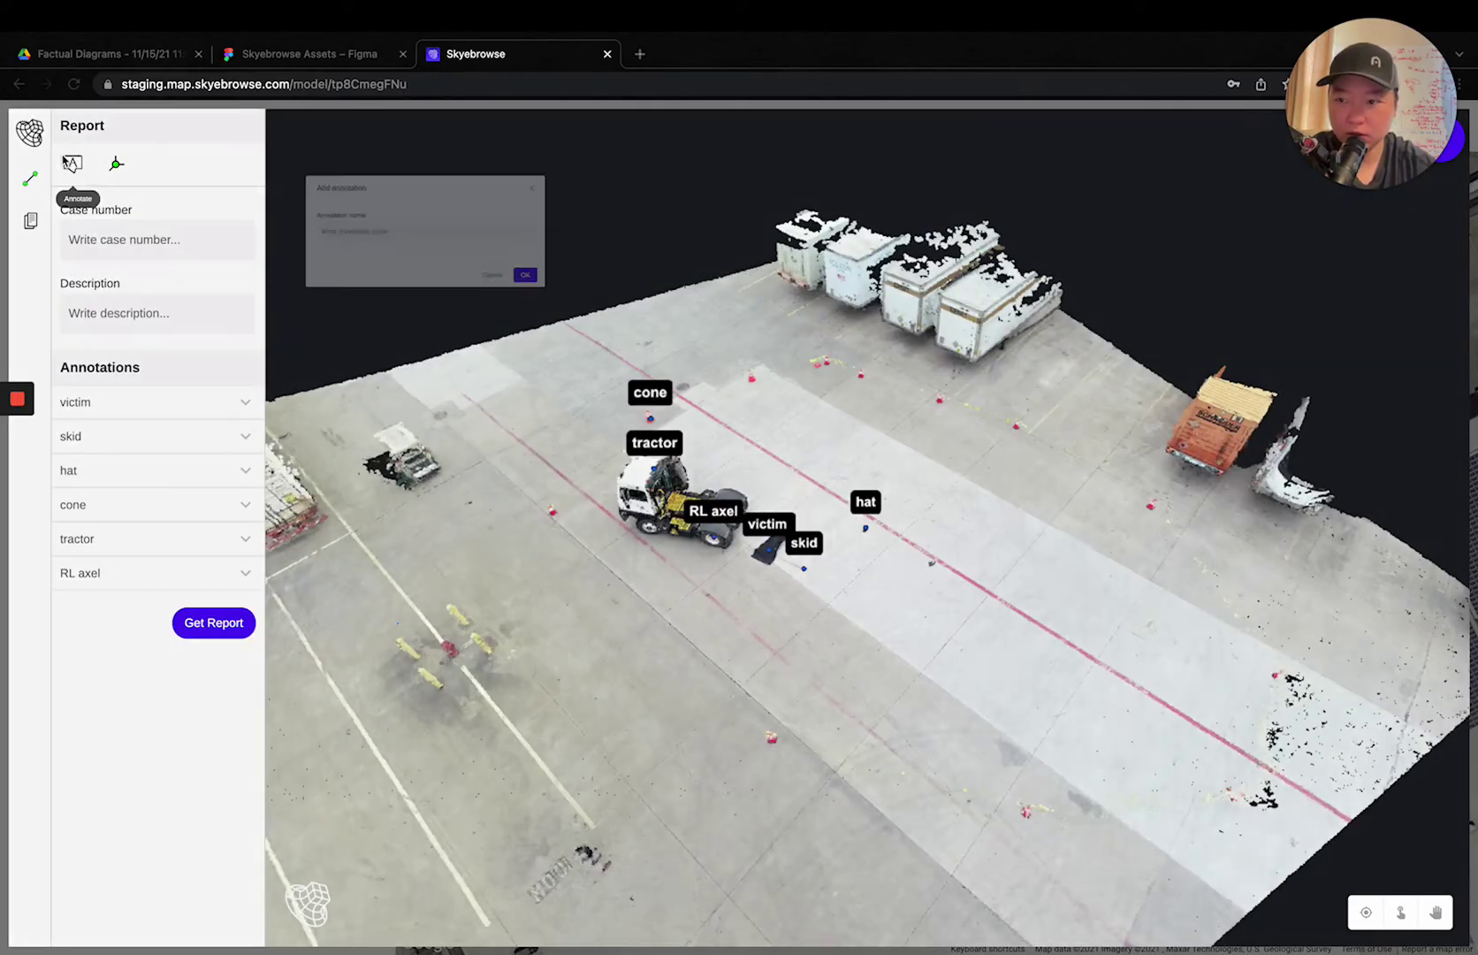
text(RF axe)
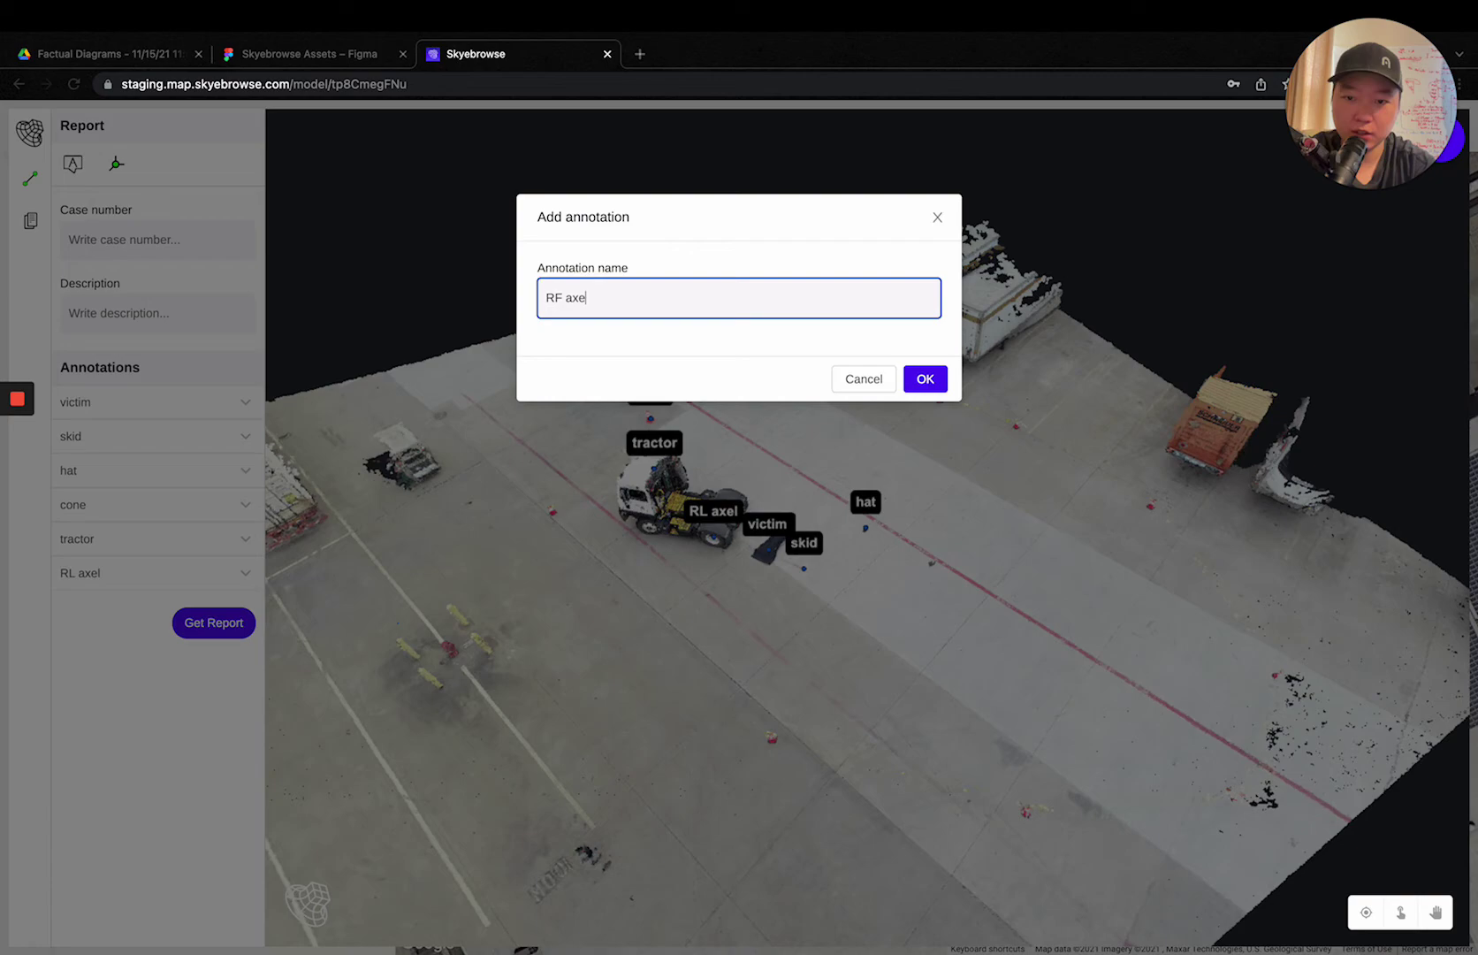
text(l)
key(Return)
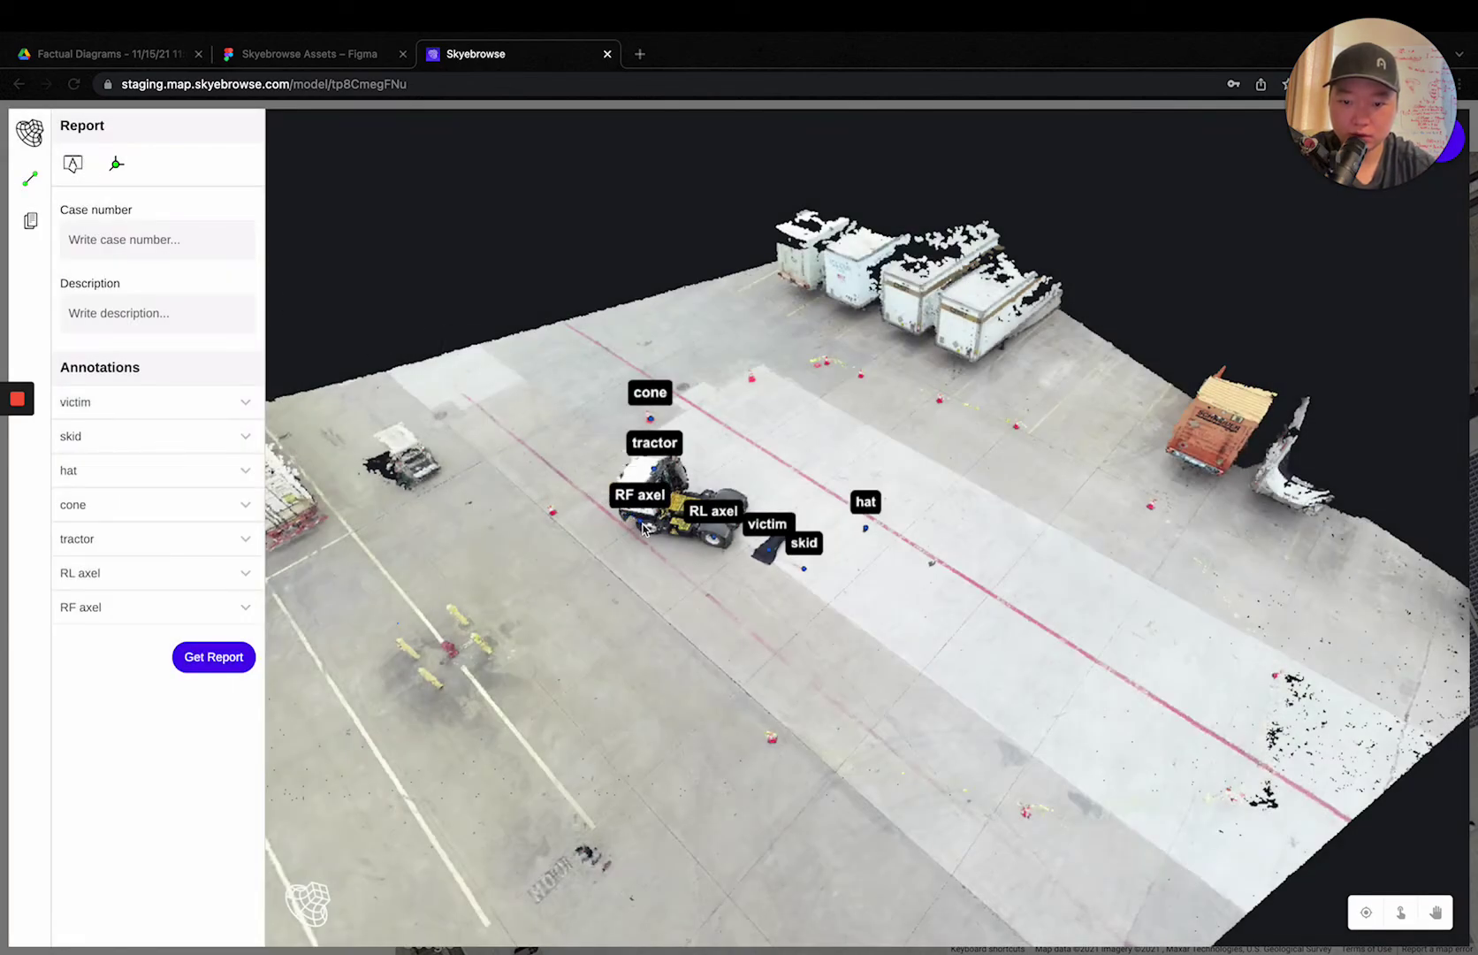
click(643, 528)
Add an annotation named "blood stain" on the open pavement between the yellow bollards and the lone cone
drag(751, 575, 506, 579)
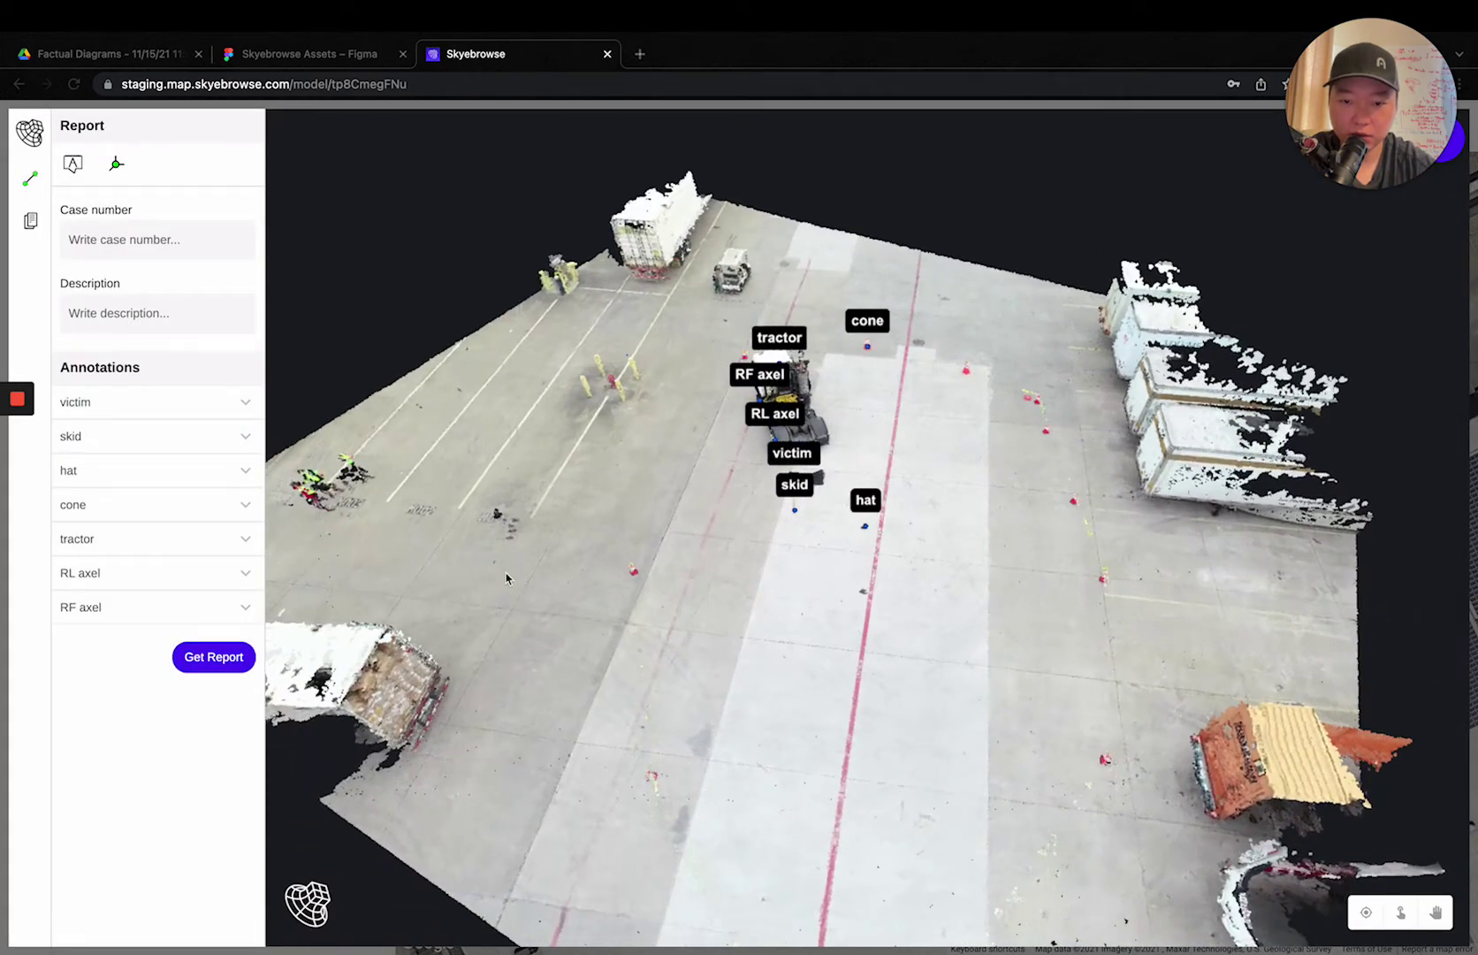
scroll(507, 580, up, 5)
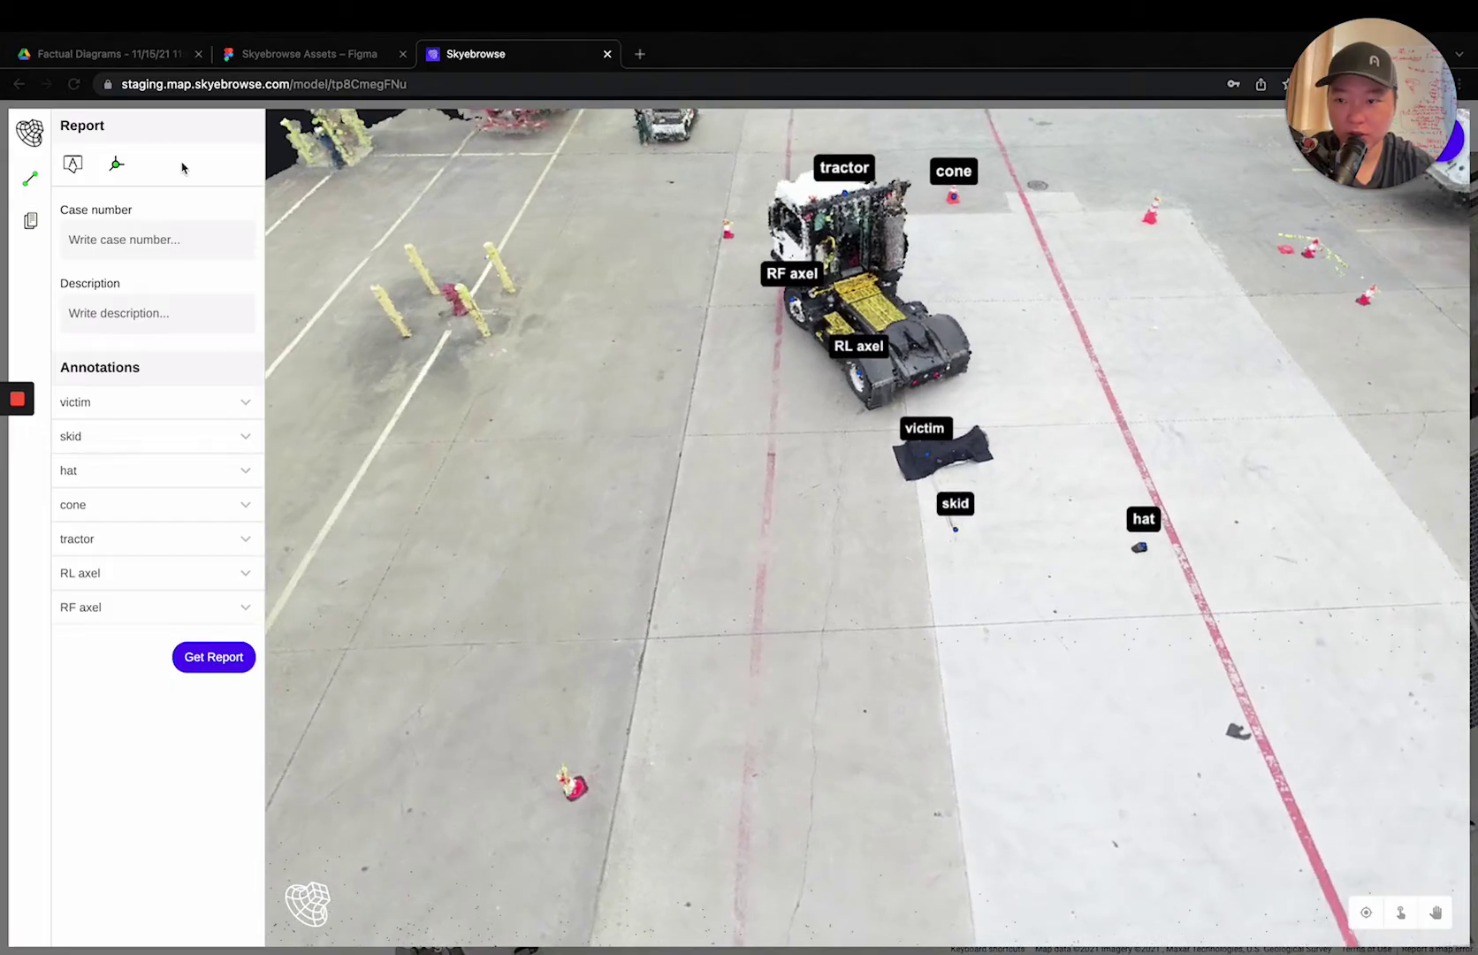
click(73, 163)
text(blood stain)
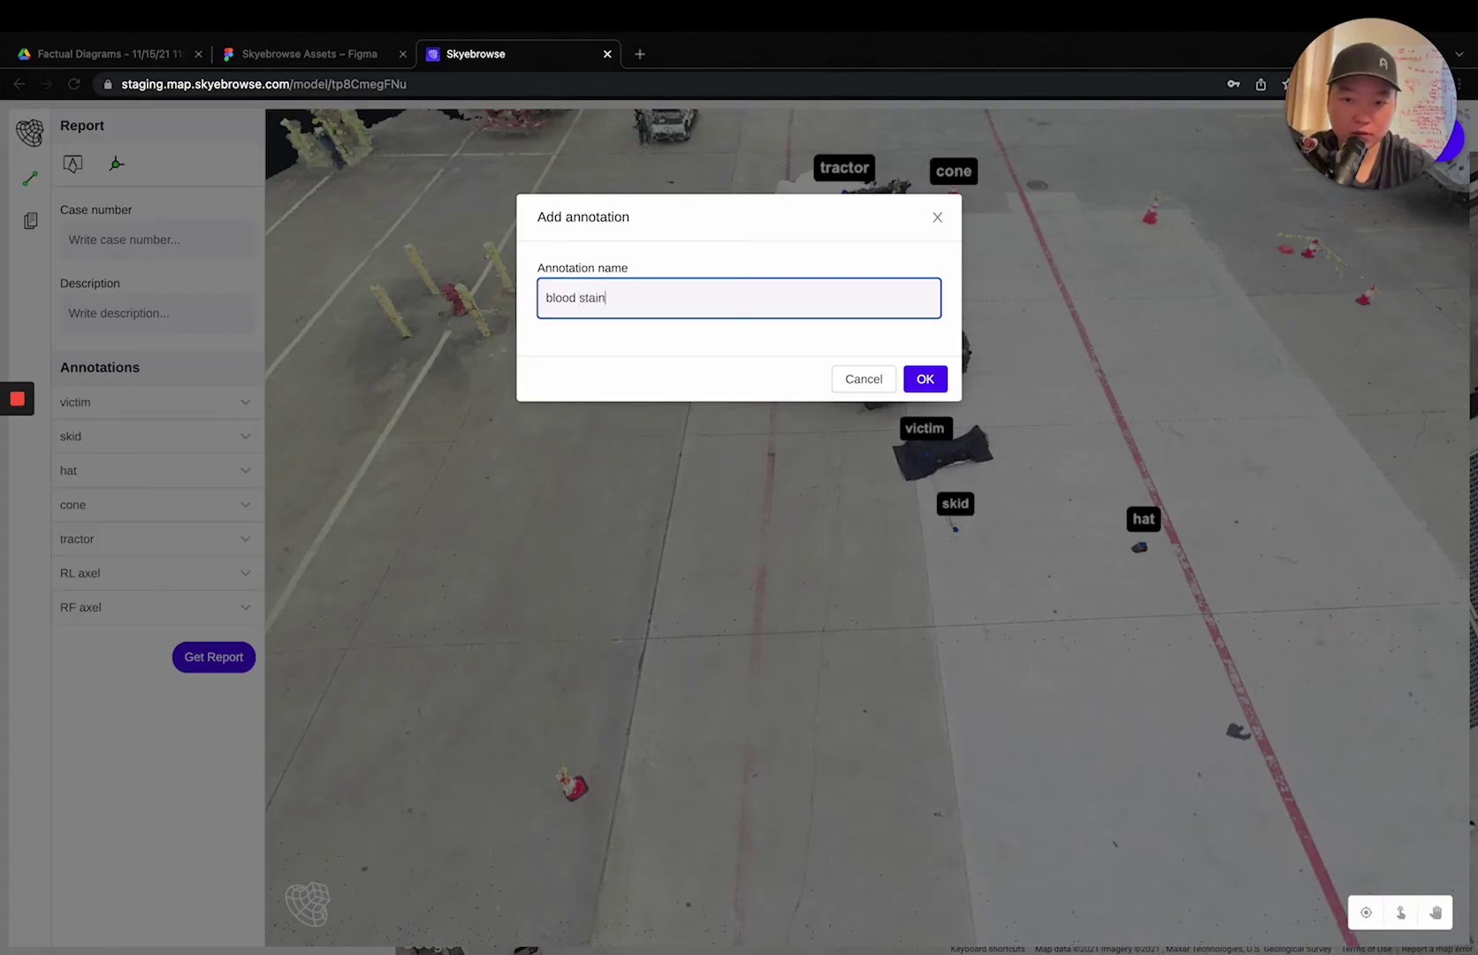
key(Return)
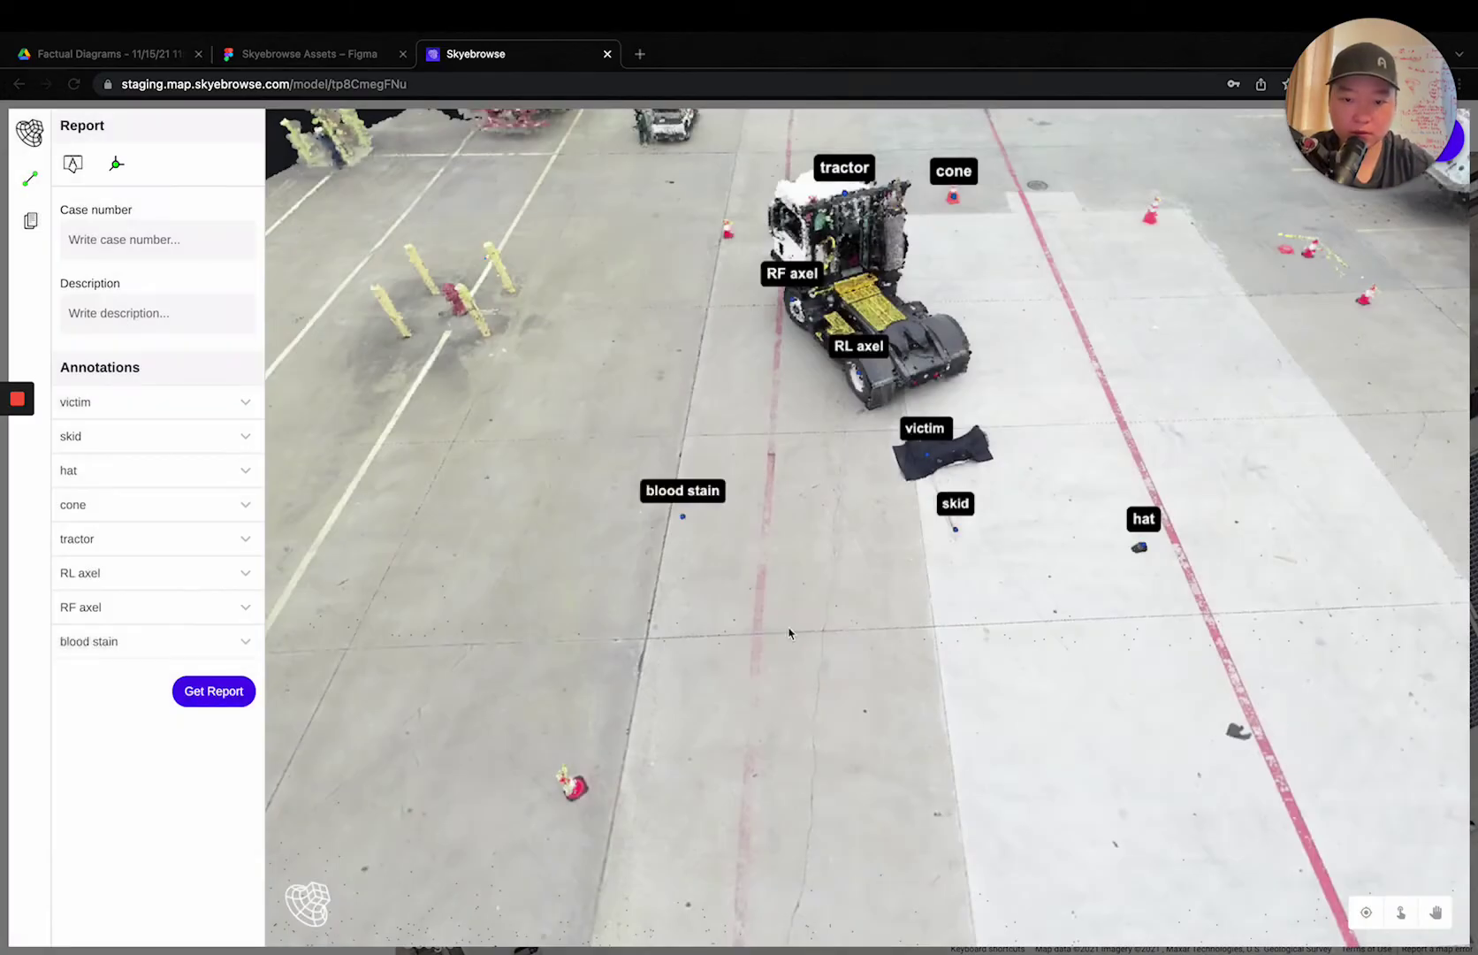
click(601, 558)
Place the reference point with its axes on the pavement beside the black cover
scroll(824, 627, down, 5)
drag(824, 627, 706, 624)
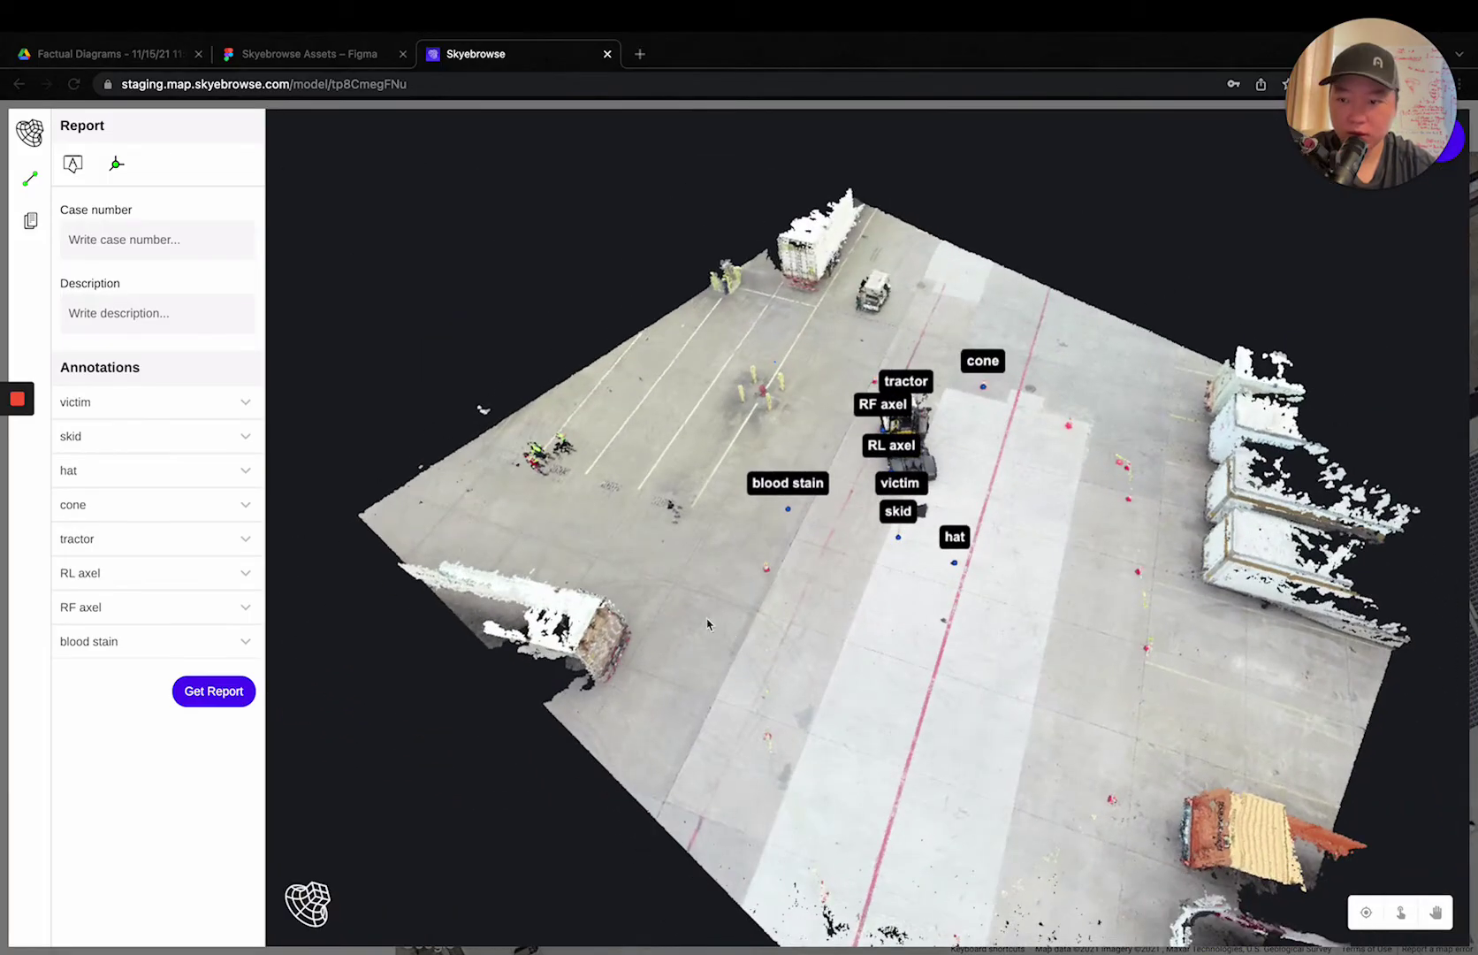
click(118, 172)
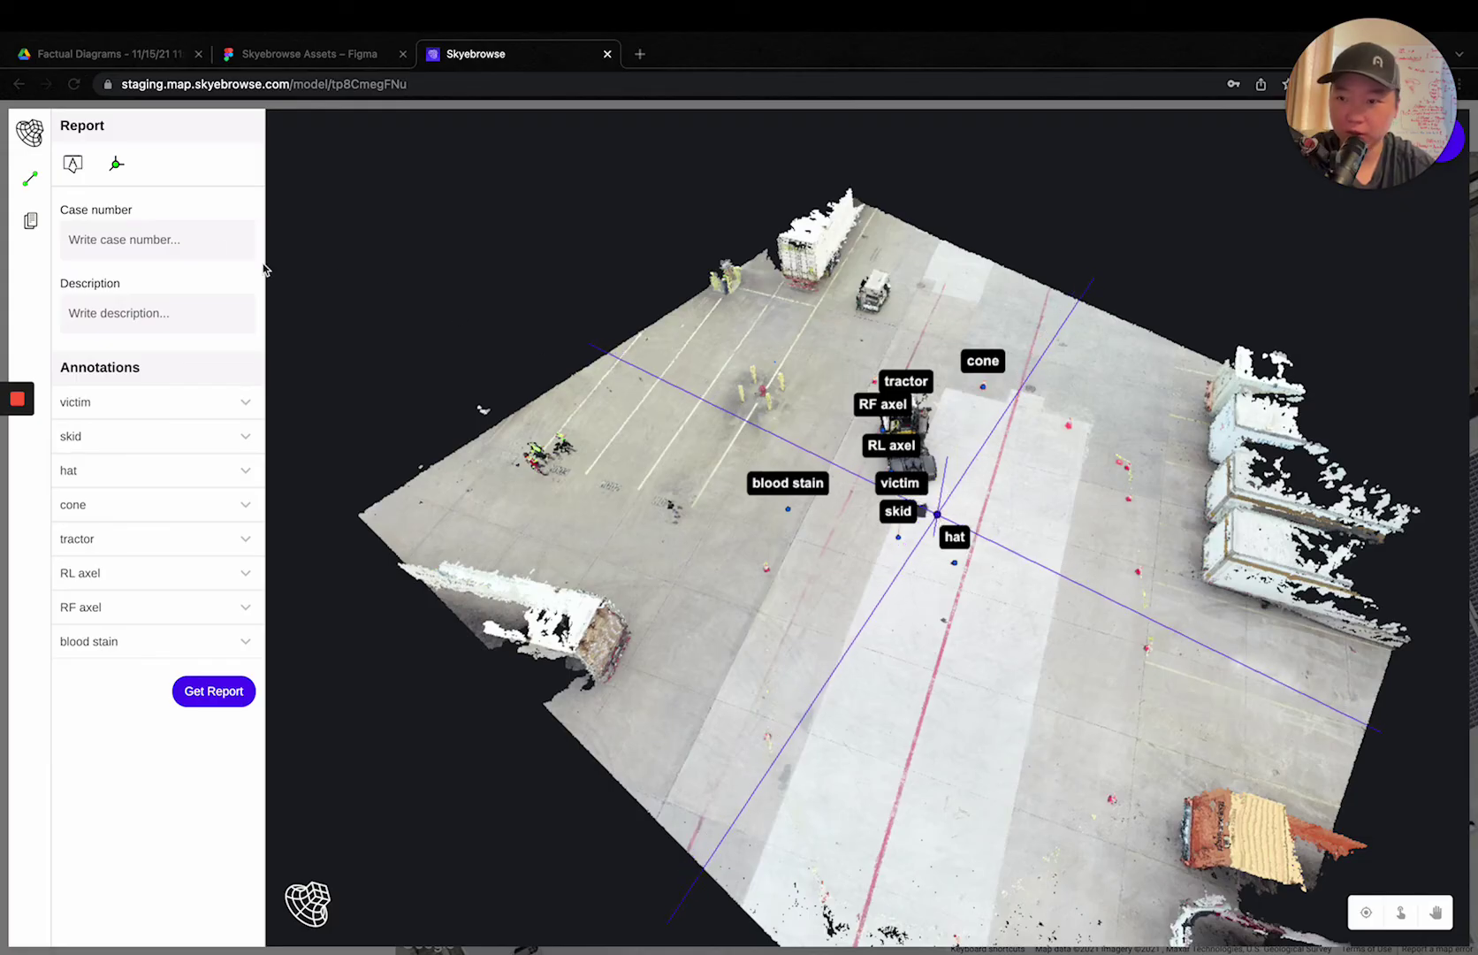
Fill in the report's case number and set its description to "Factual Diagram"
click(177, 239)
click(141, 344)
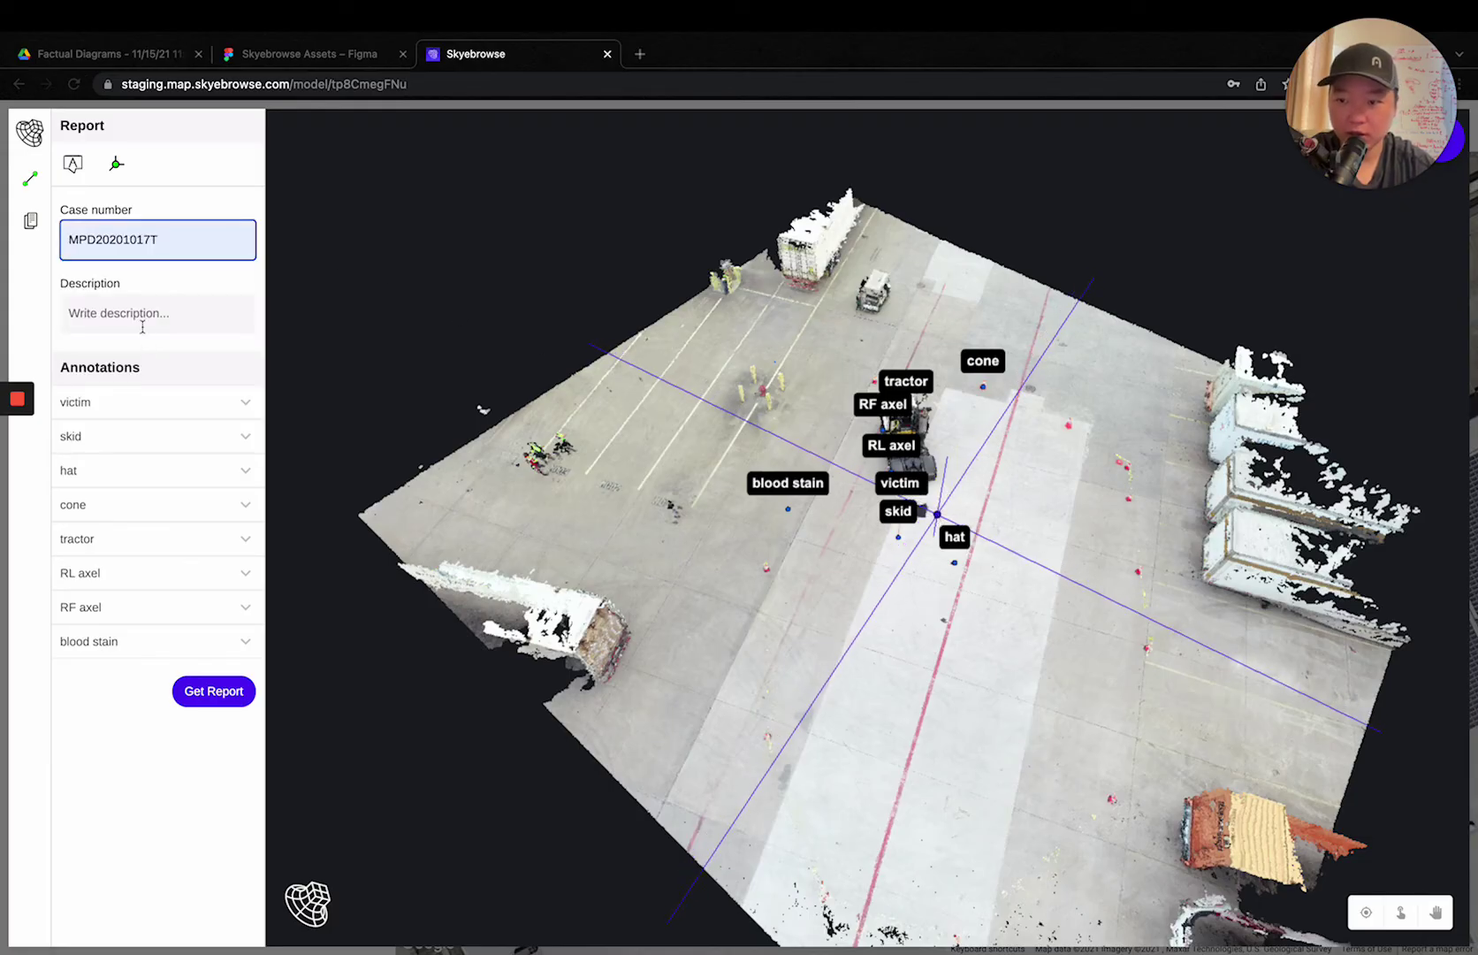
click(143, 324)
text(Factual Diagram)
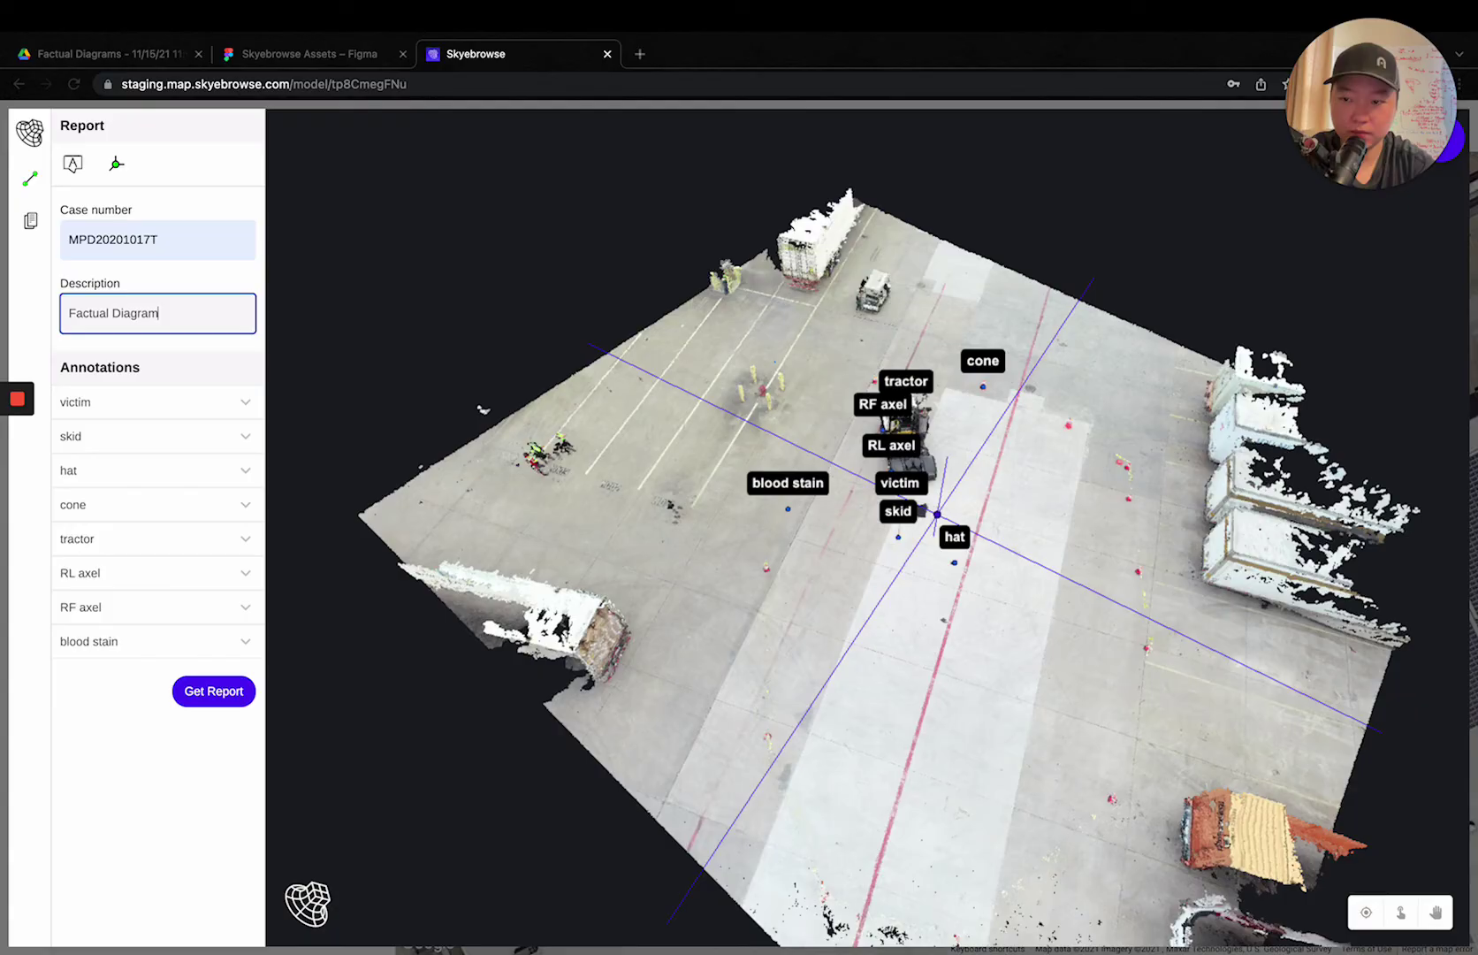
Give the "victim" annotation a red pin and retitle it "victim2"
scroll(776, 519, up, 5)
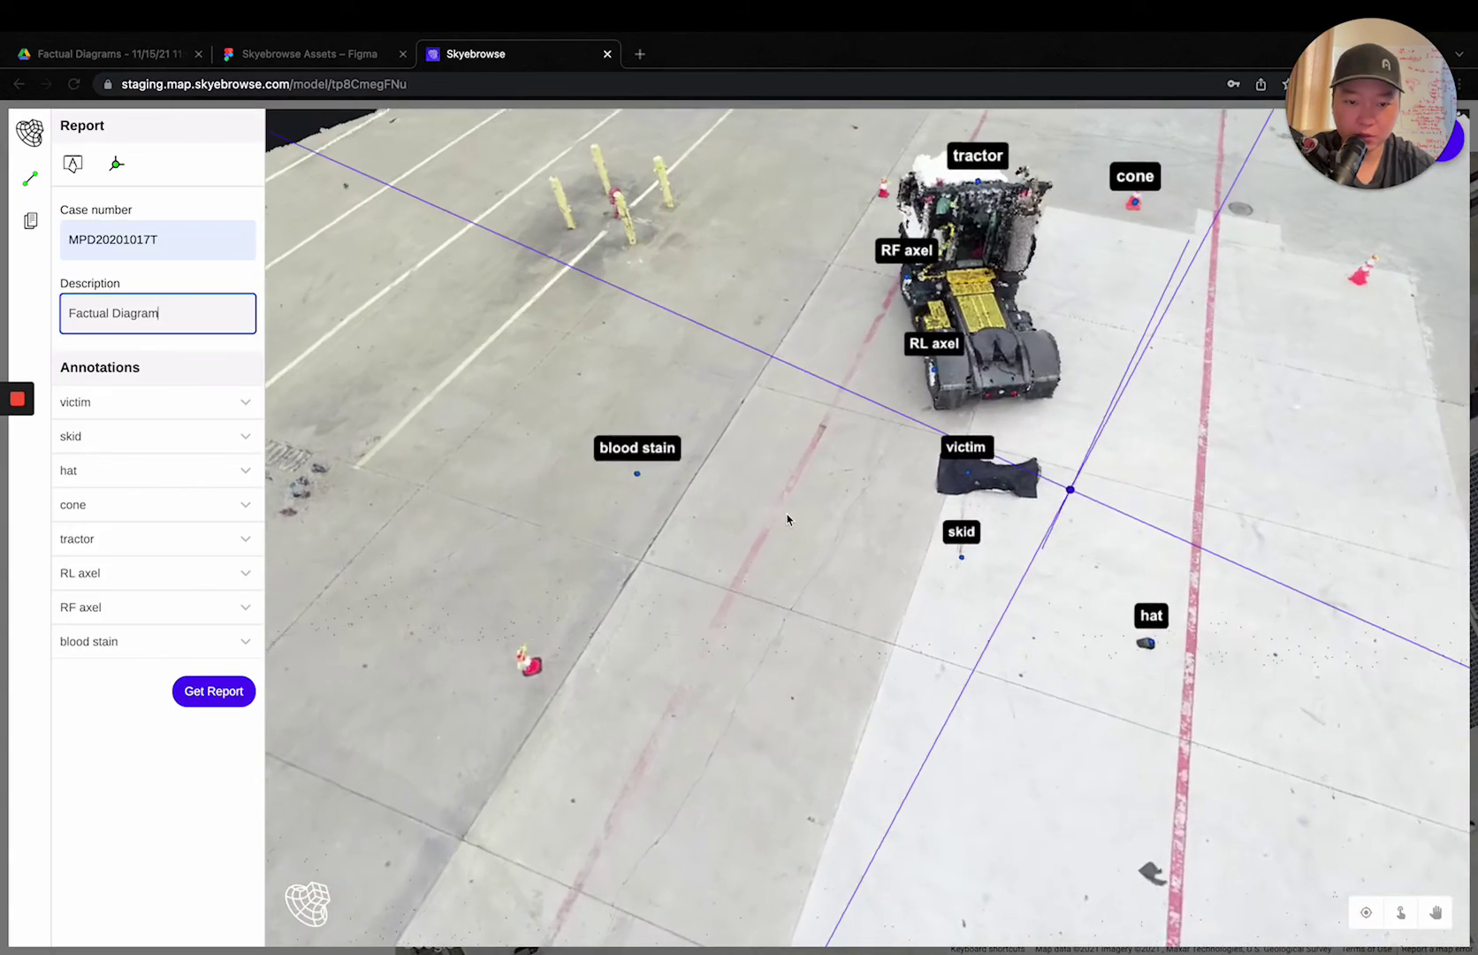
drag(879, 546, 843, 535)
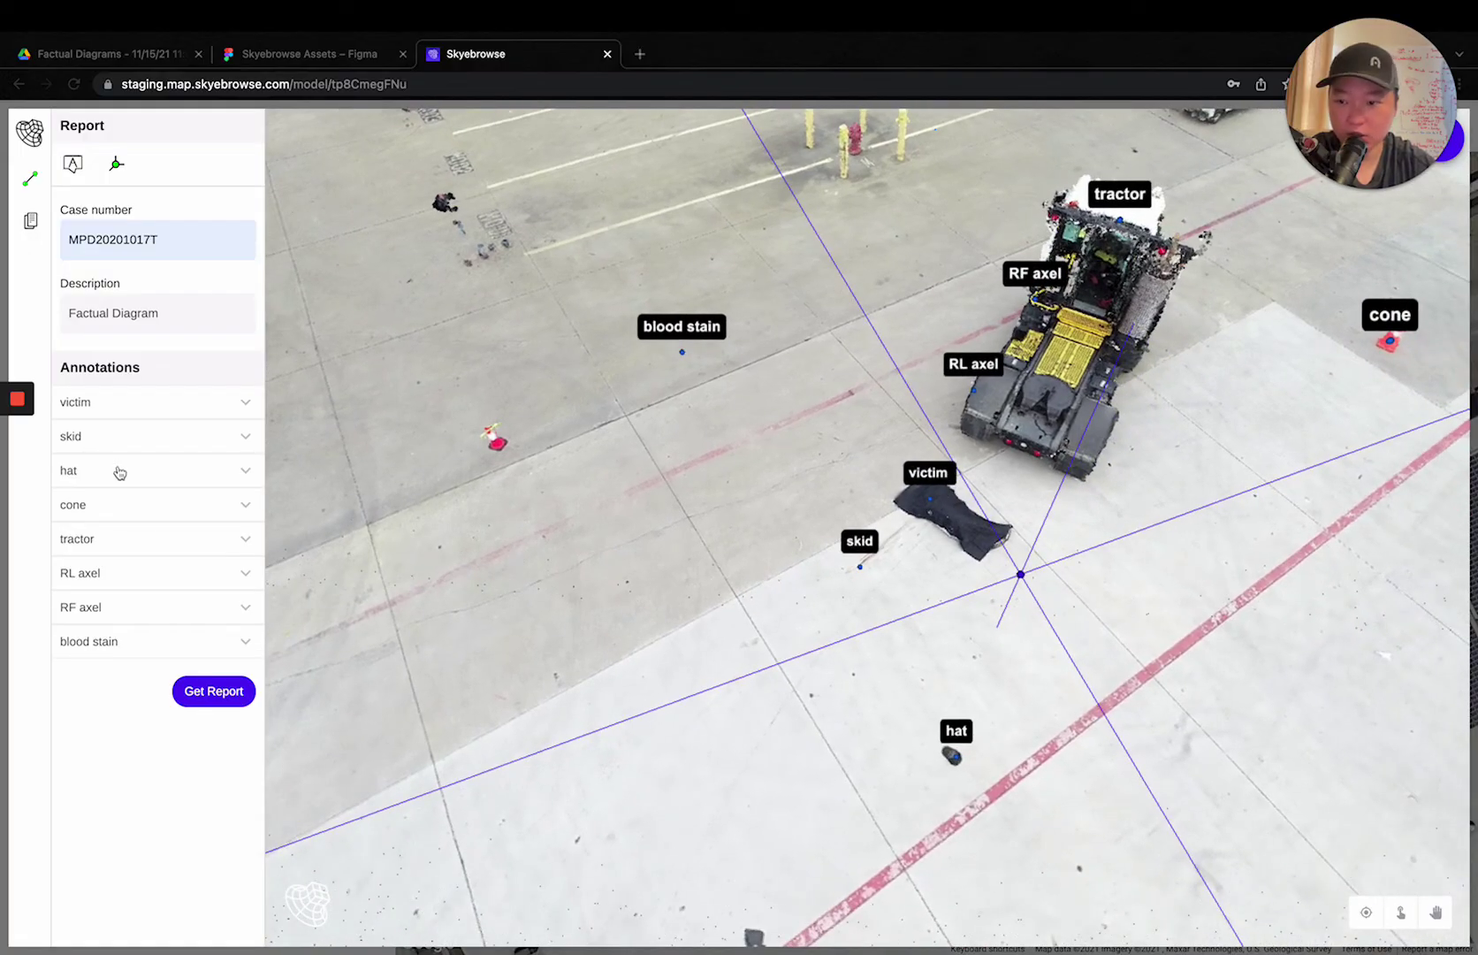
click(155, 407)
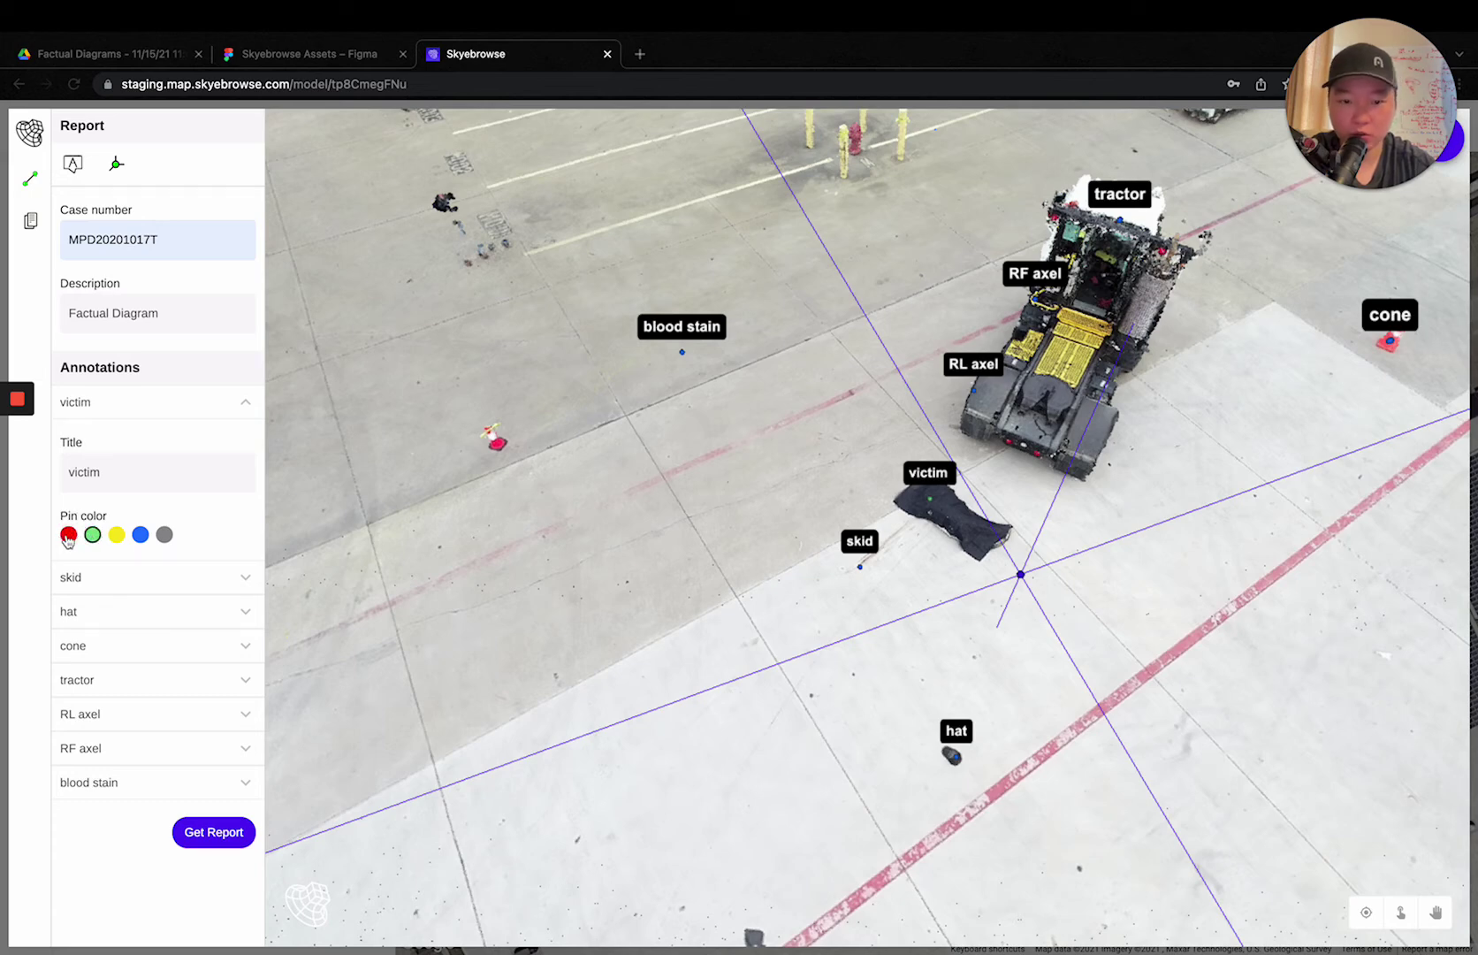
click(120, 483)
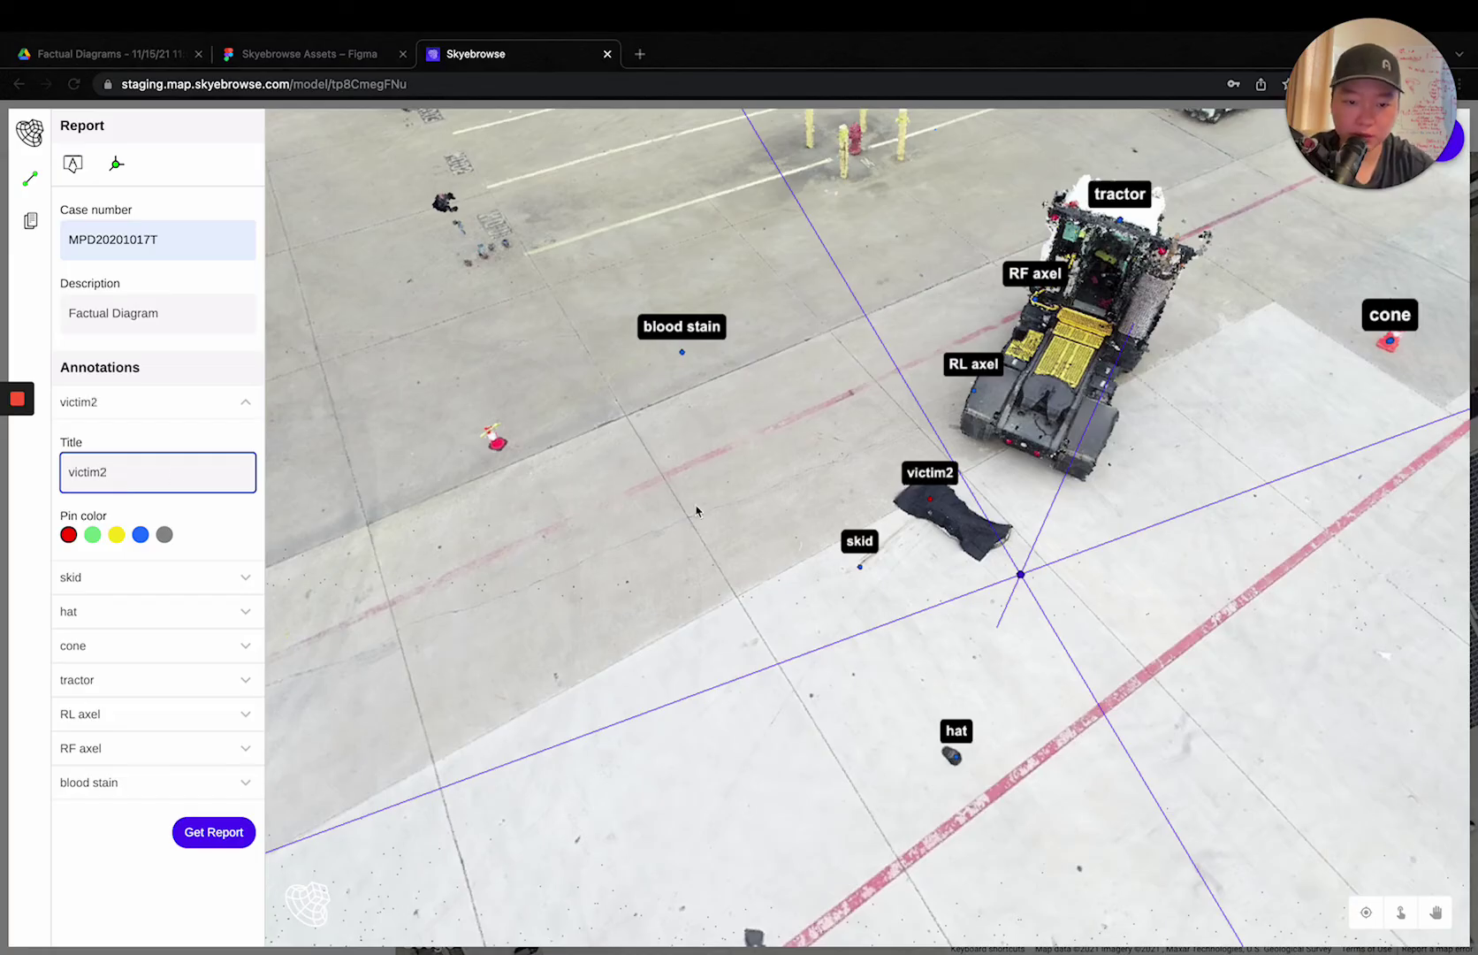
Generate the report and open the downloaded PDF
click(216, 831)
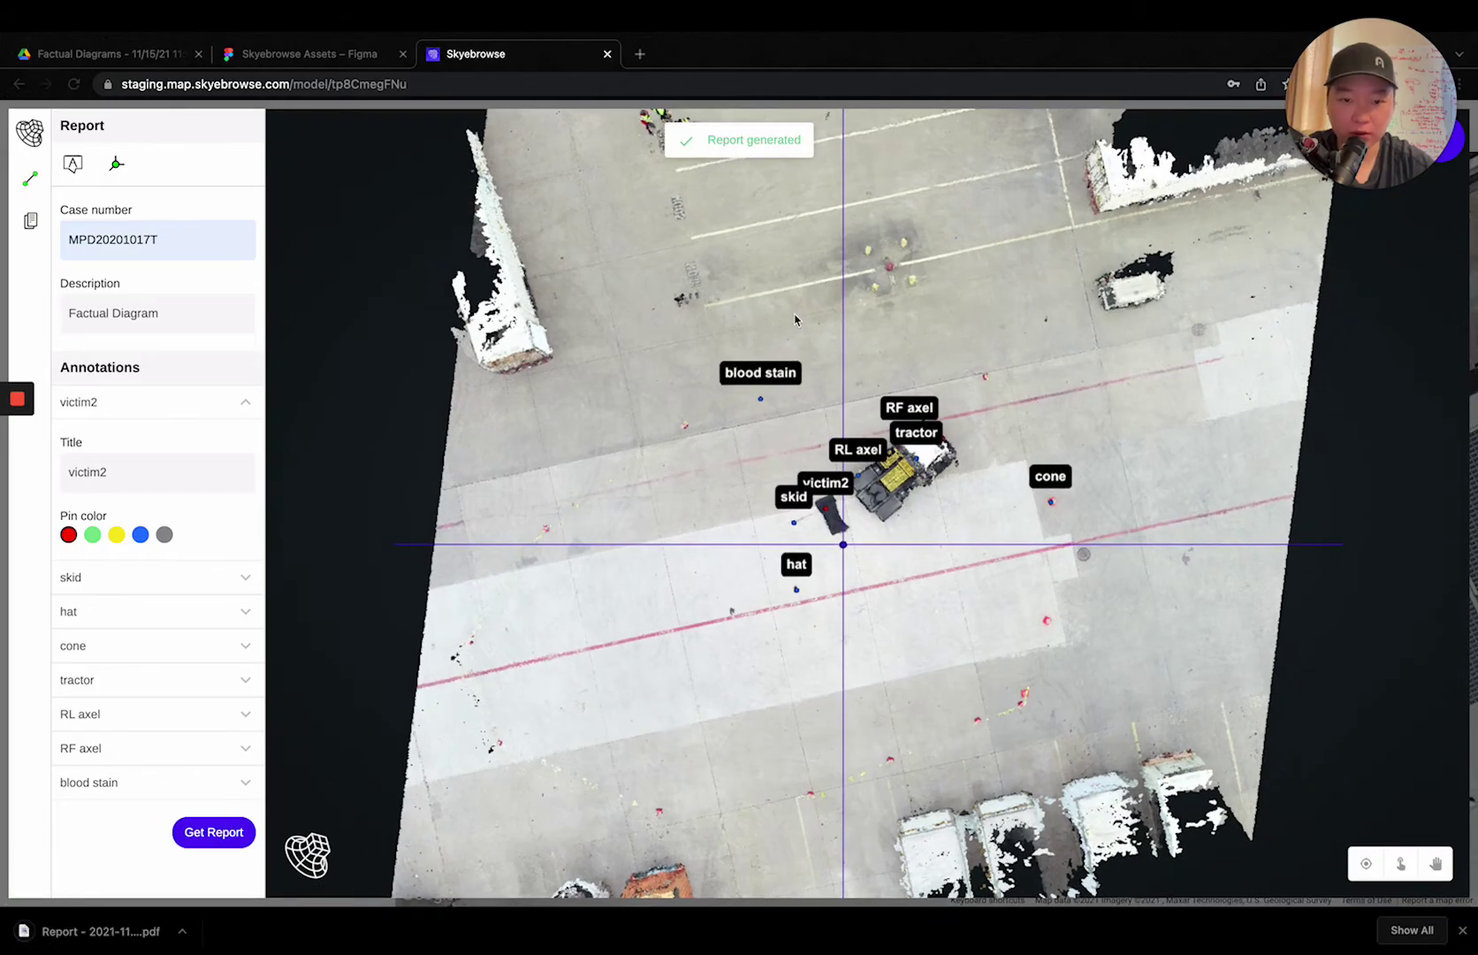
click(106, 931)
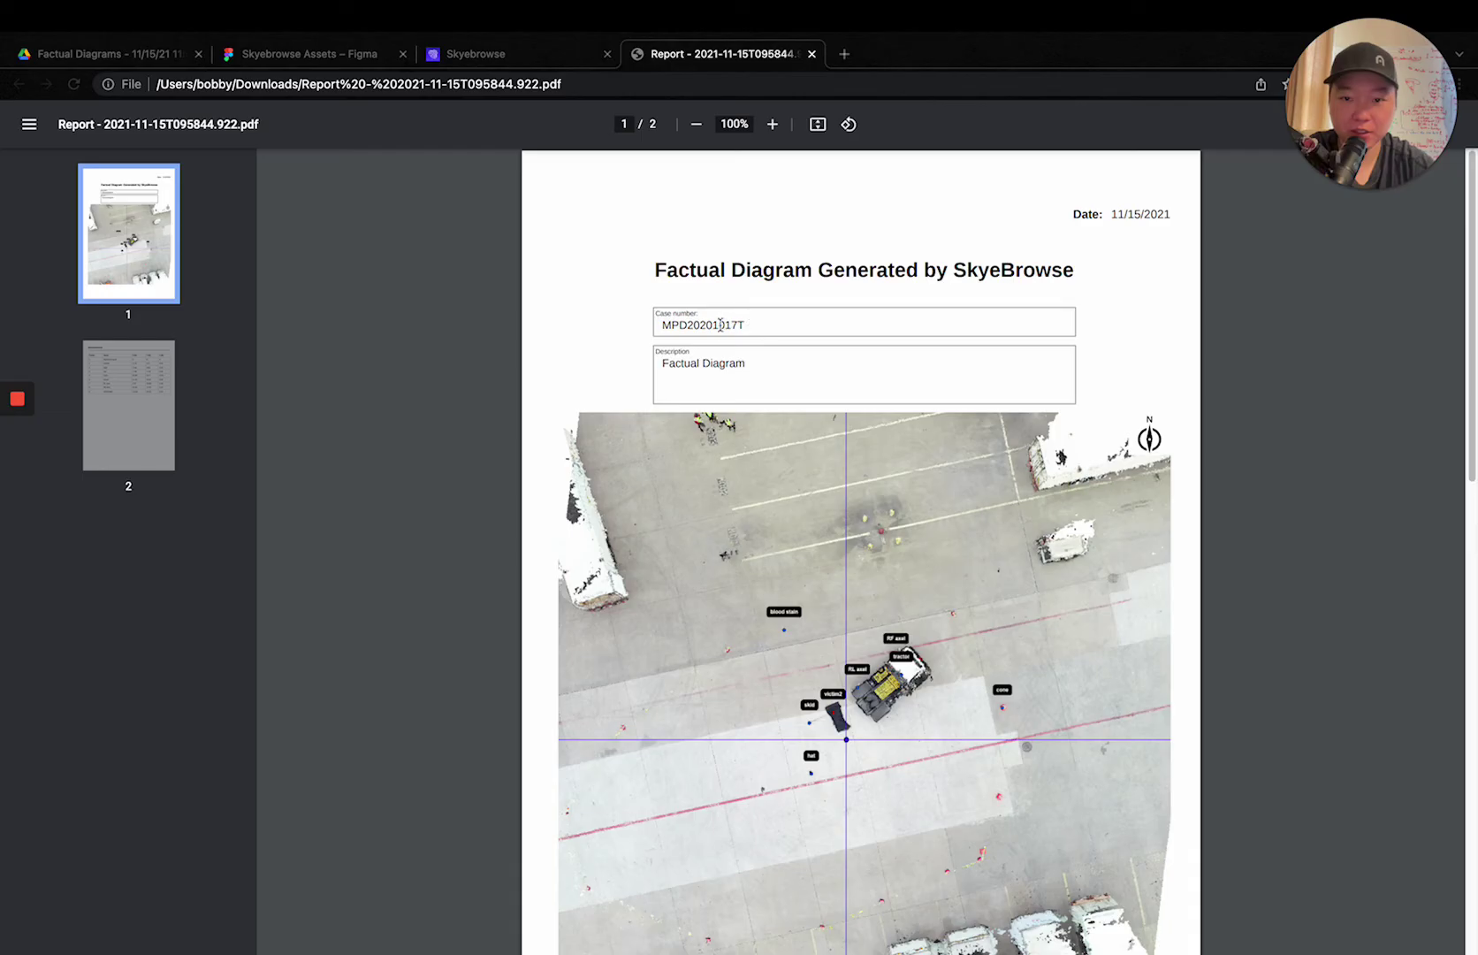
Examine the report's case details, the annotated overhead diagram up close, and the Measurements table on page 2
scroll(727, 378, down, 3)
scroll(727, 377, up, 1)
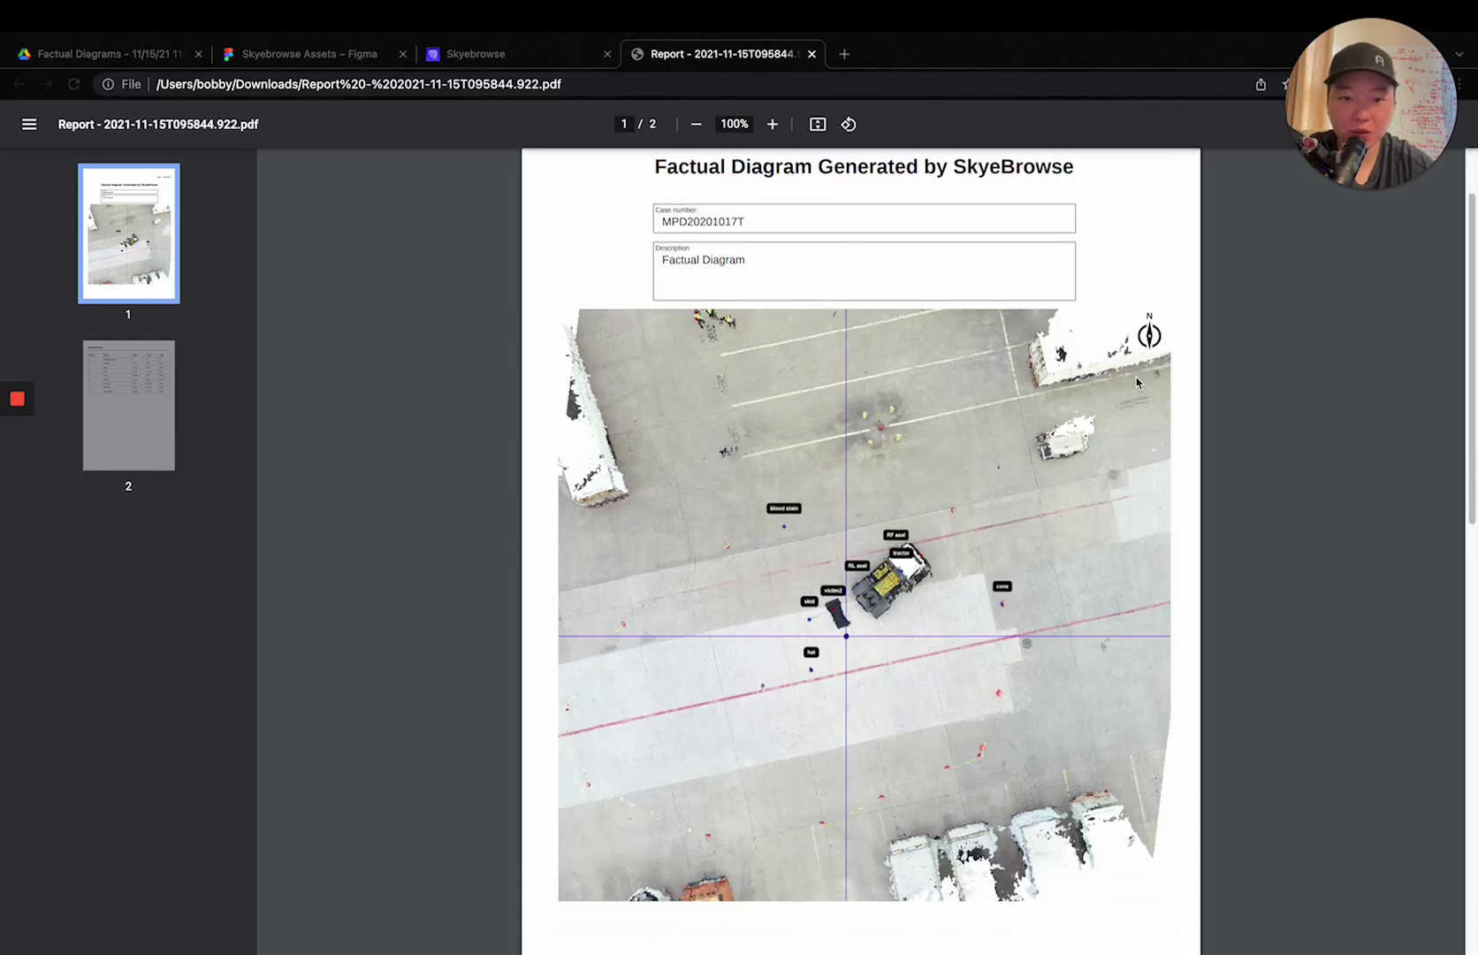
scroll(893, 597, down, 1)
ctrl+scroll(892, 584, up, 5)
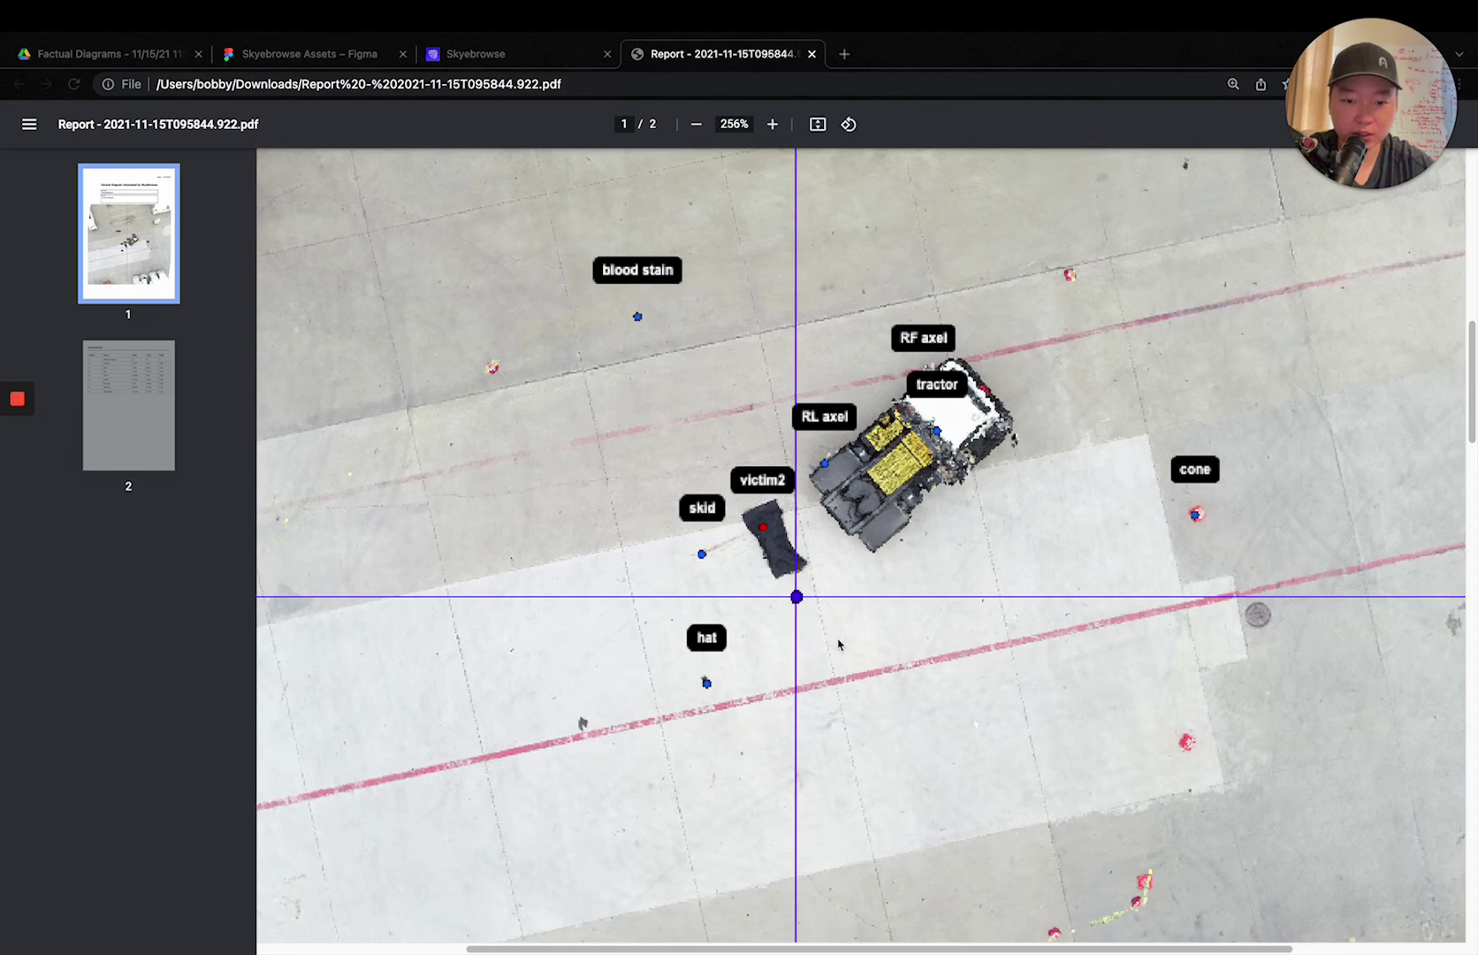
ctrl+scroll(839, 645, down, 5)
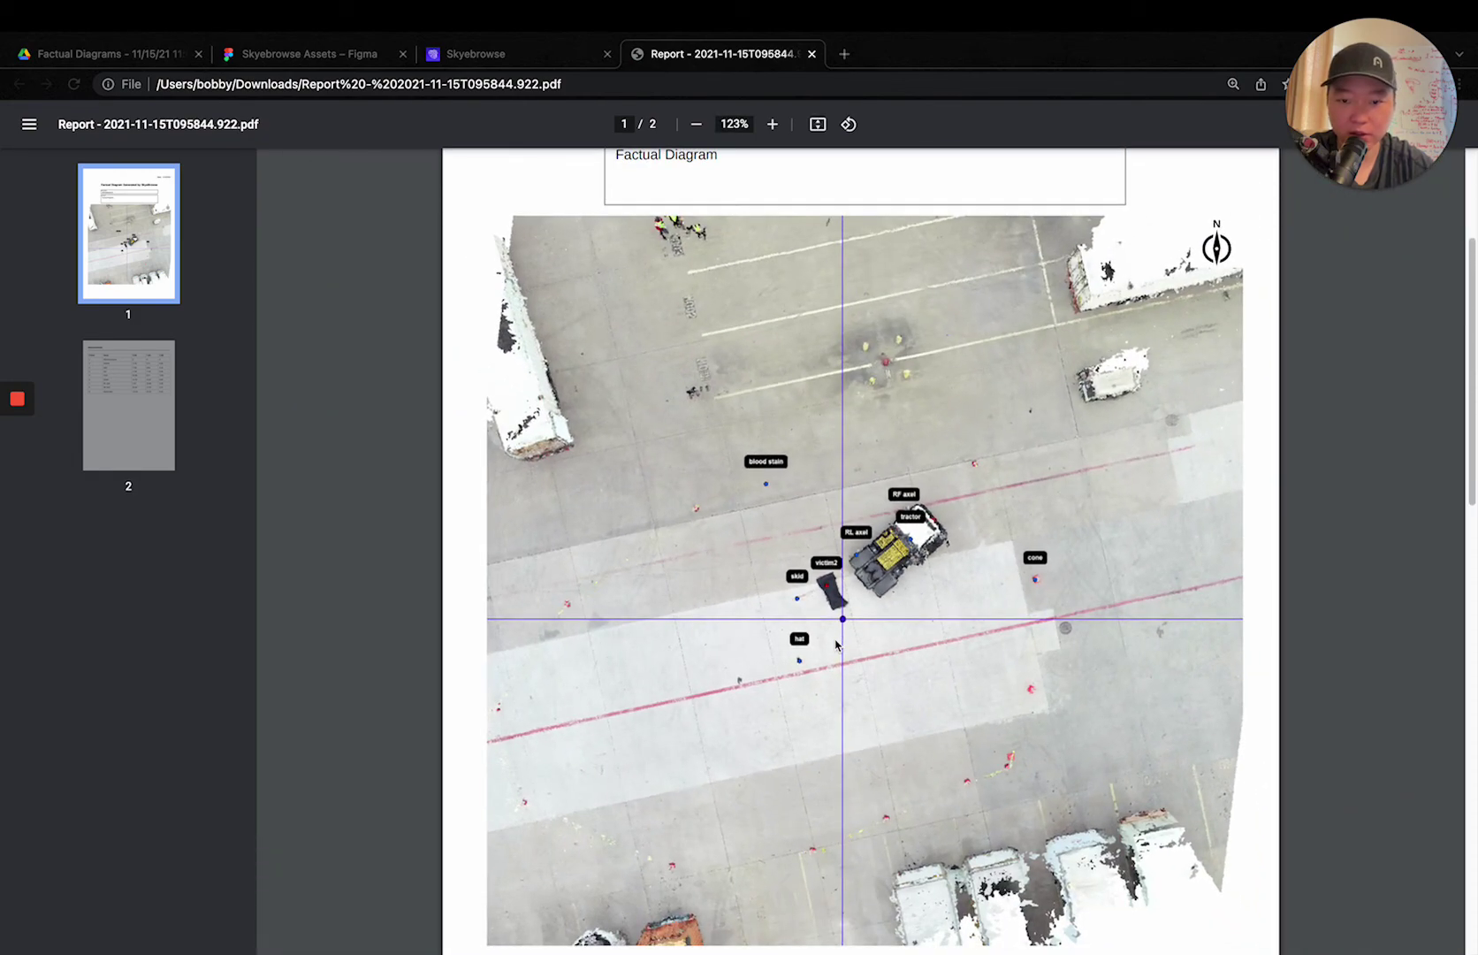
scroll(836, 644, down, 1)
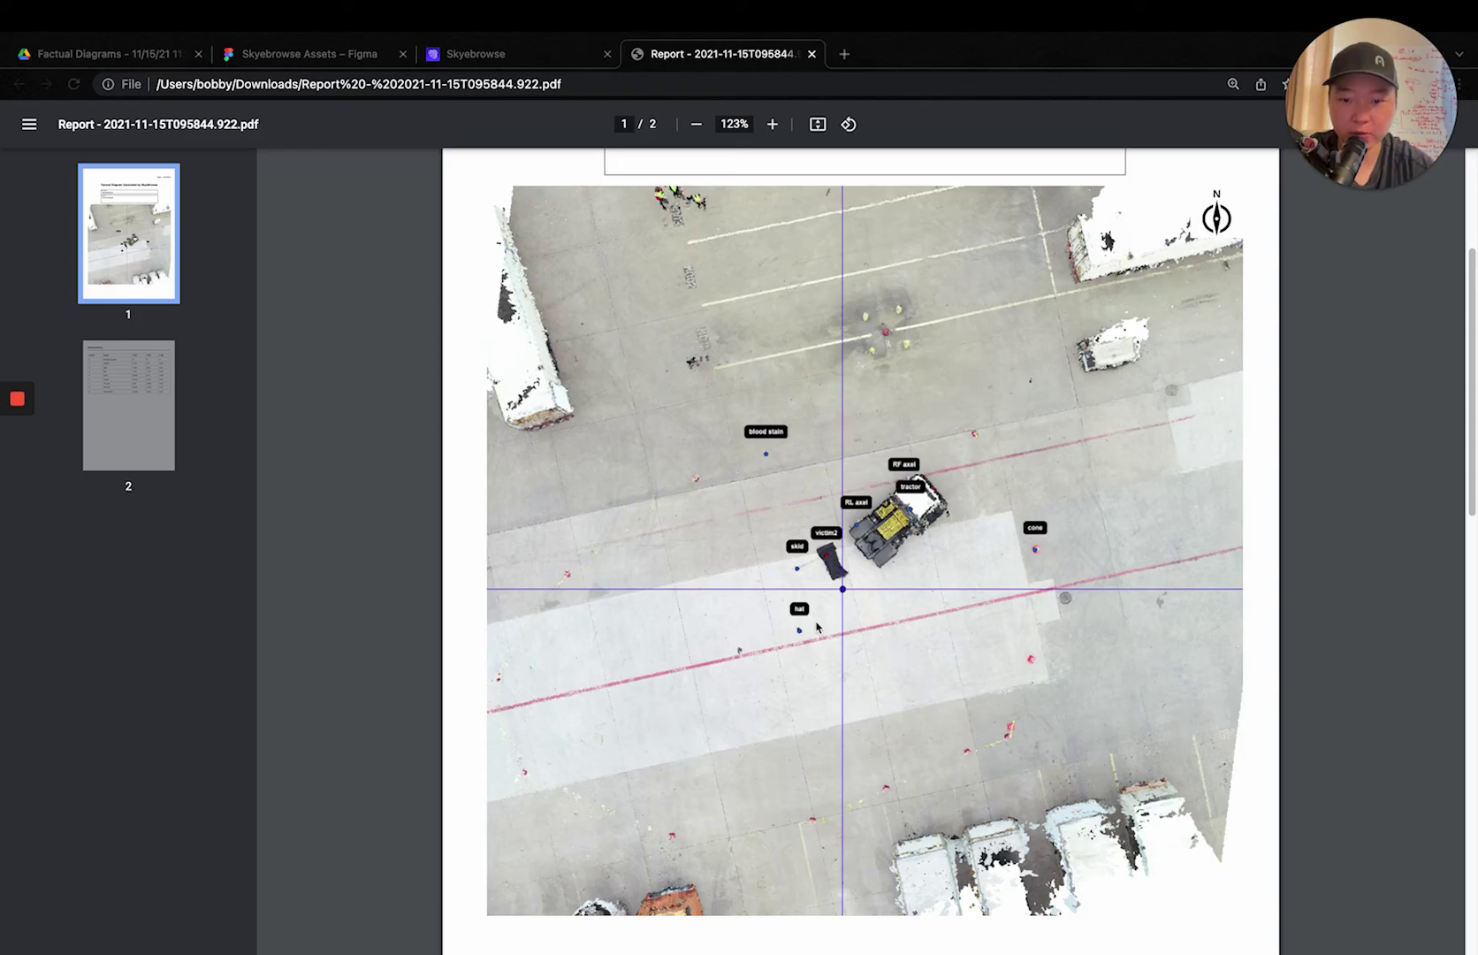
scroll(831, 705, down, 5)
scroll(831, 708, down, 15)
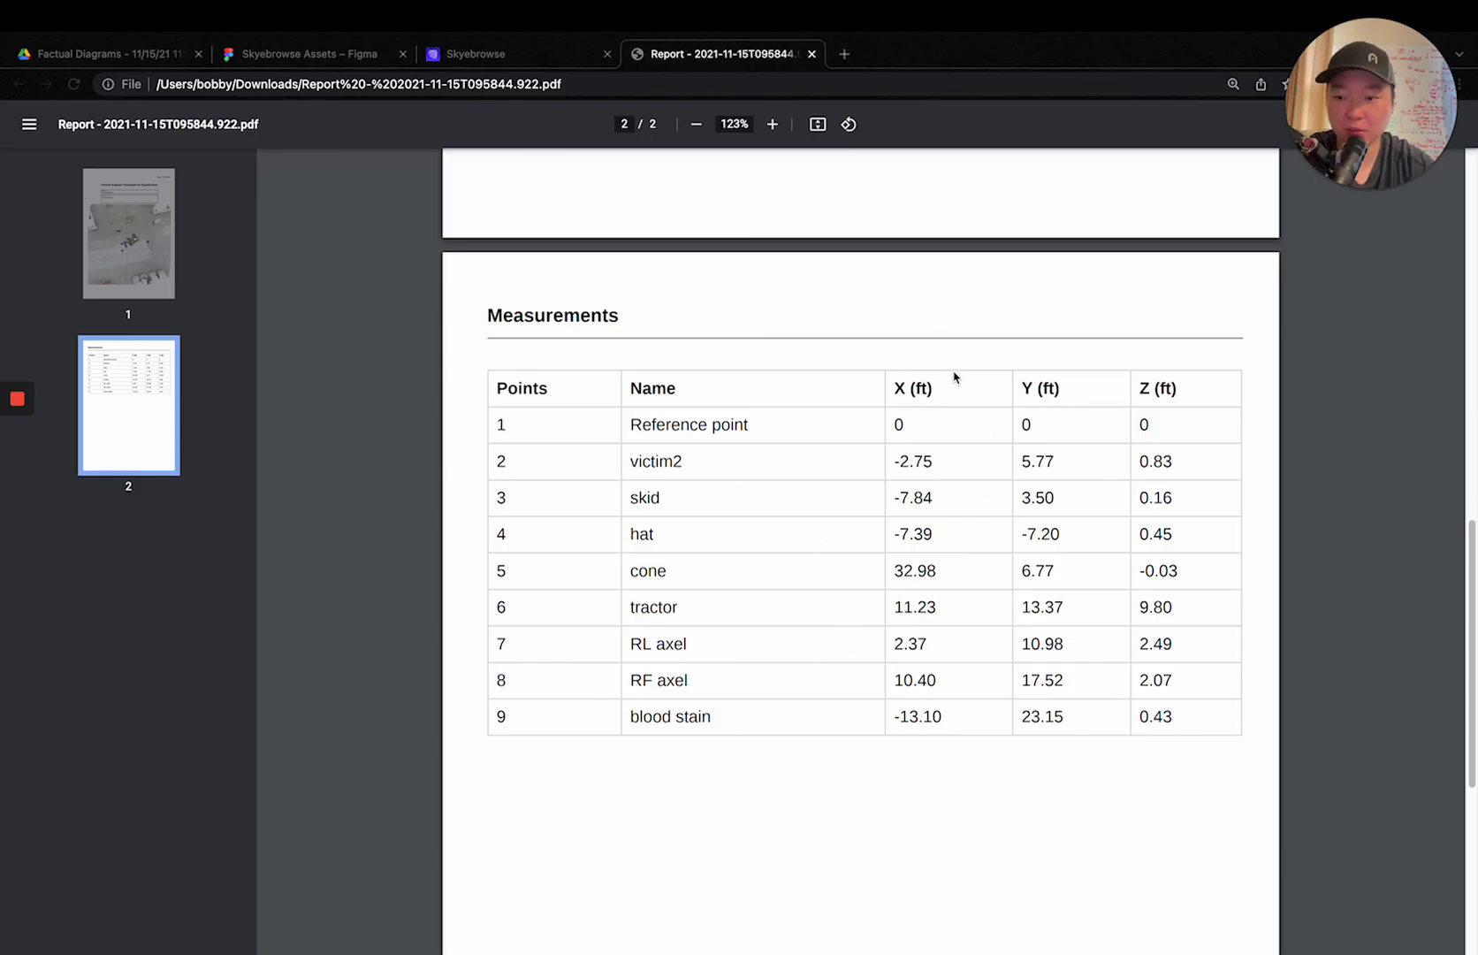
Return to page 1 of the report and review its header and annotated overhead diagram
scroll(955, 378, up, 10)
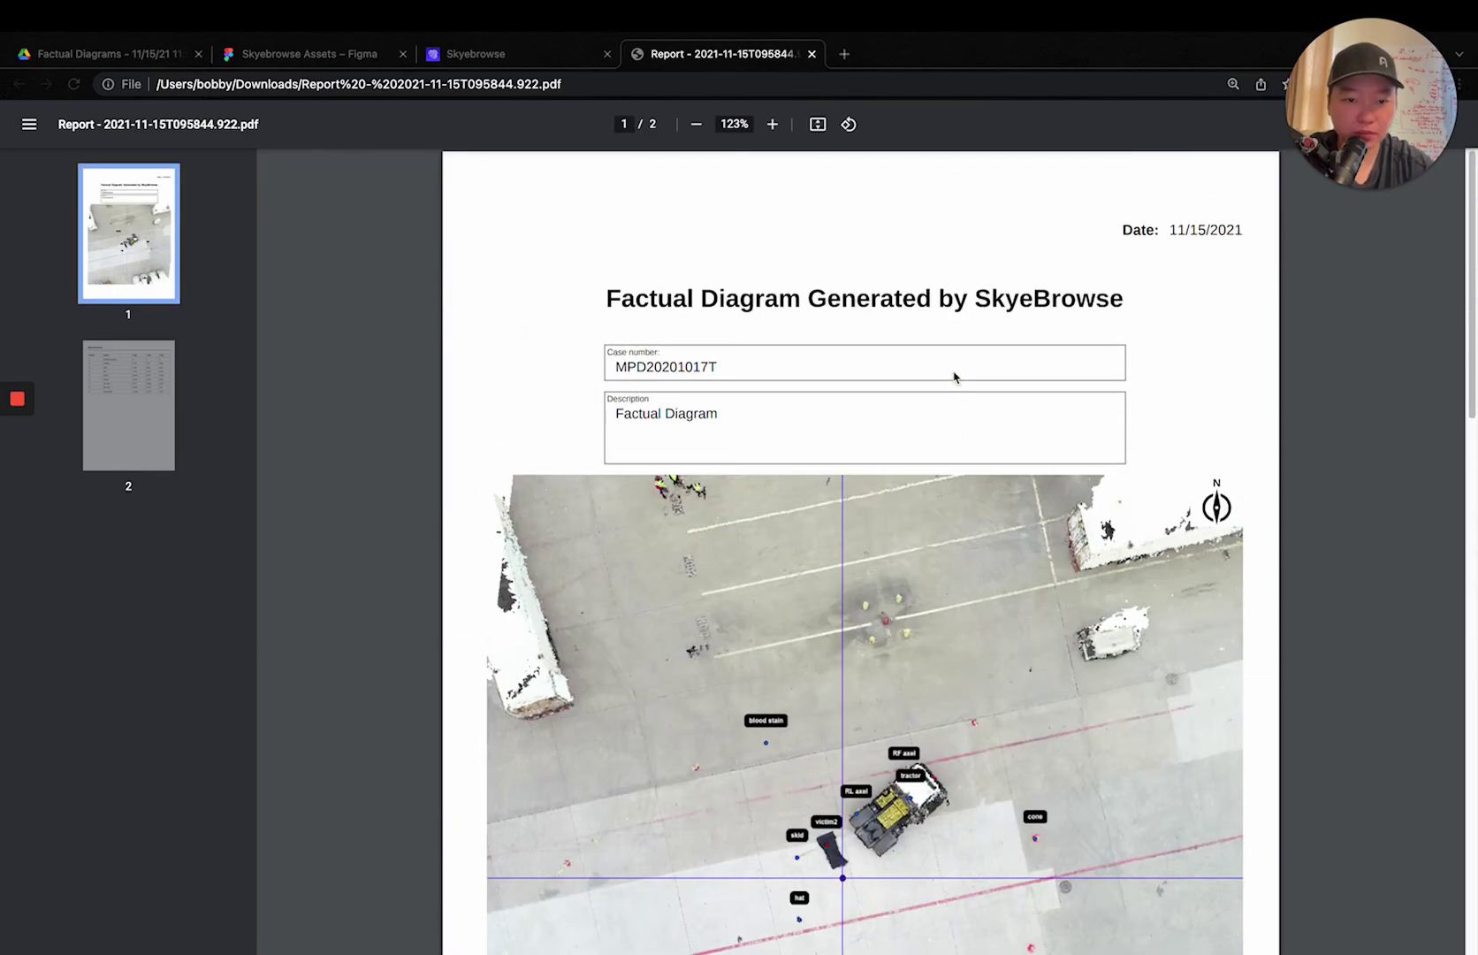
scroll(955, 378, down, 1)
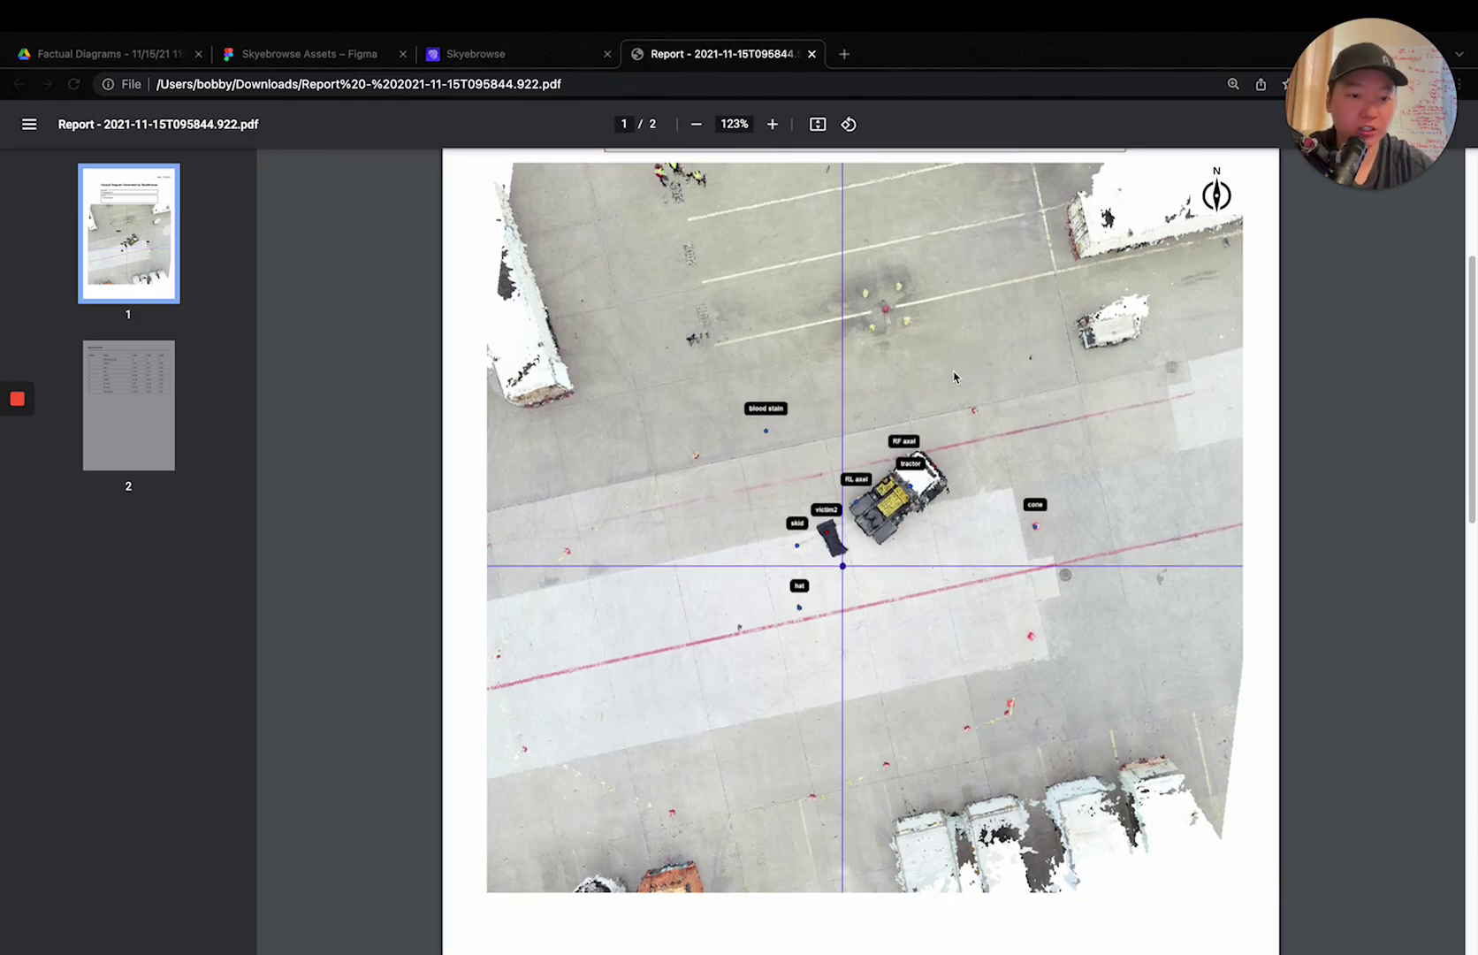
scroll(955, 378, up, 1)
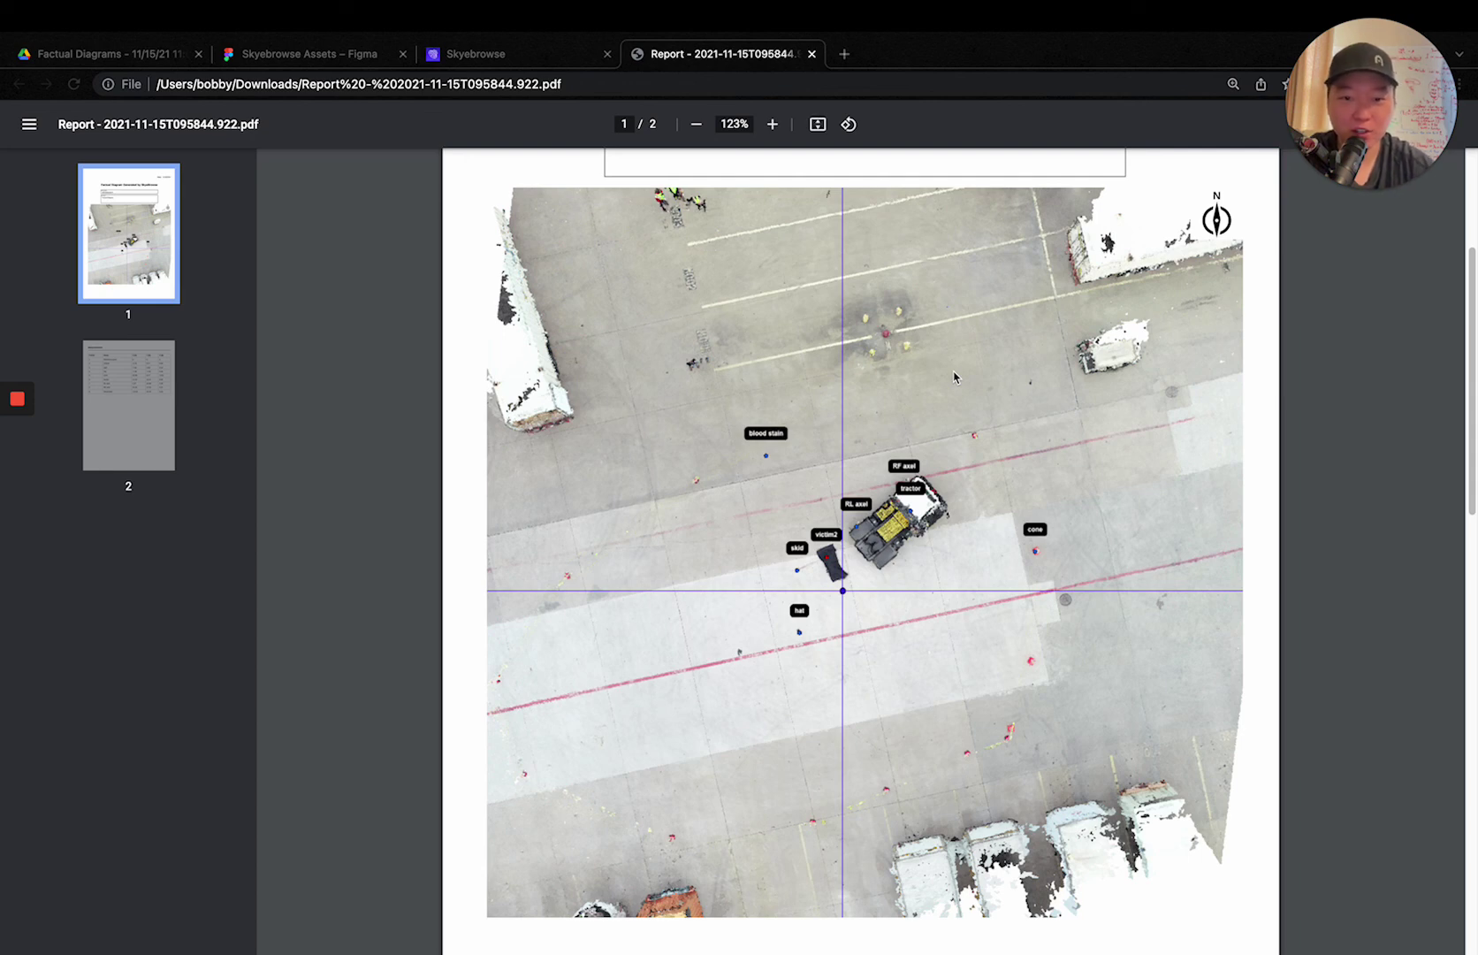
scroll(897, 409, down, 1)
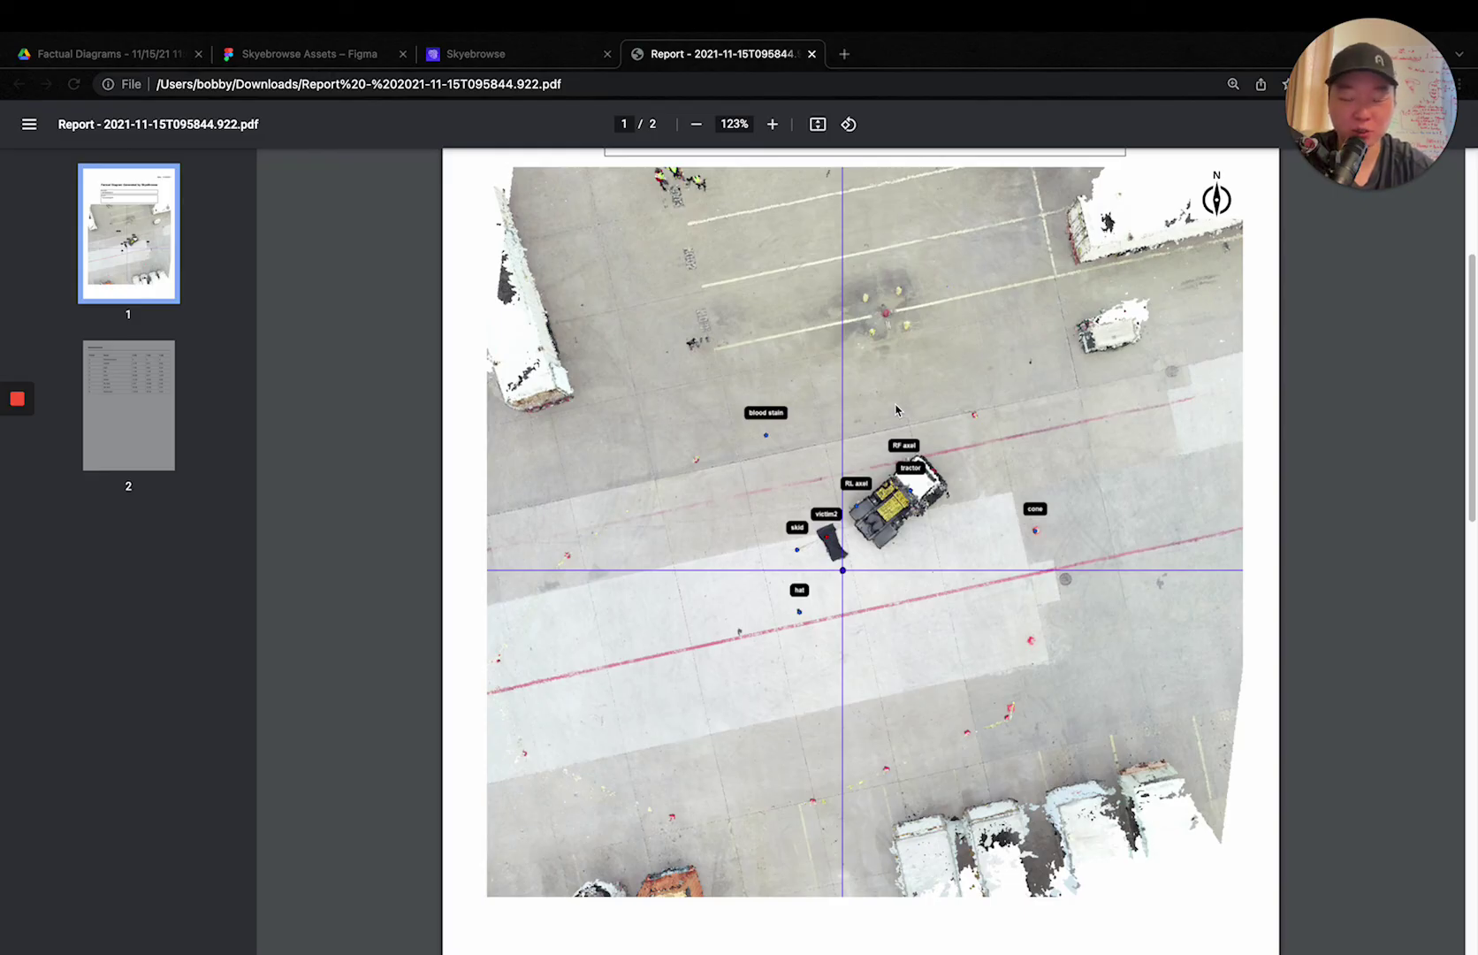
scroll(863, 466, up, 5)
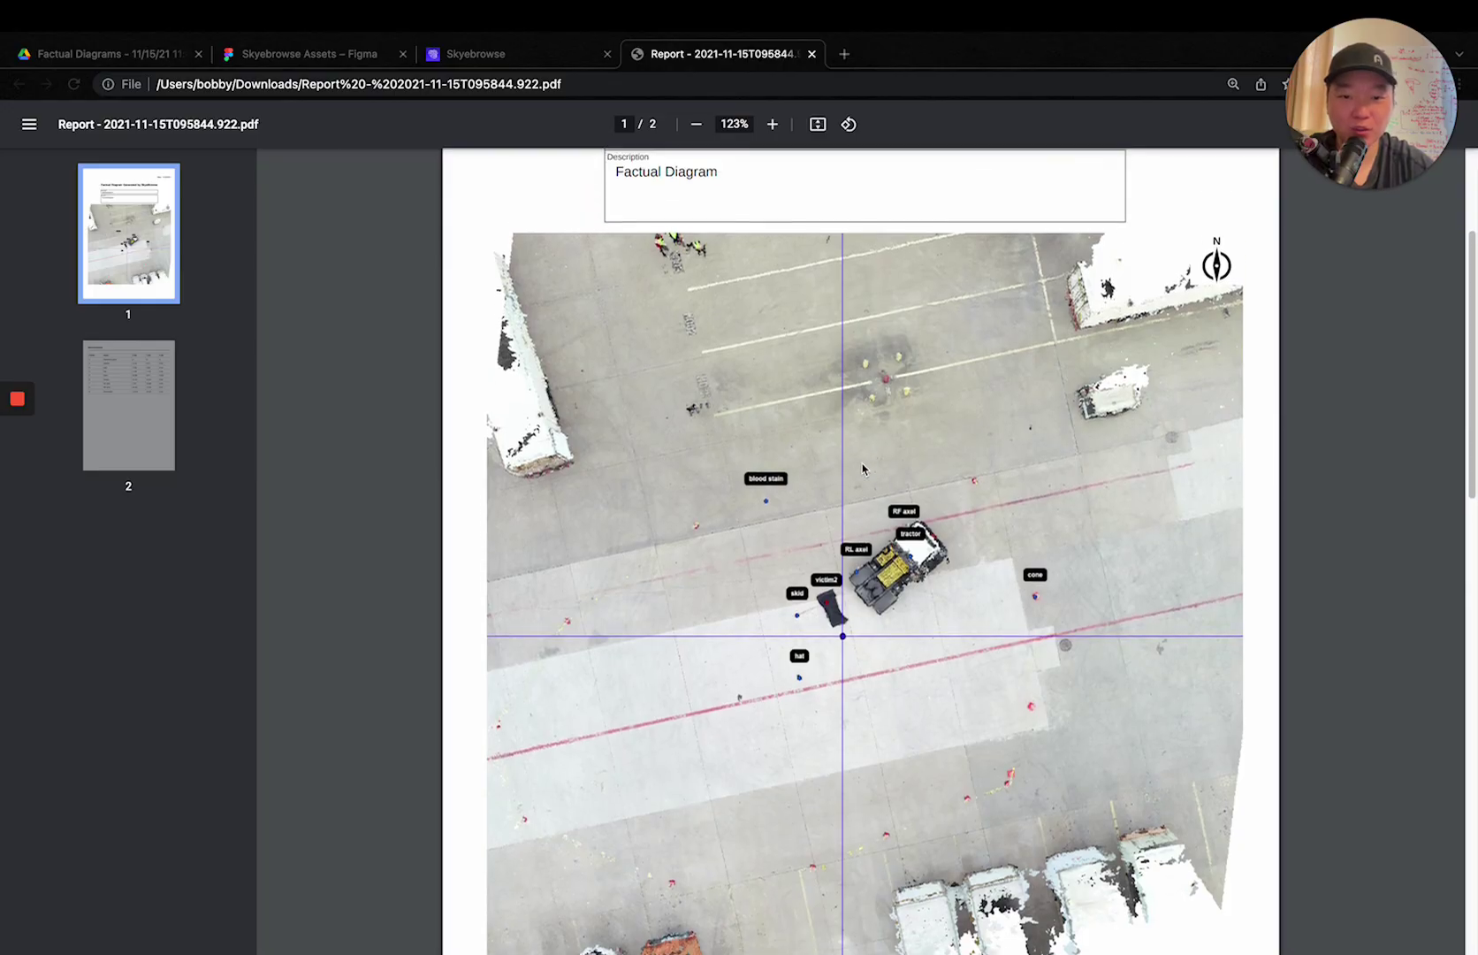
scroll(863, 468, down, 3)
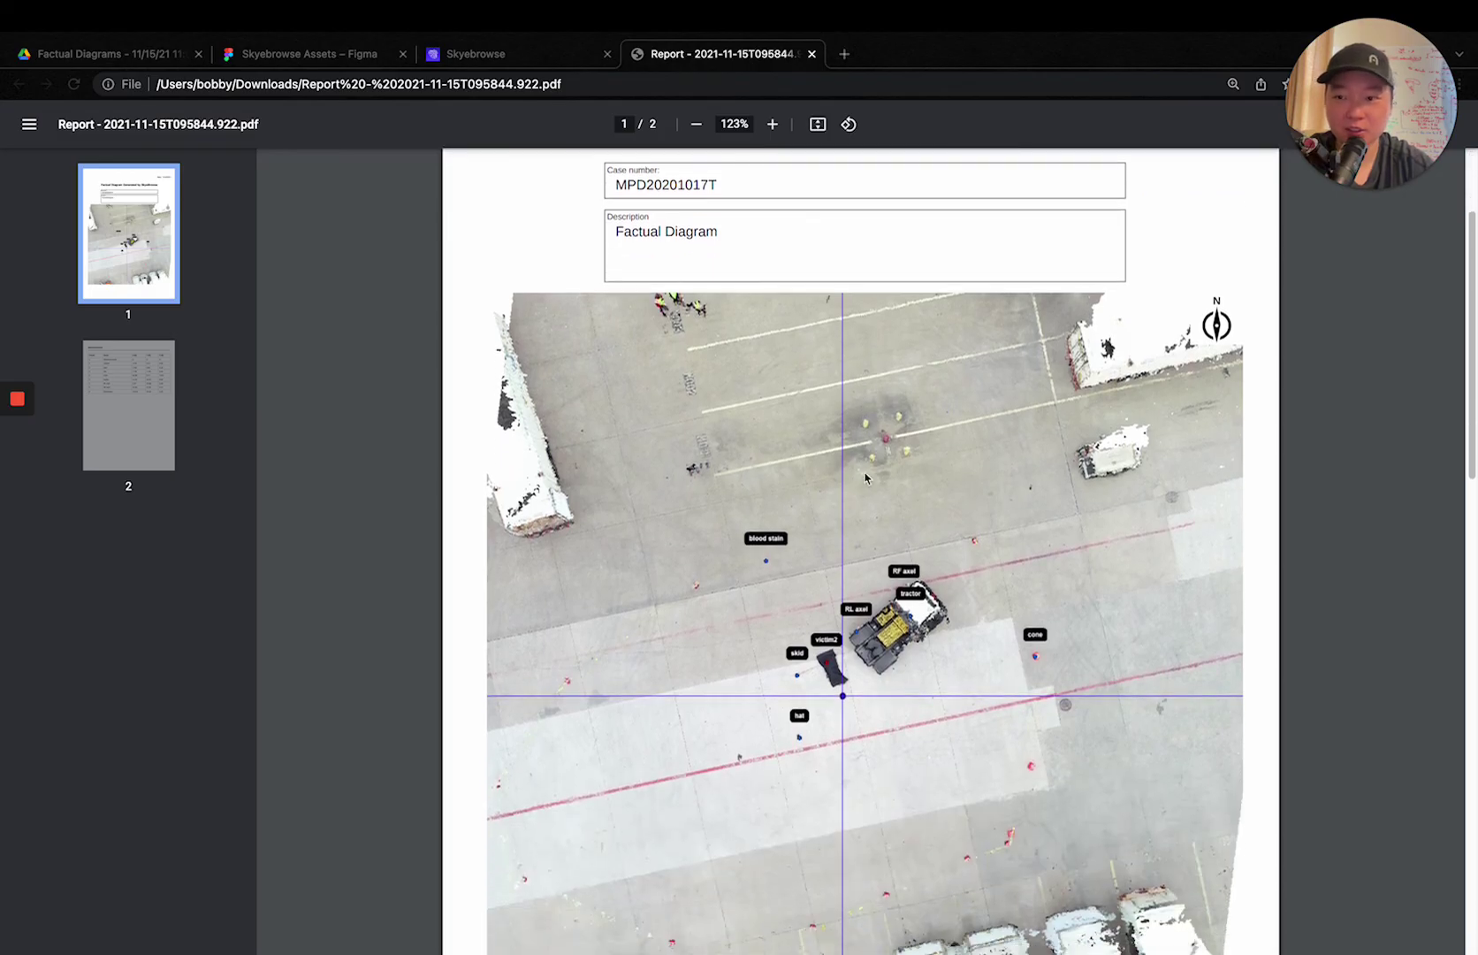
scroll(822, 488, down, 1)
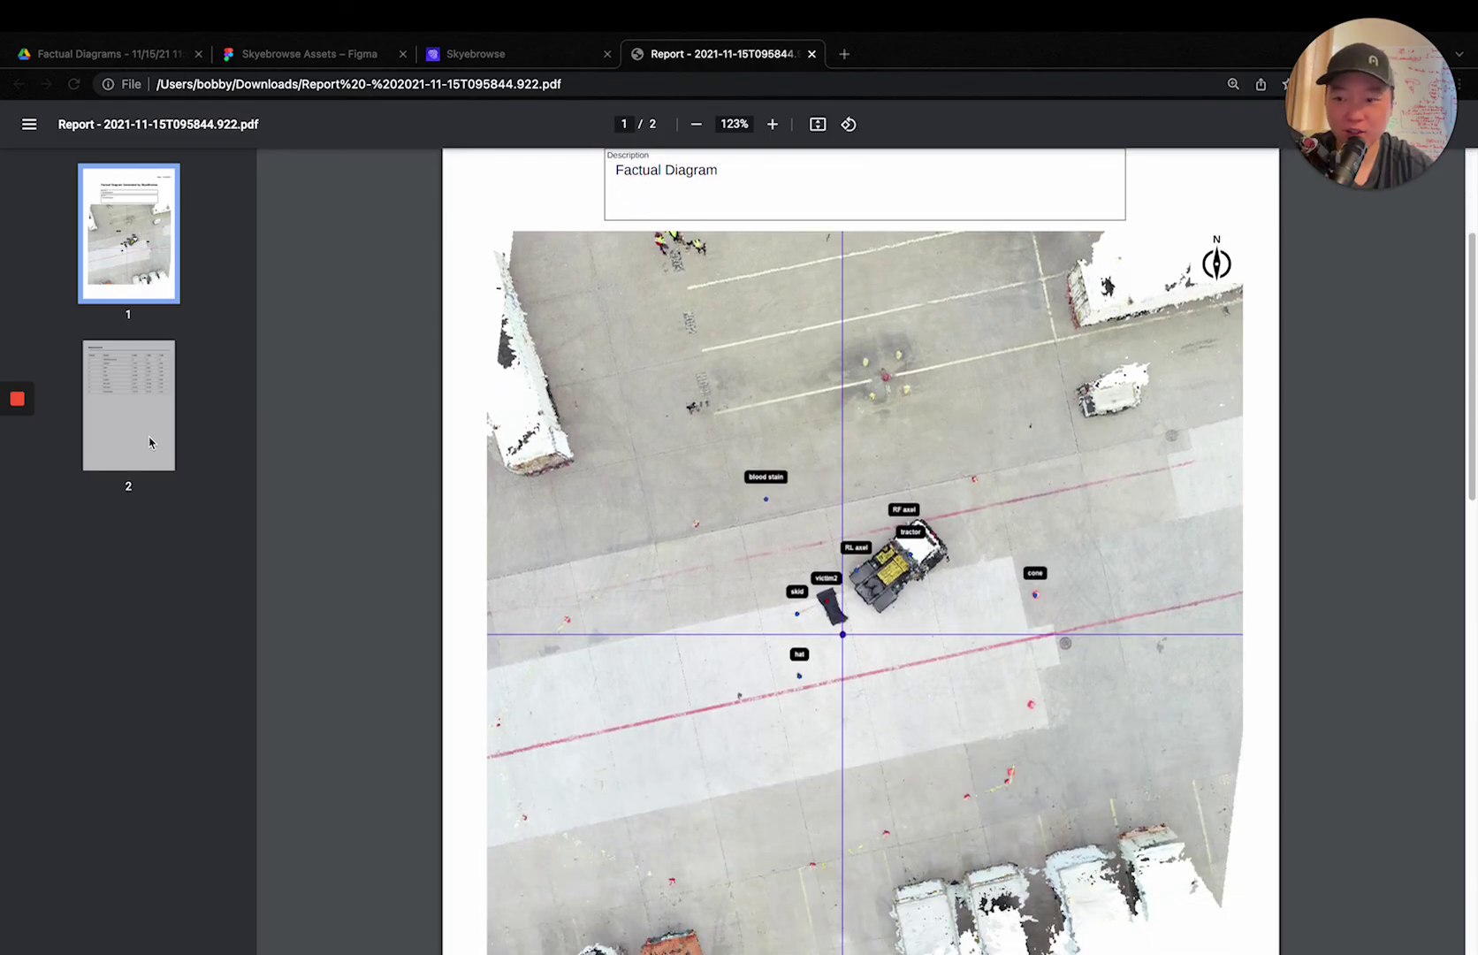